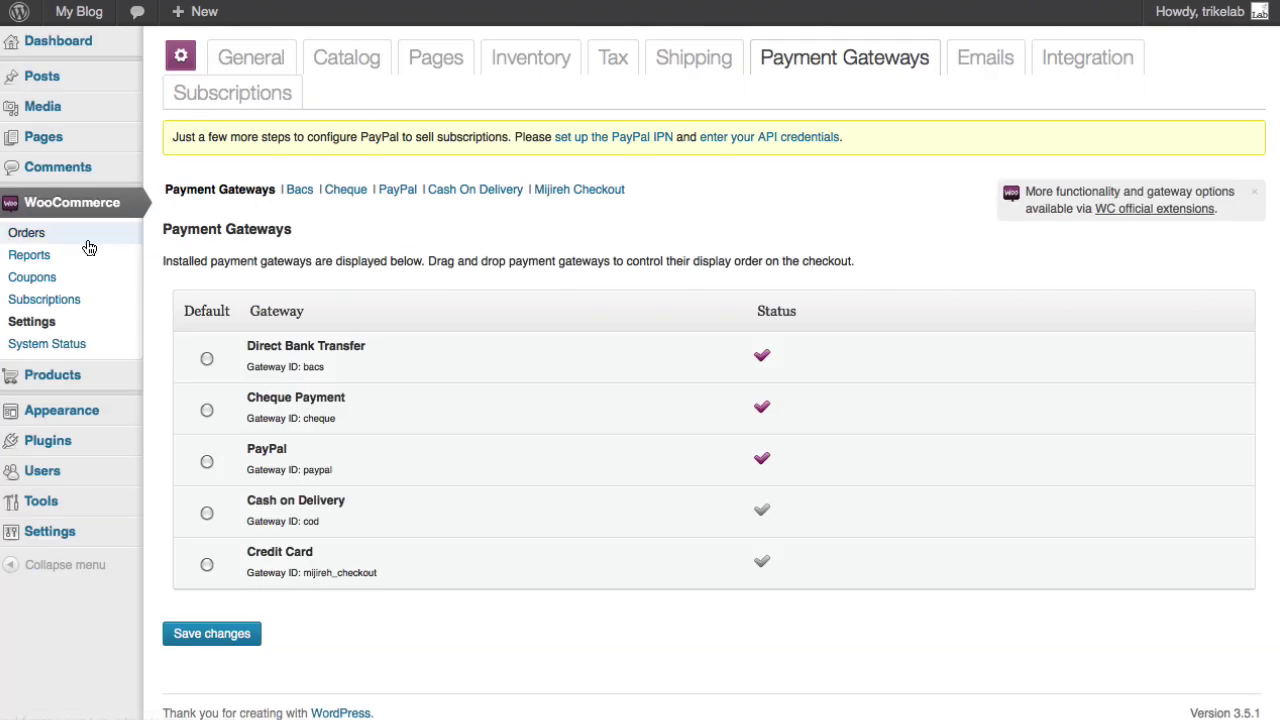
Search the plugin directory for "members" to check the Members plugin, and return to the installed plugins list
mouse_move(110, 375)
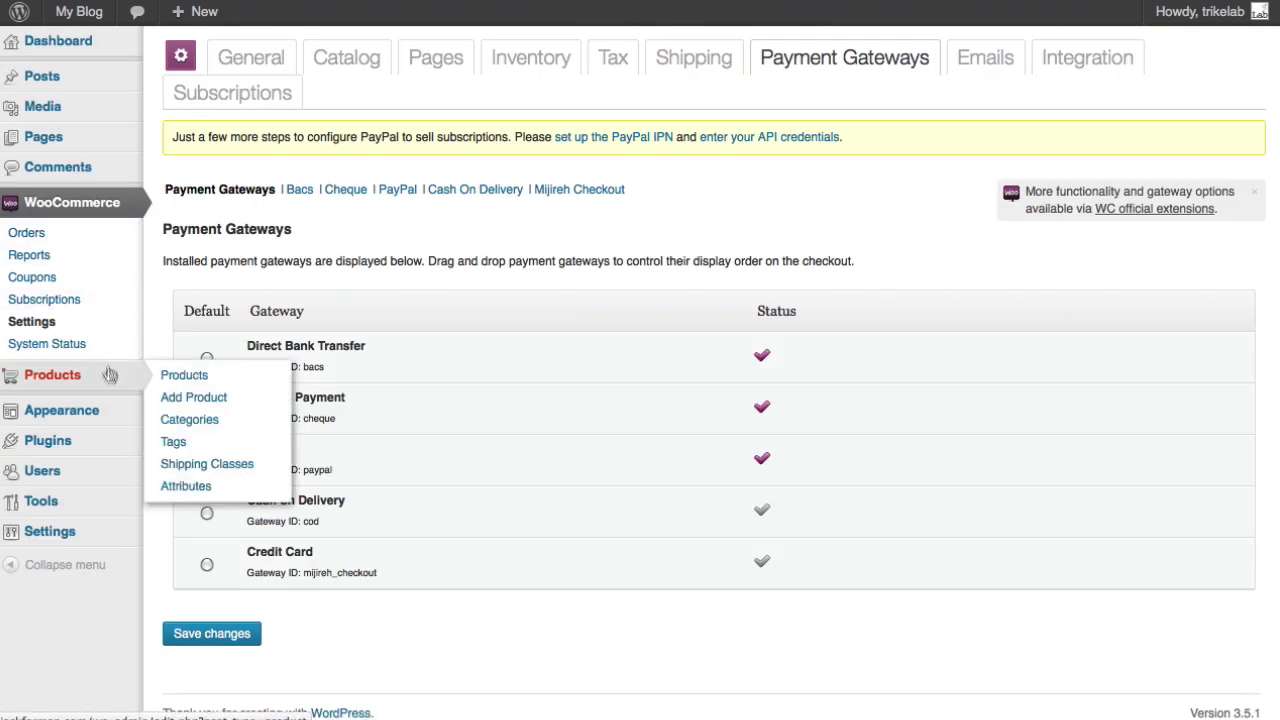
left_click(79, 449)
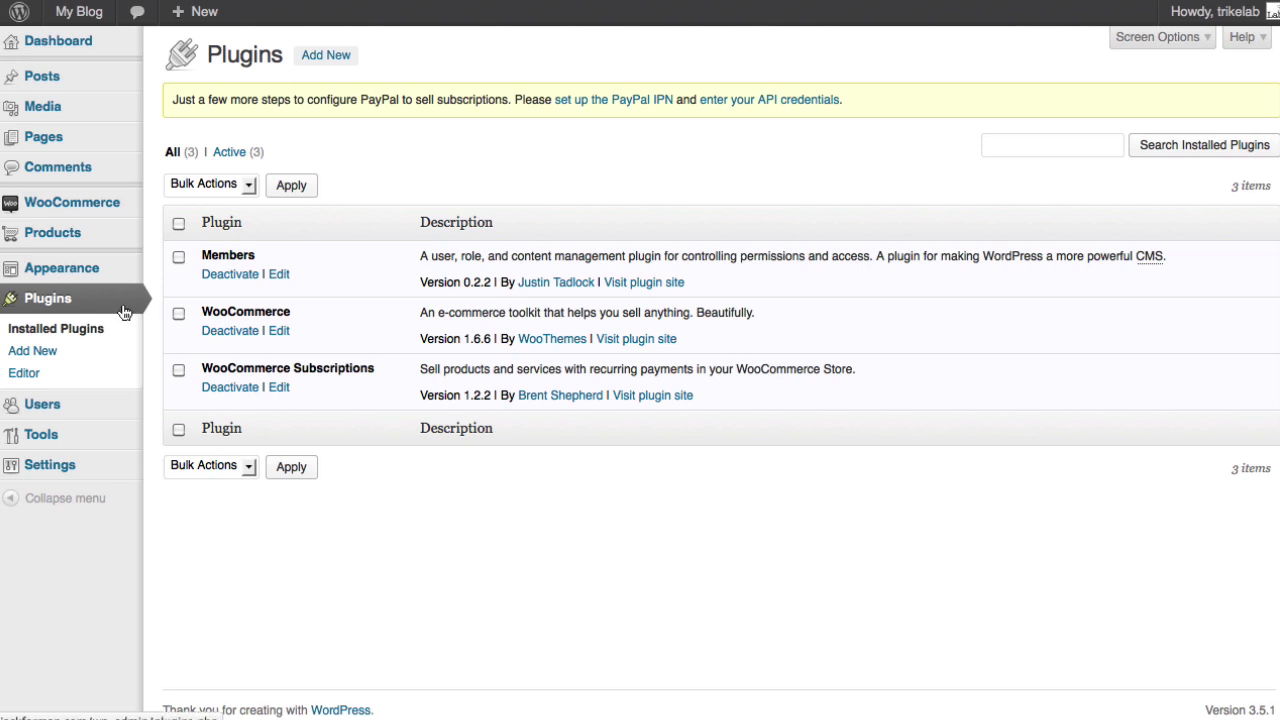
left_click(47, 354)
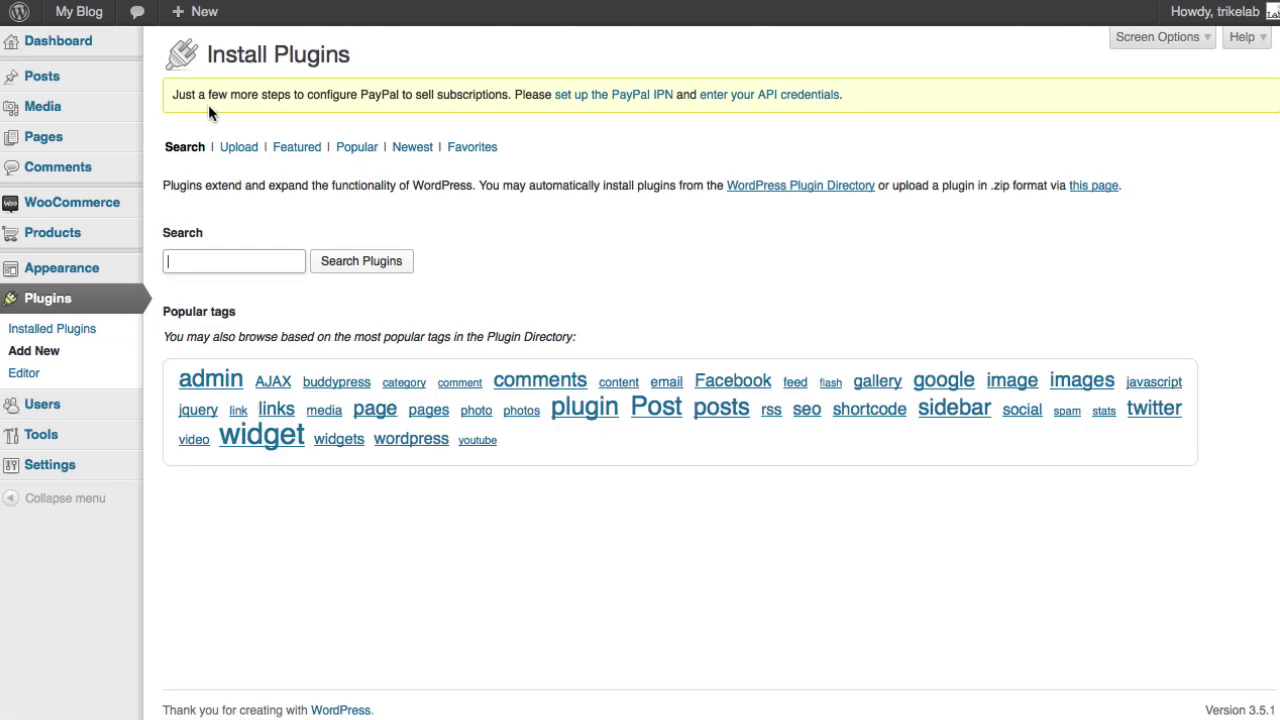
type("members")
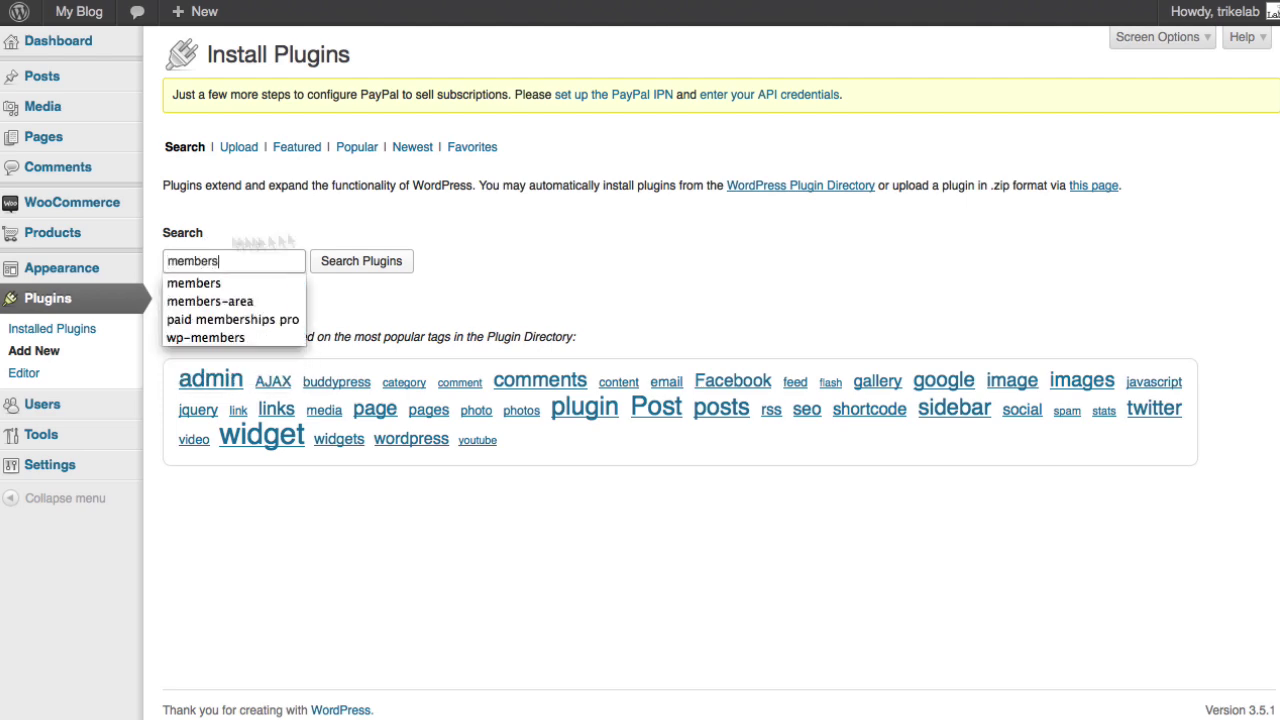
left_click(375, 263)
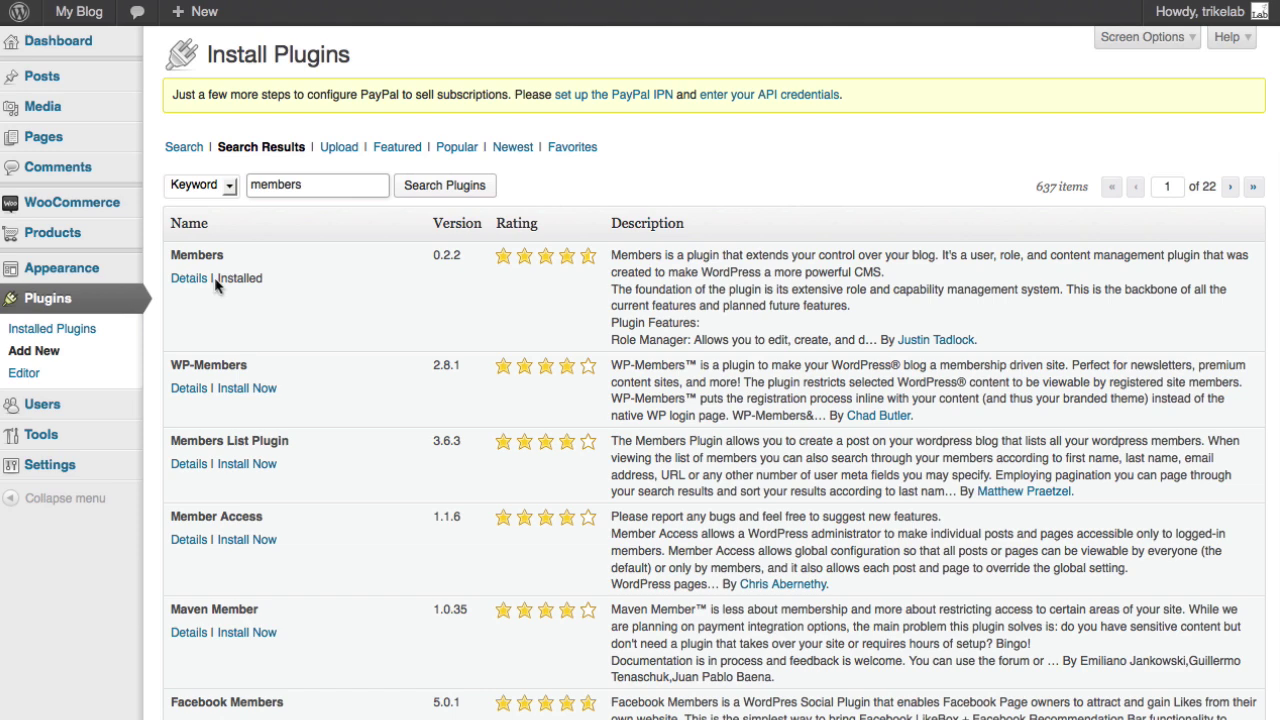
left_click(60, 329)
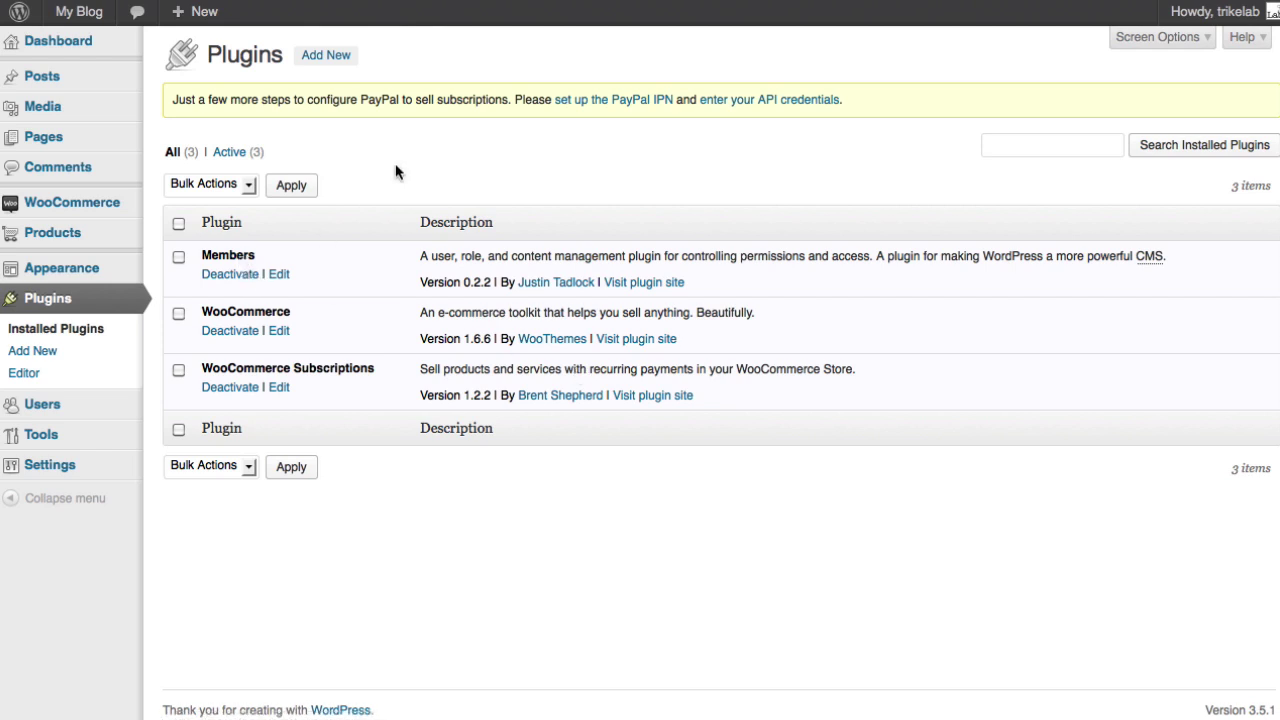
Set the site's New User Default Role to Customer in the general settings and save the changes
mouse_move(91, 475)
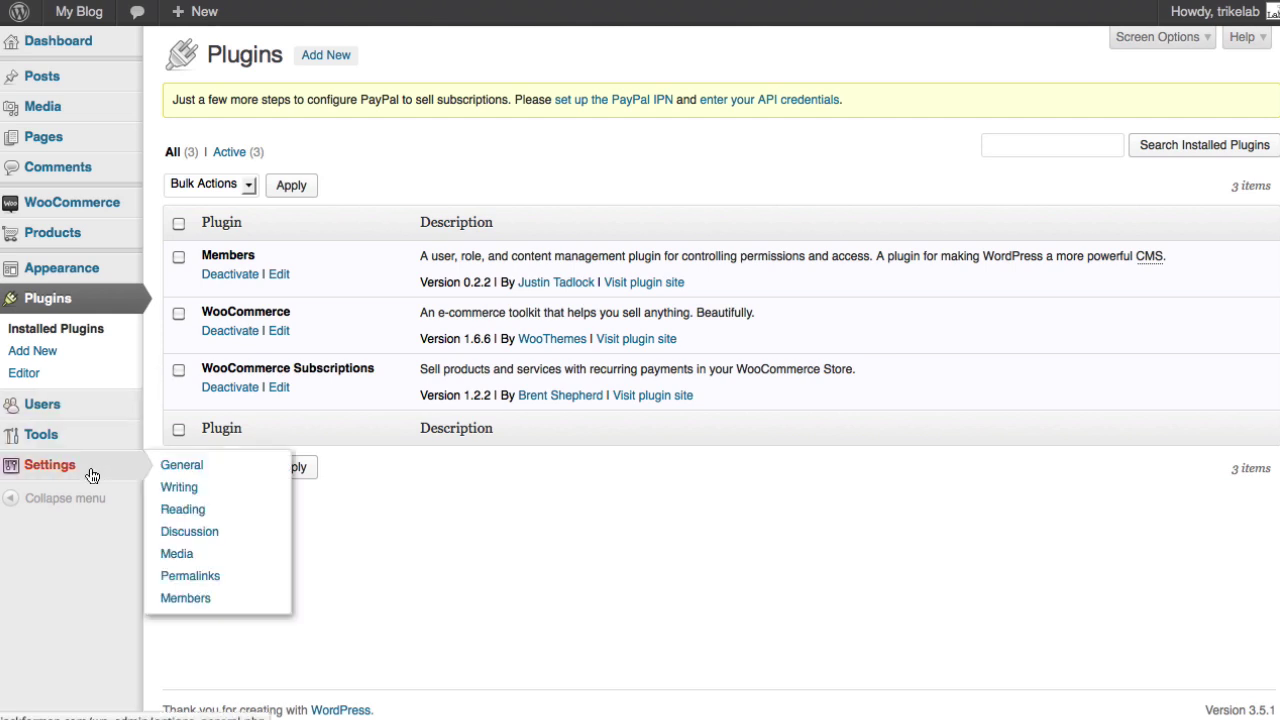
left_click(166, 465)
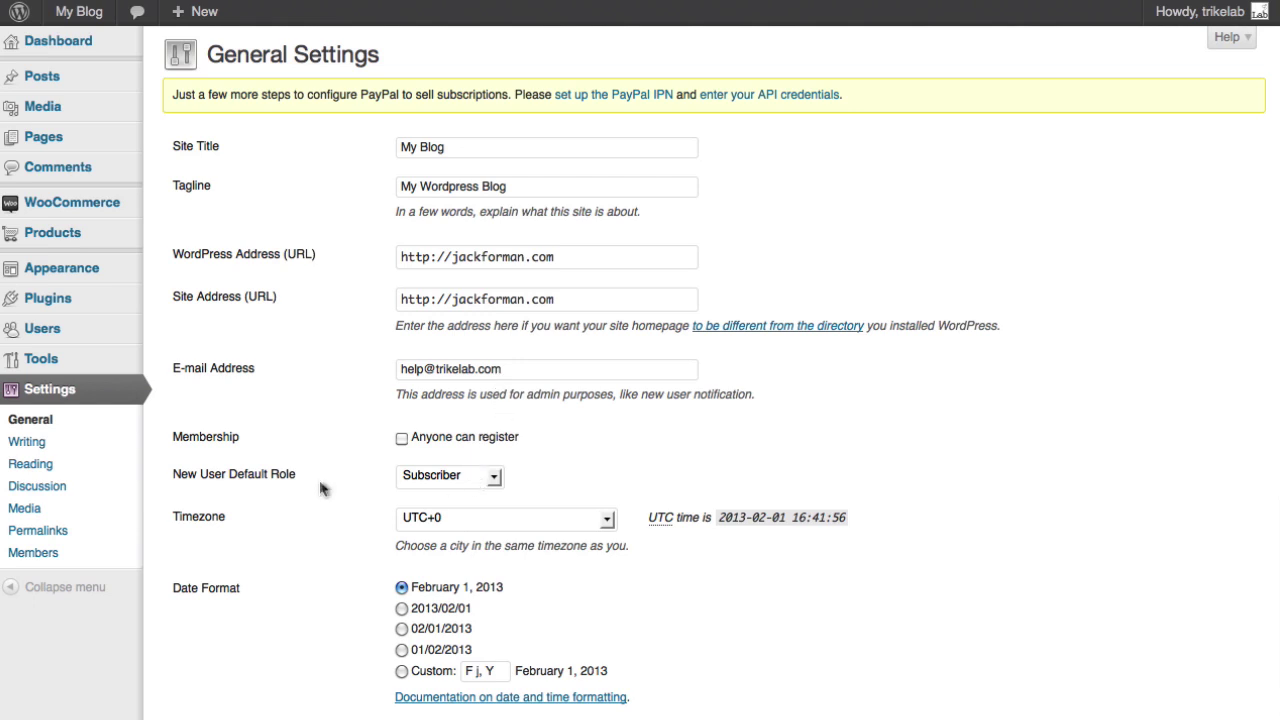
left_click_drag(297, 477, 180, 478)
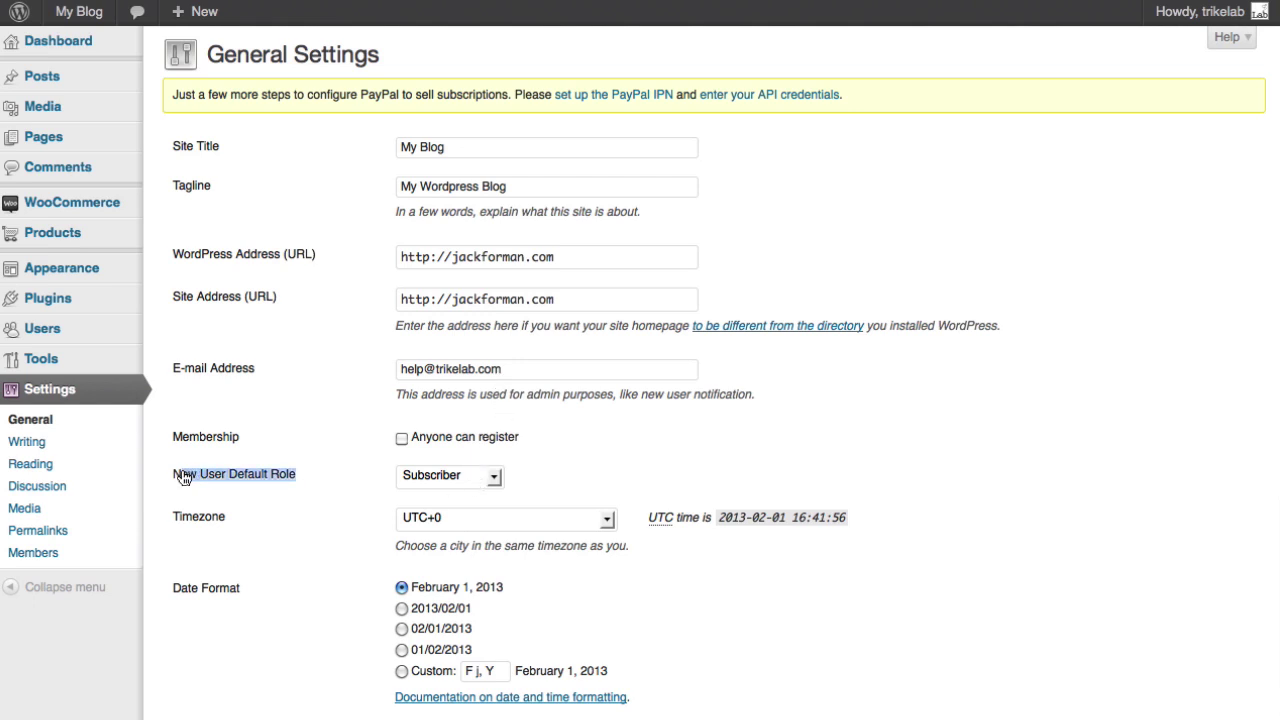
left_click(307, 498)
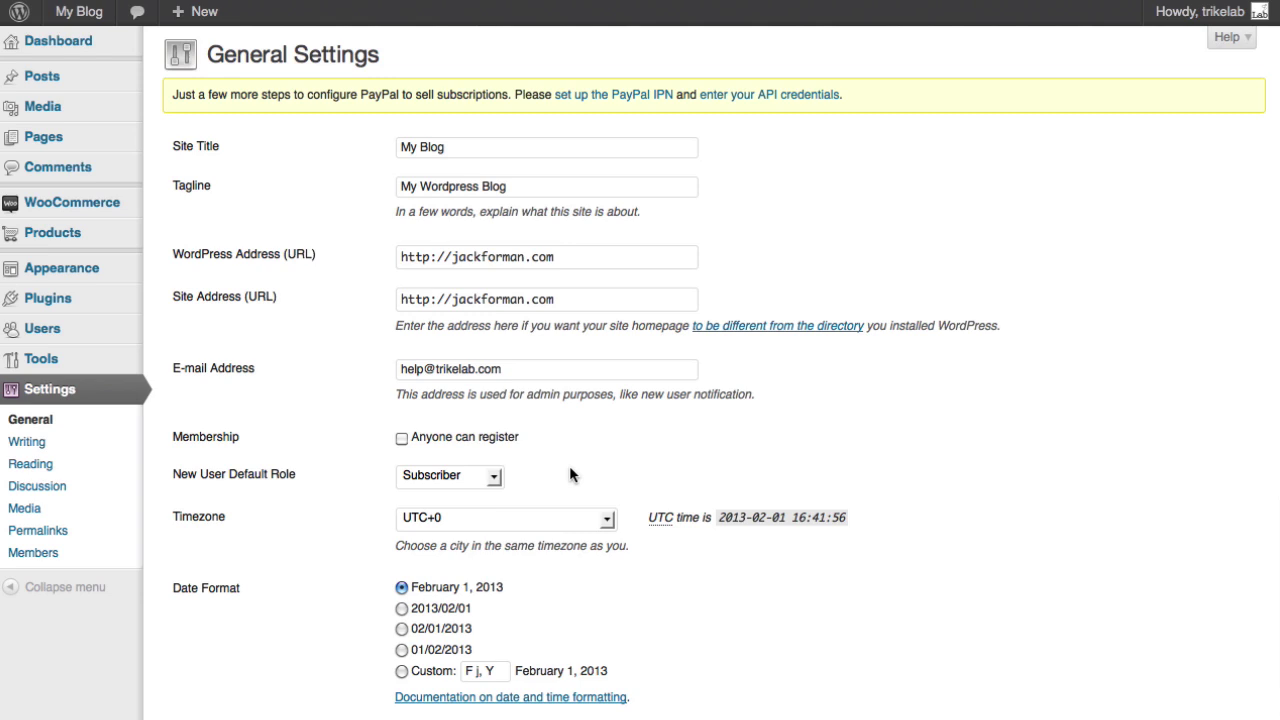
left_click(462, 477)
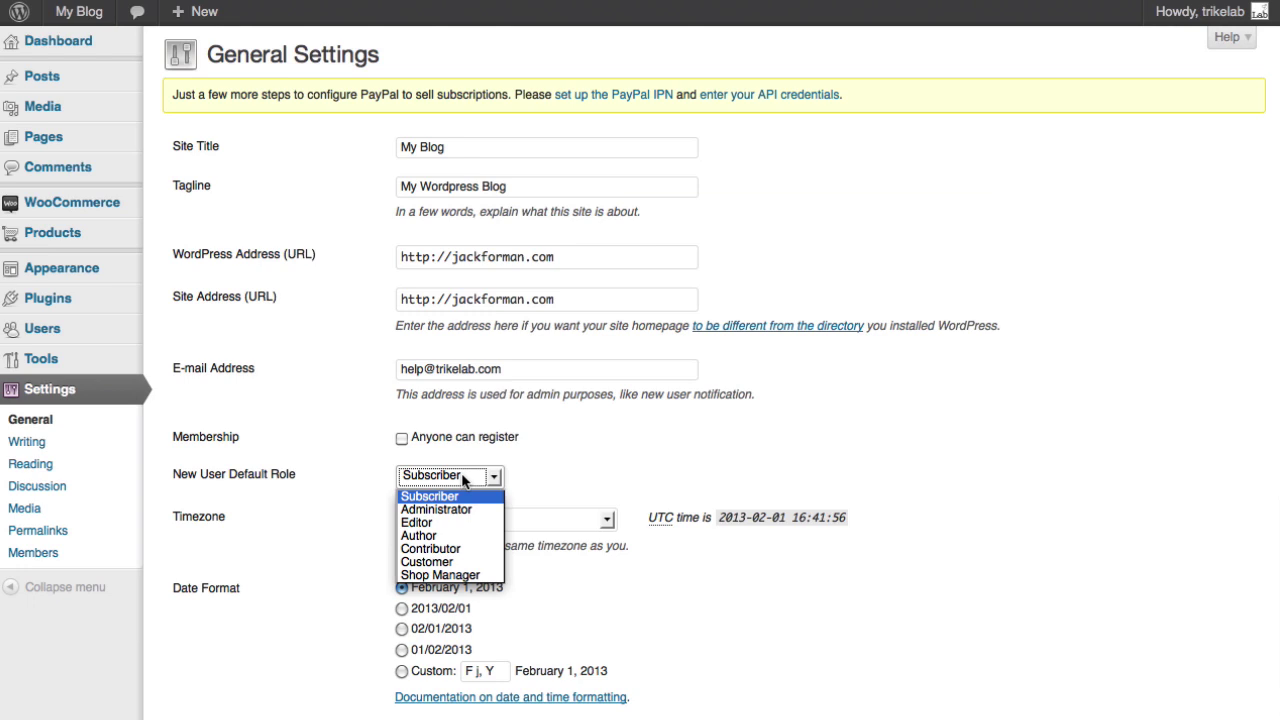
left_click(455, 562)
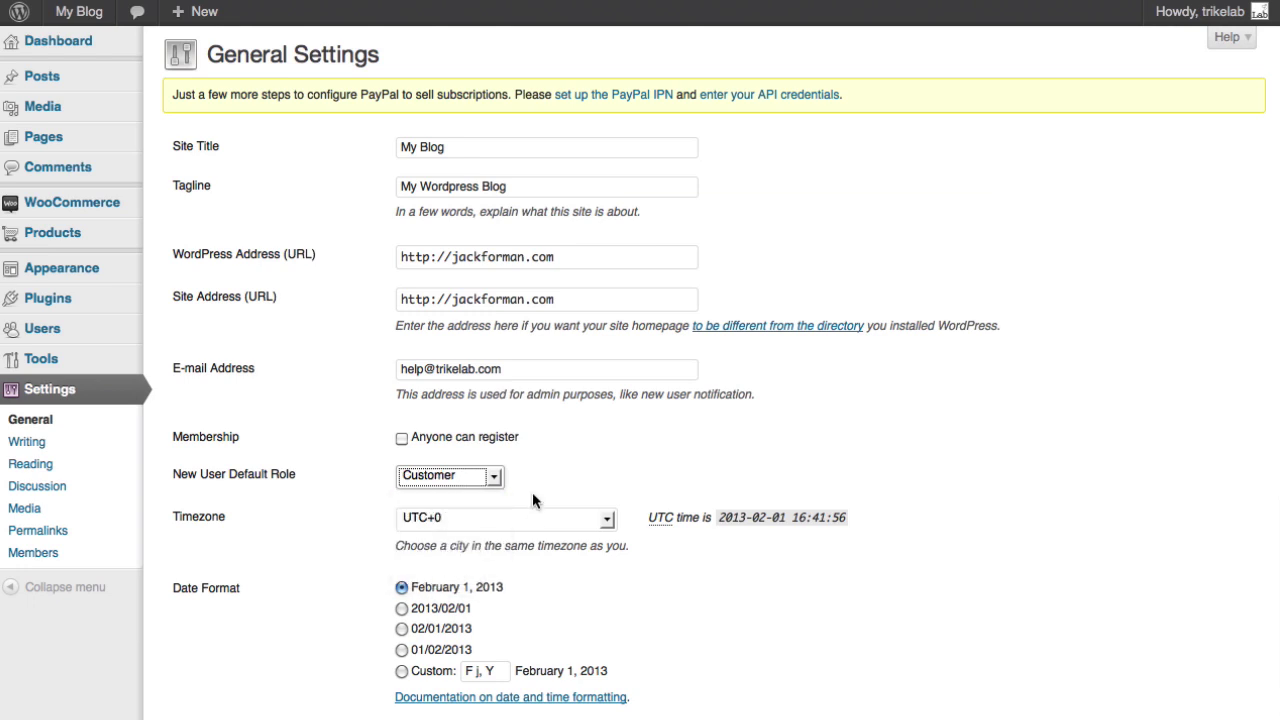
scroll(543, 479, "down", 4)
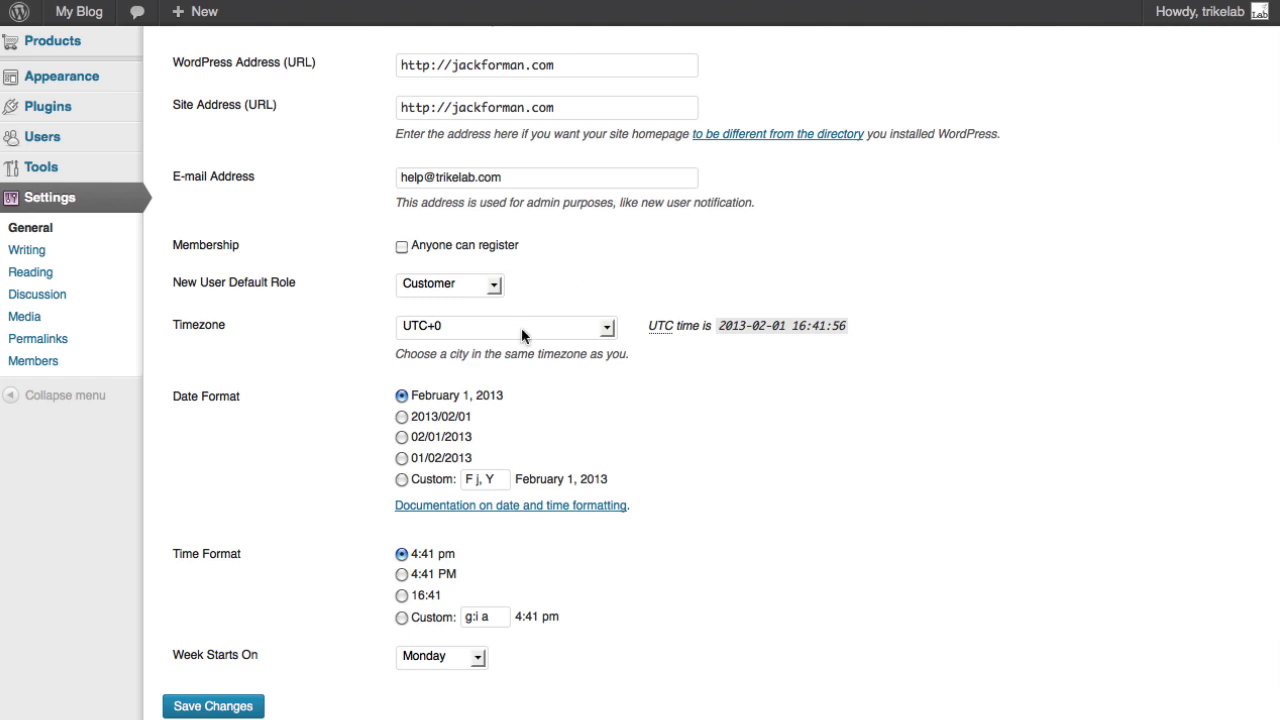
left_click(181, 709)
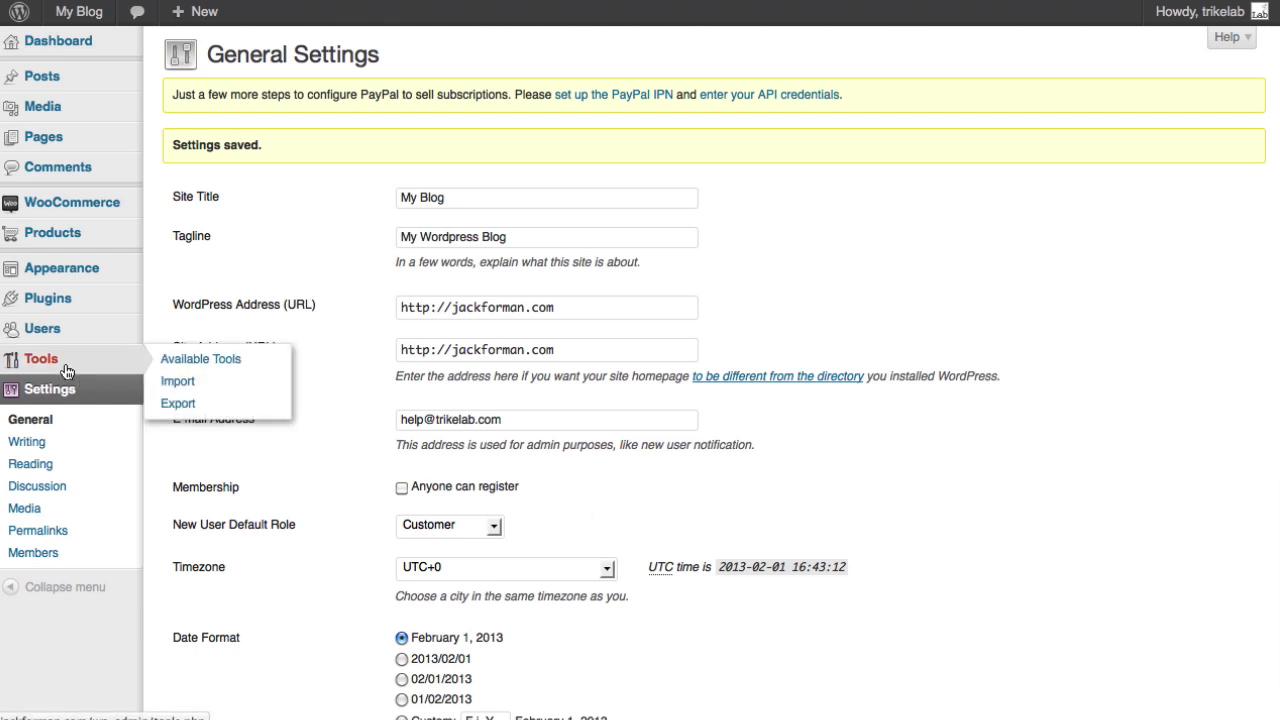
Check the installed plugins, and open the Customer role from the user roles list to review its capabilities
mouse_move(64, 298)
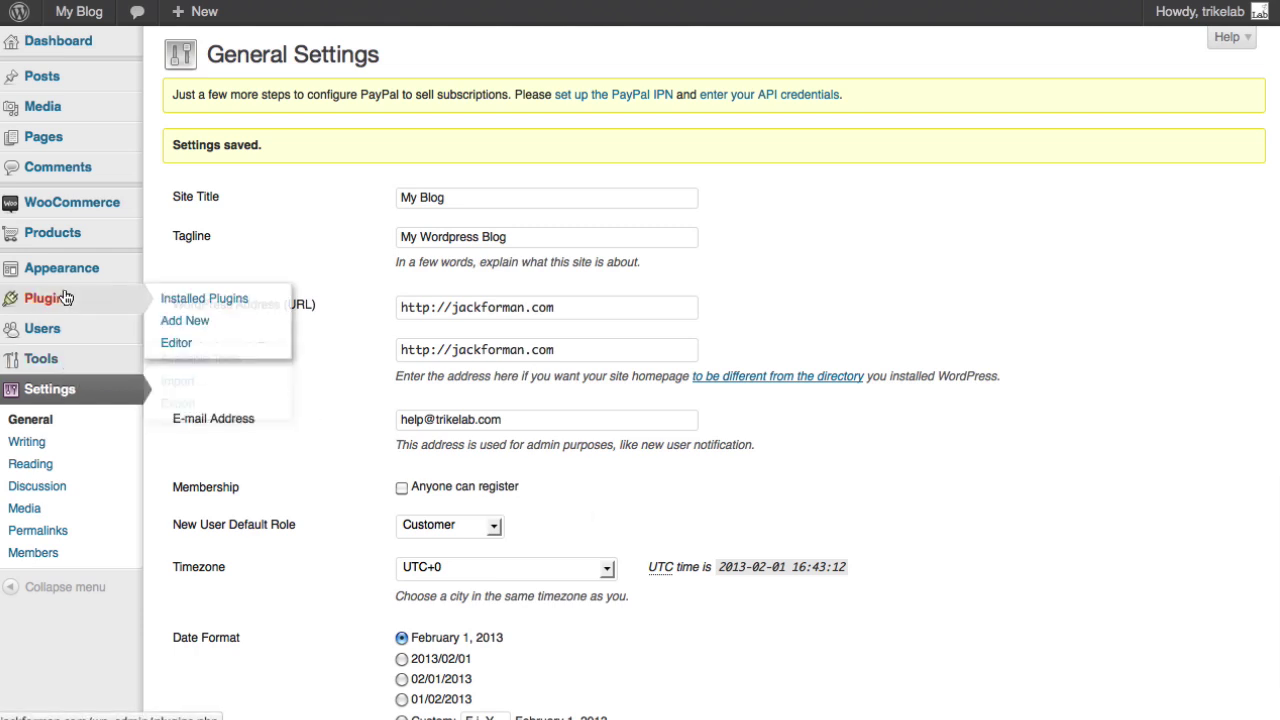
left_click(197, 306)
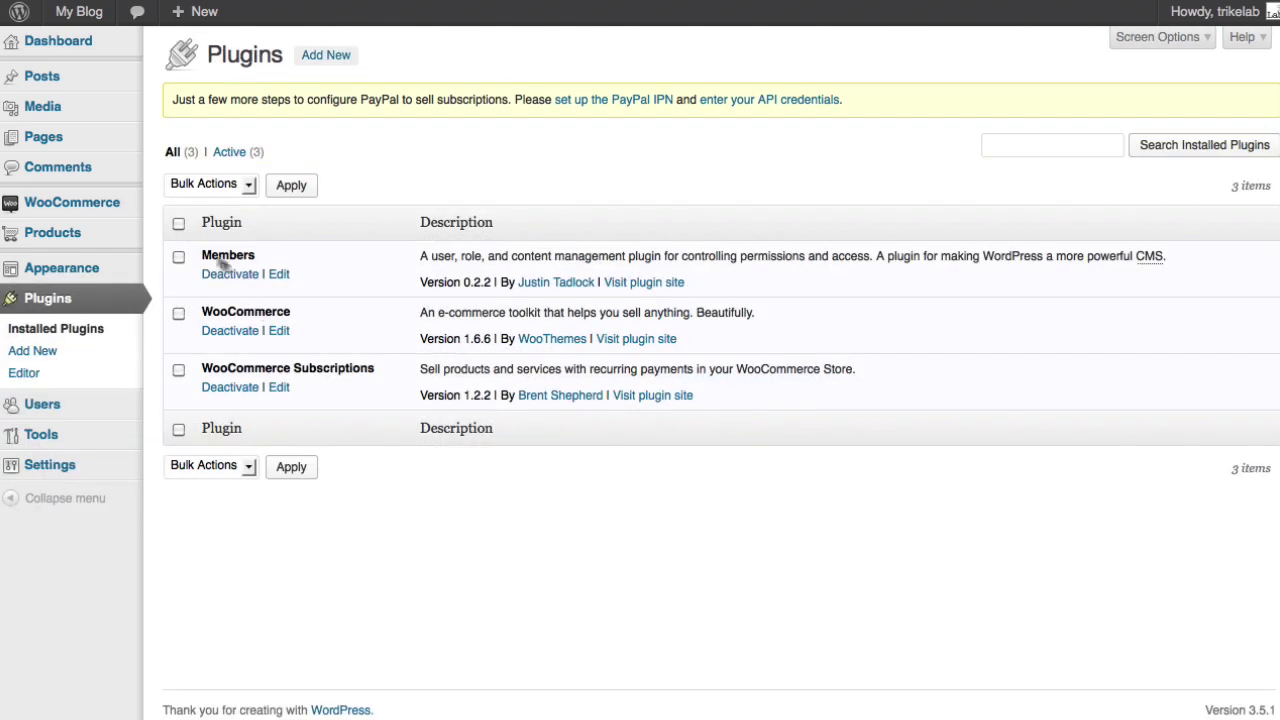
mouse_move(118, 406)
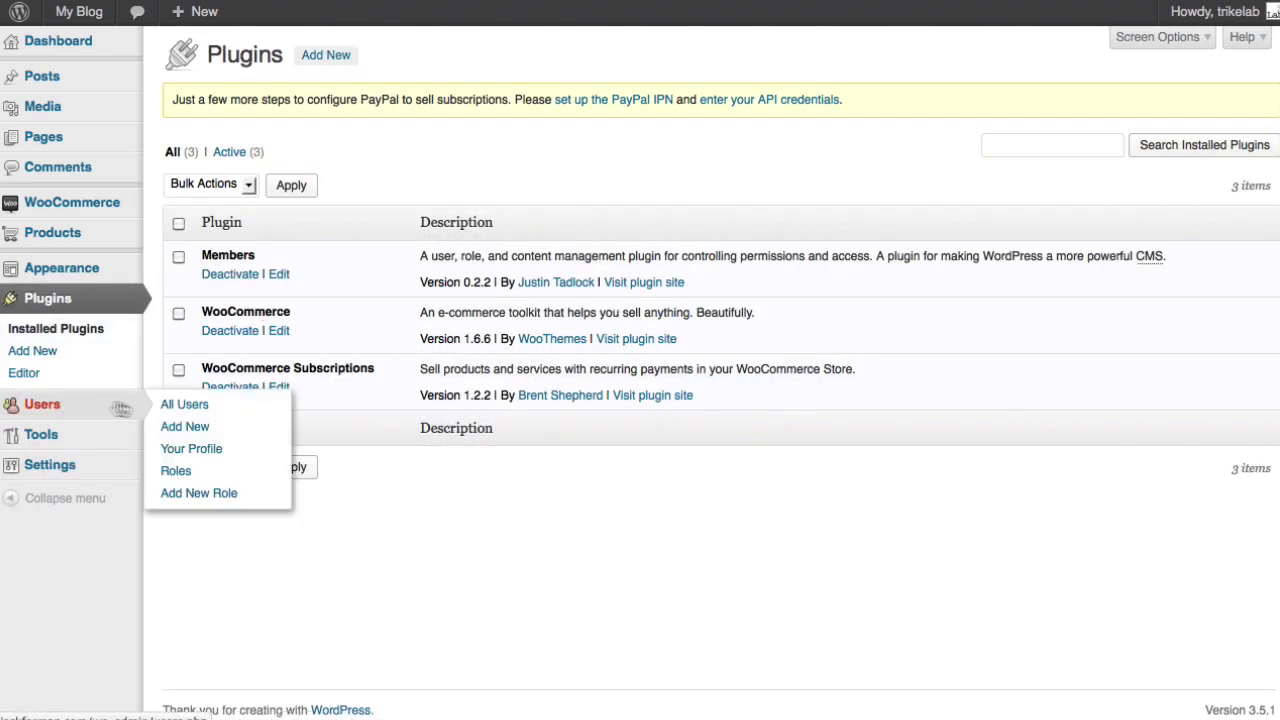
left_click(188, 477)
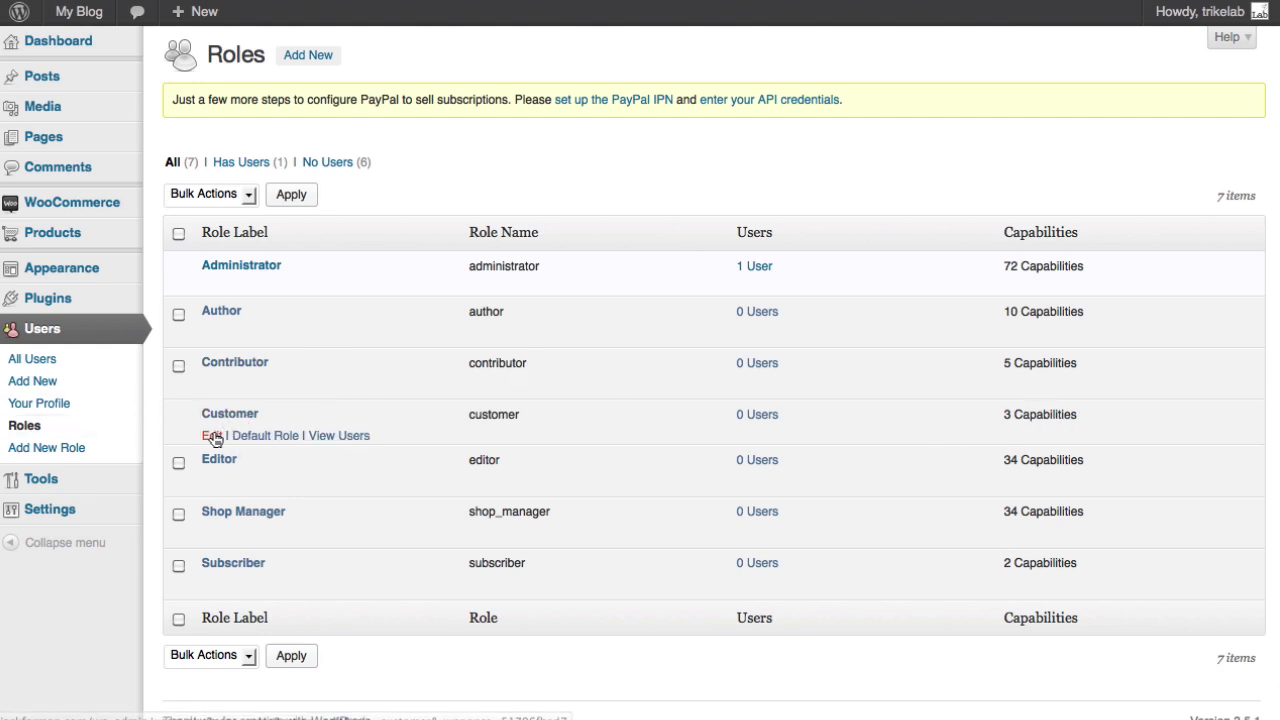
left_click(214, 438)
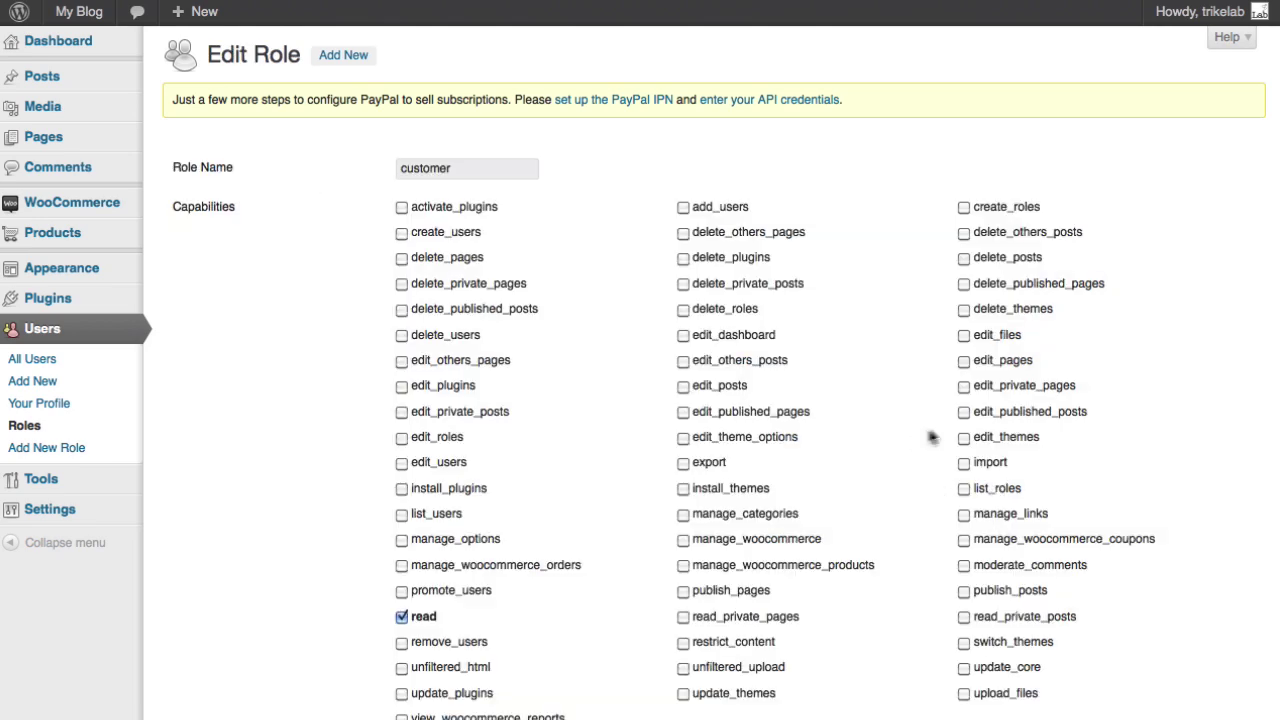
scroll(930, 437, "down", 3)
scroll(1000, 434, "up", 1)
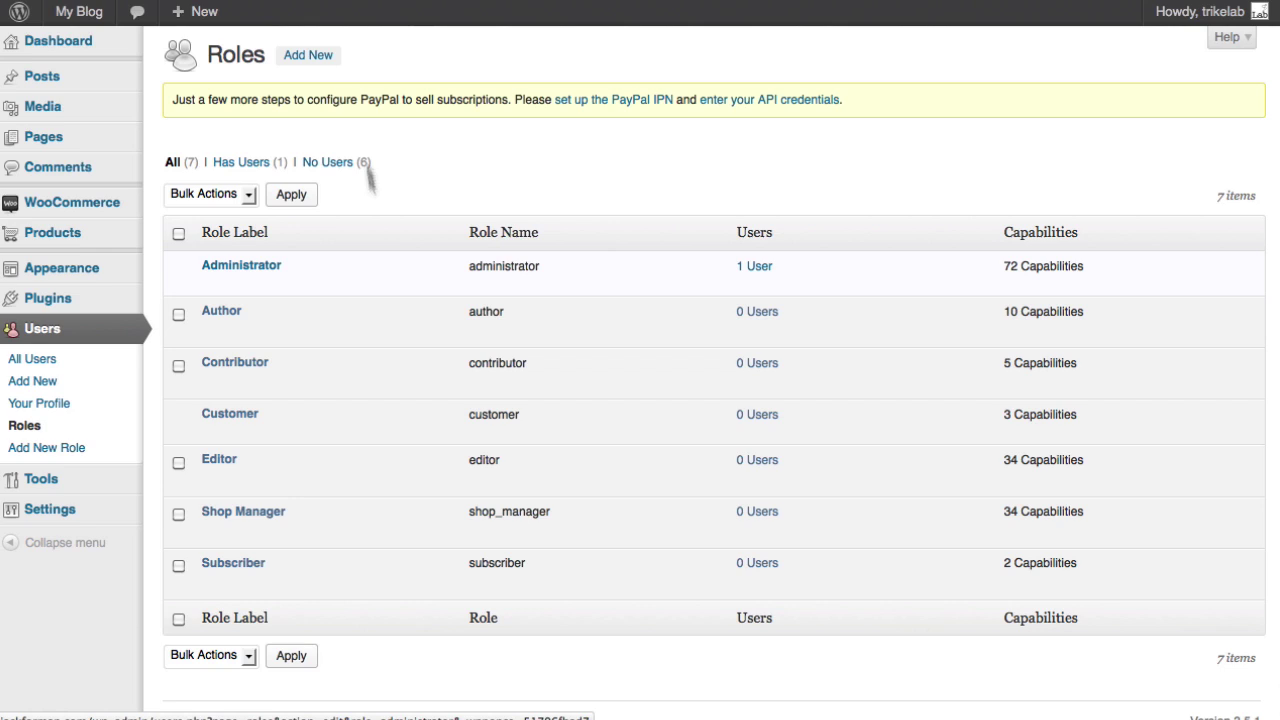
Start a new user role with the role name "premium" and the role label "Premium"
left_click(305, 56)
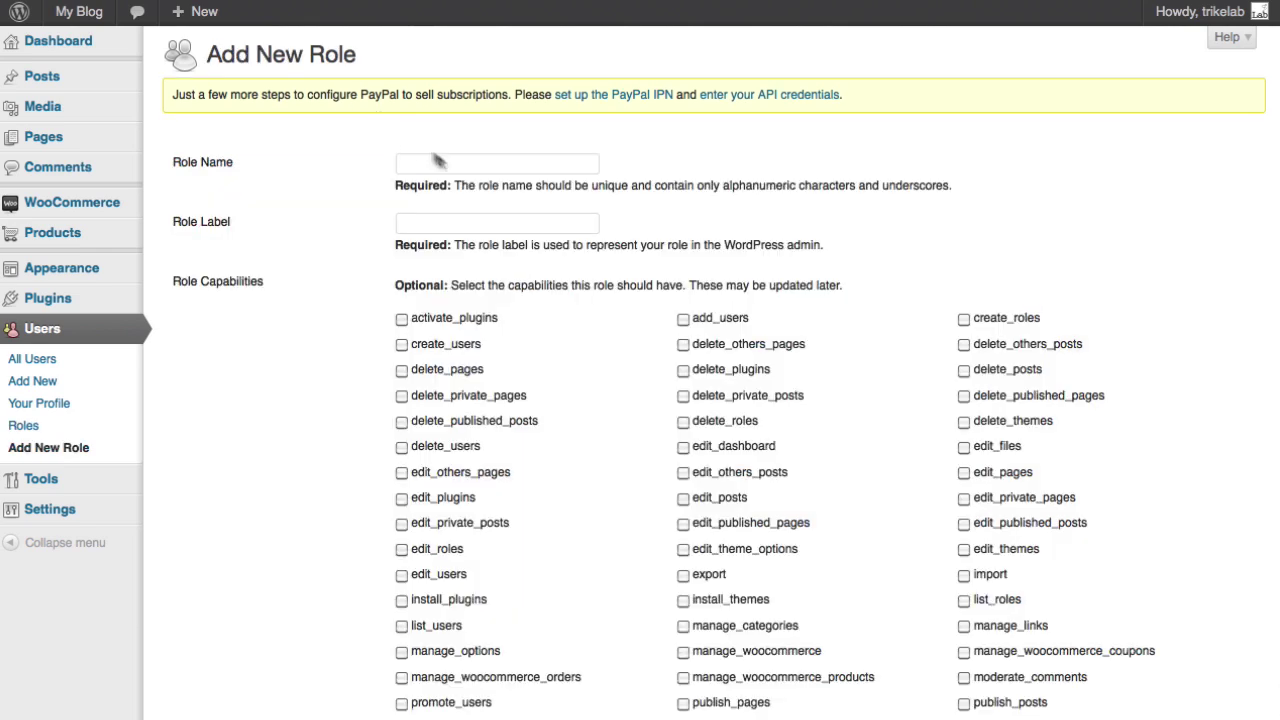
left_click(424, 172)
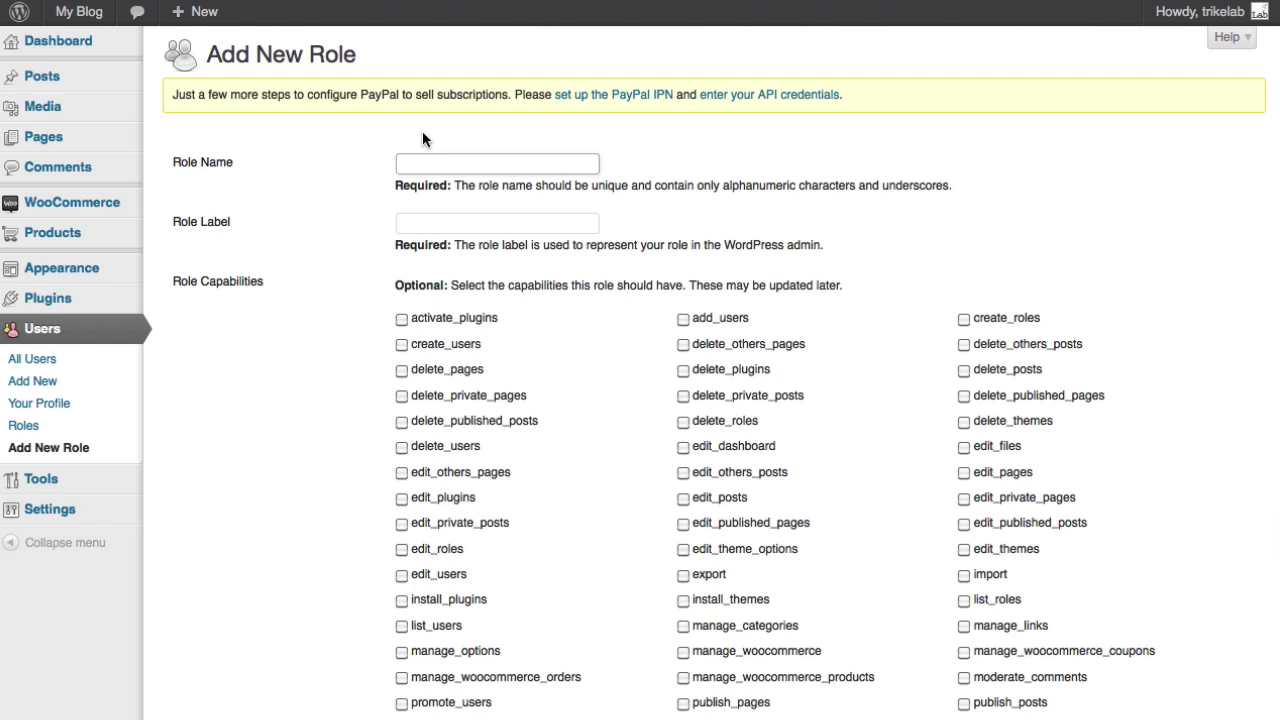
type("premium")
key("Tab")
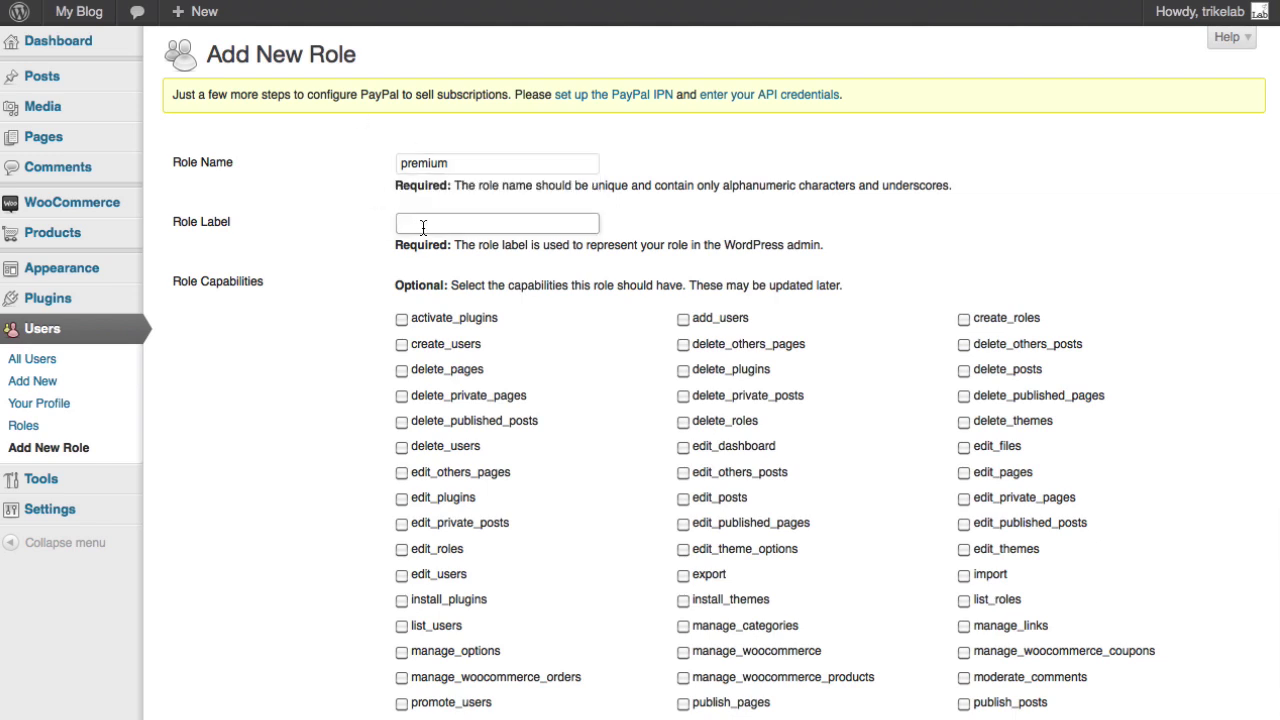
type("Premium")
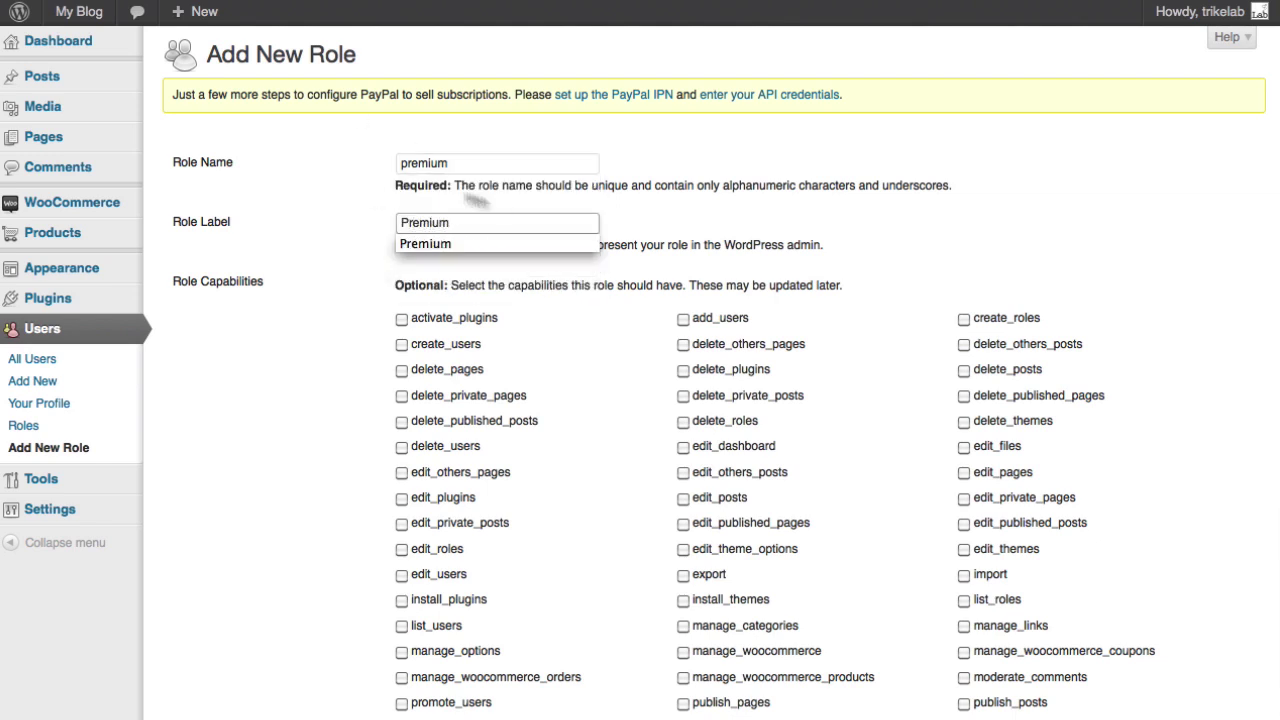
Try the longer role label "Premium (for paid members)" and cut it back to "Premium"
left_click(351, 203)
left_click(401, 226)
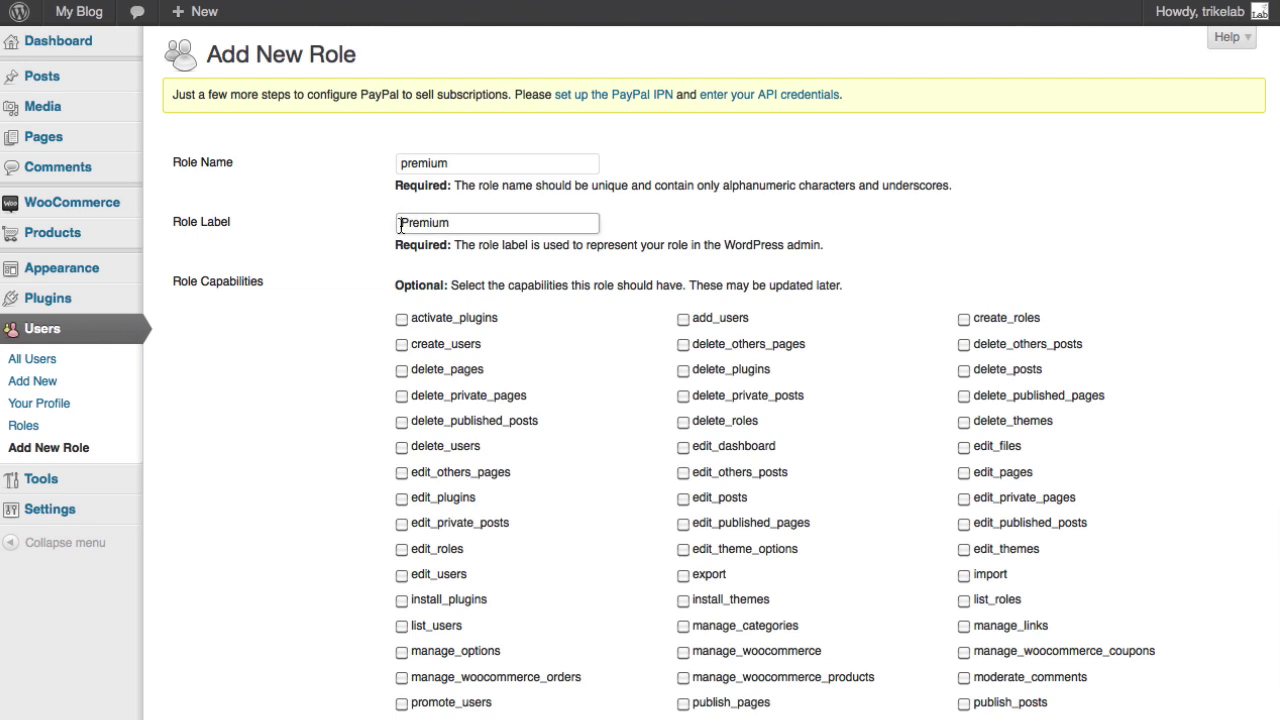
type("(for paid members)")
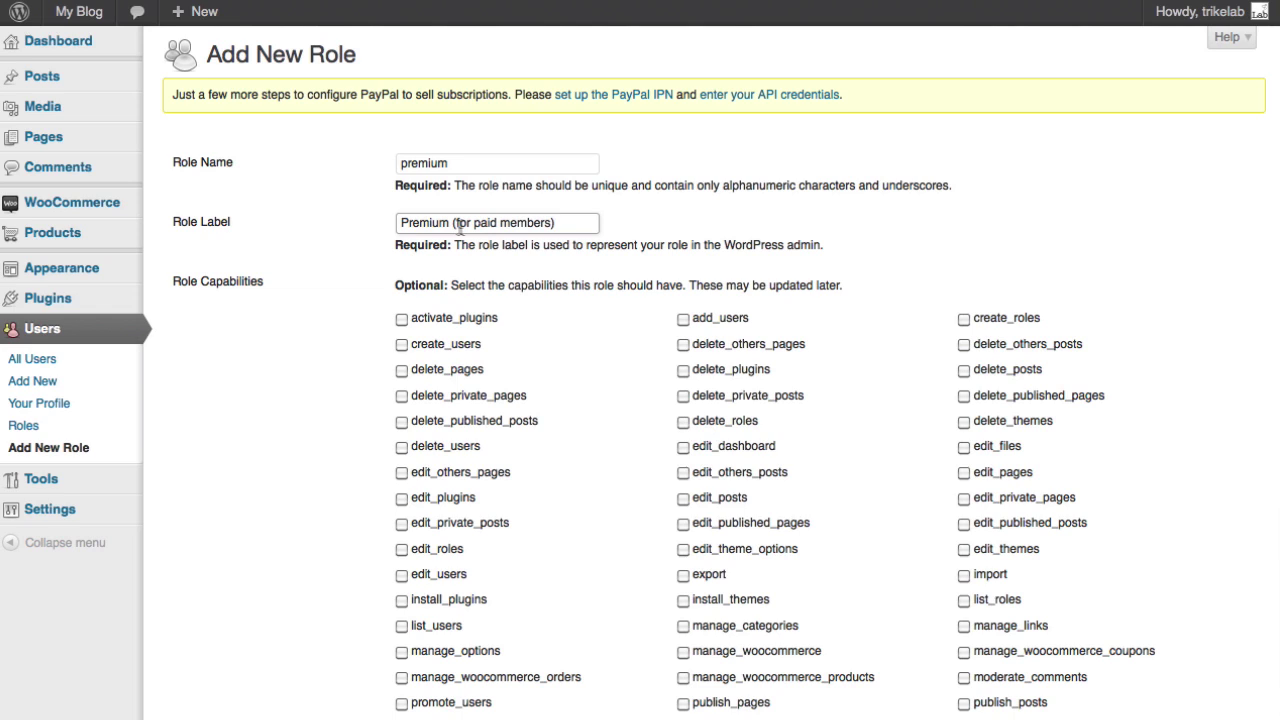
triple_click(468, 220)
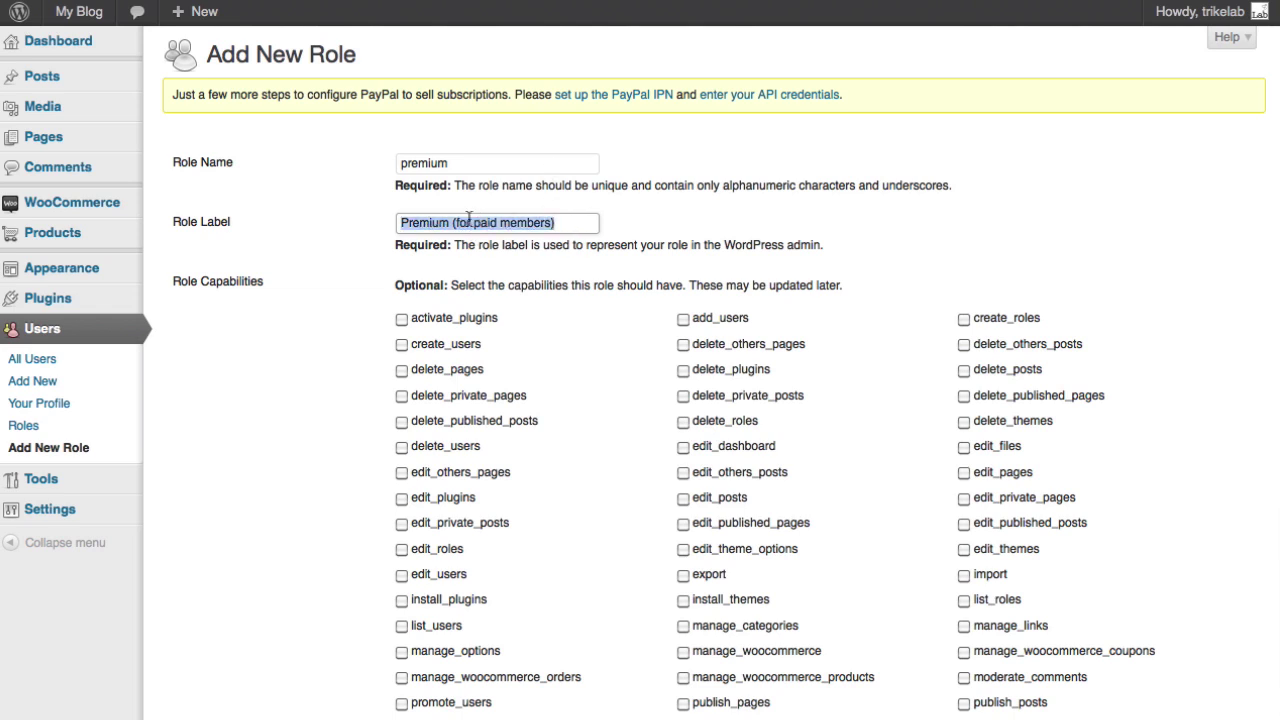
left_click(450, 222, "shift")
key("BackSpace")
left_click(685, 134)
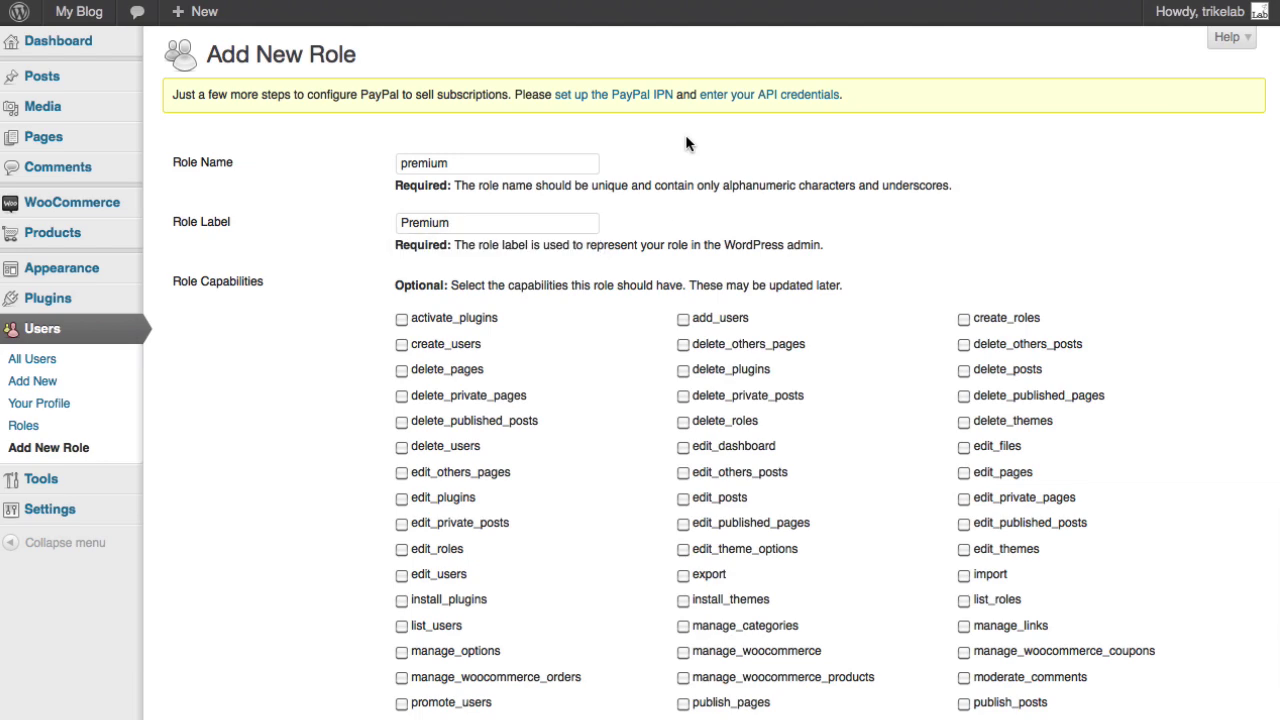
Grant the new premium role only the read capability and add the role
scroll(668, 251, "down", 5)
left_click(401, 512)
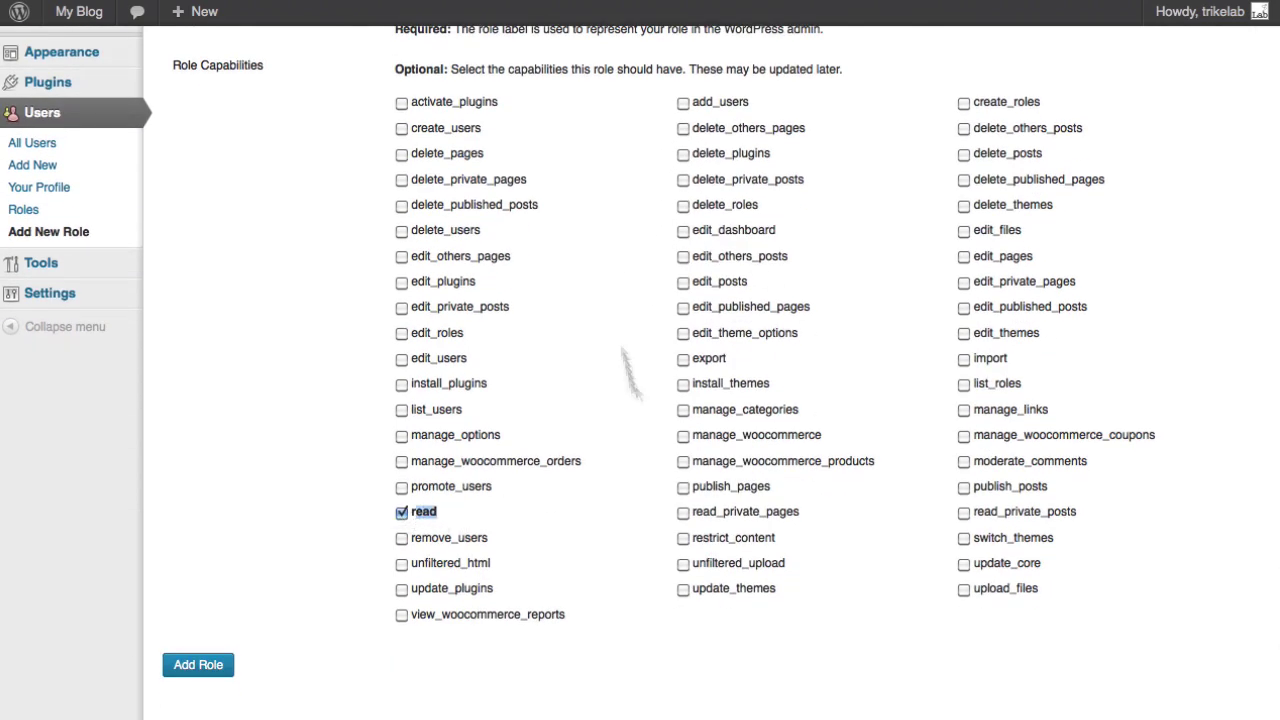
left_click(312, 666)
left_click(197, 669)
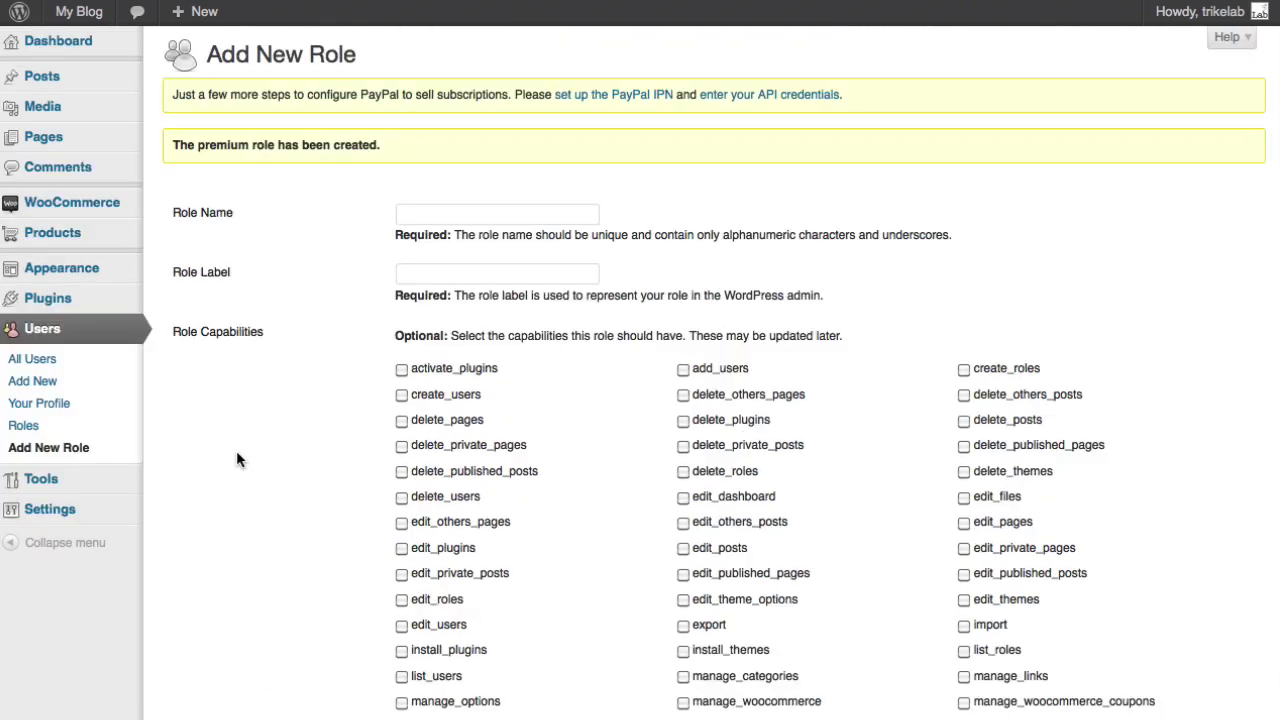
Check the Premium and Customer roles in the user roles list
left_click(24, 426)
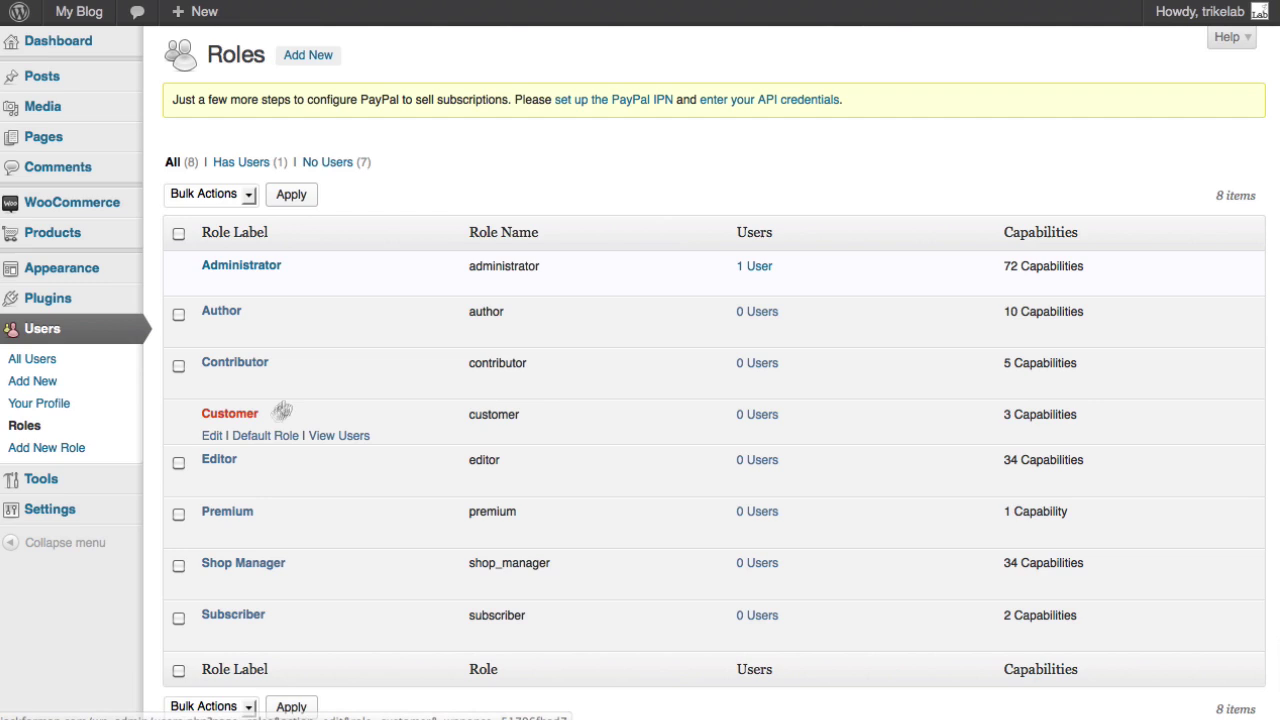
mouse_move(320, 519)
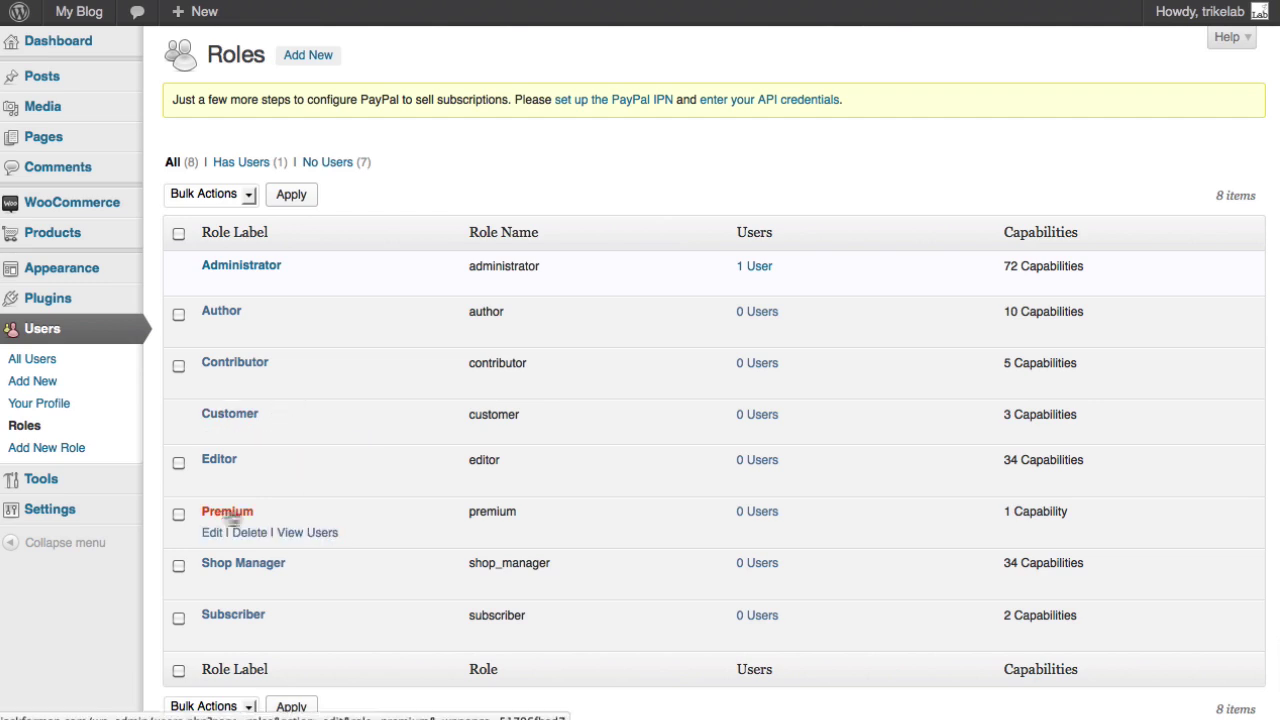
mouse_move(249, 423)
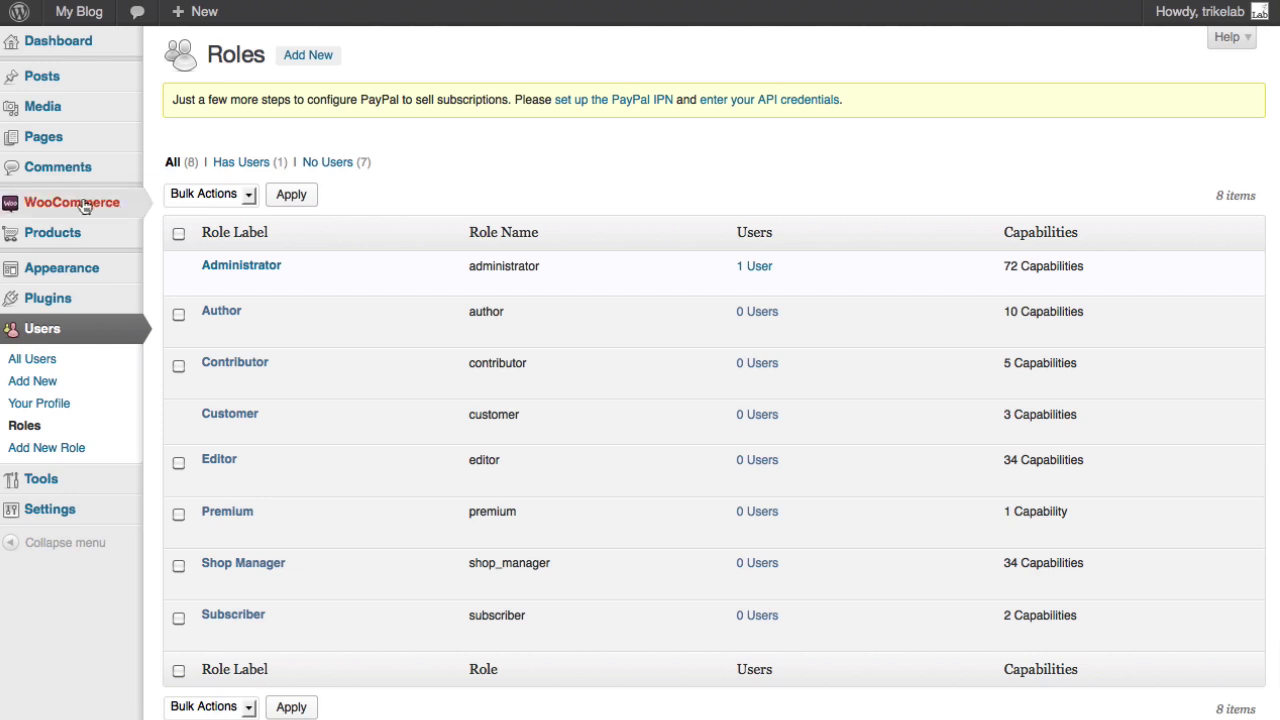
In the WooCommerce subscription settings, set the Subscriber Default Role to Premium
mouse_move(82, 206)
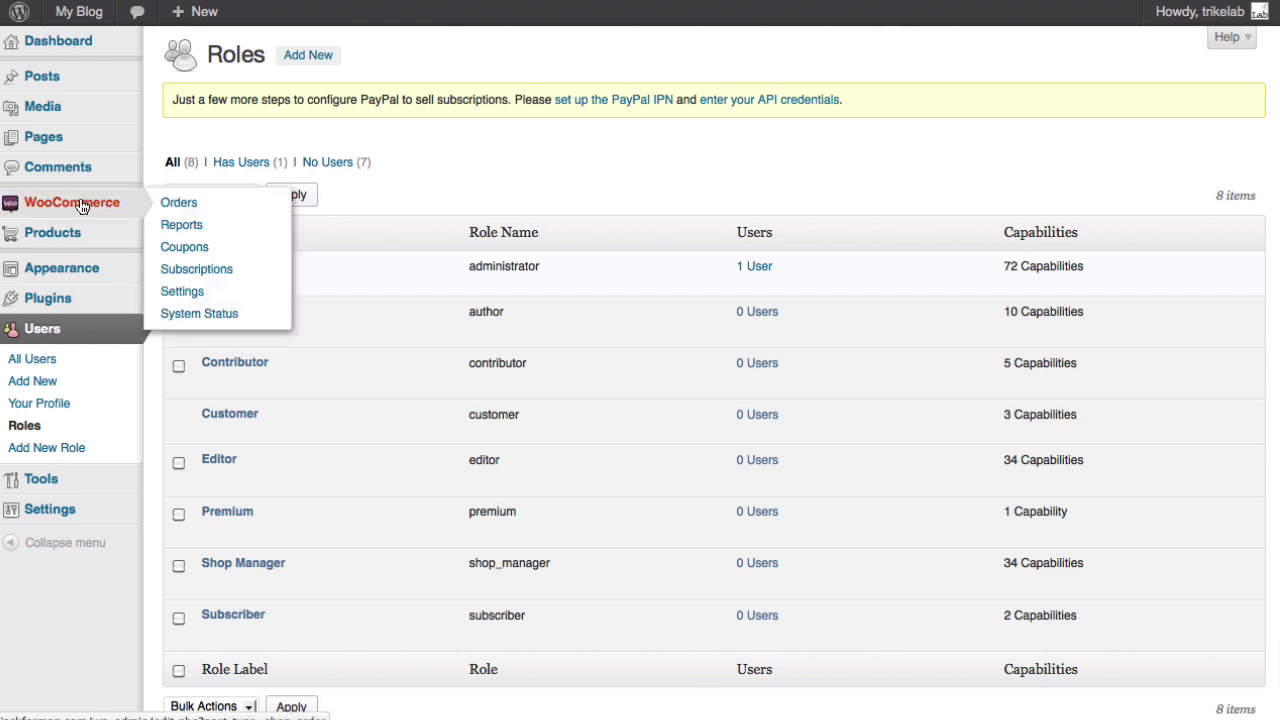
left_click(180, 293)
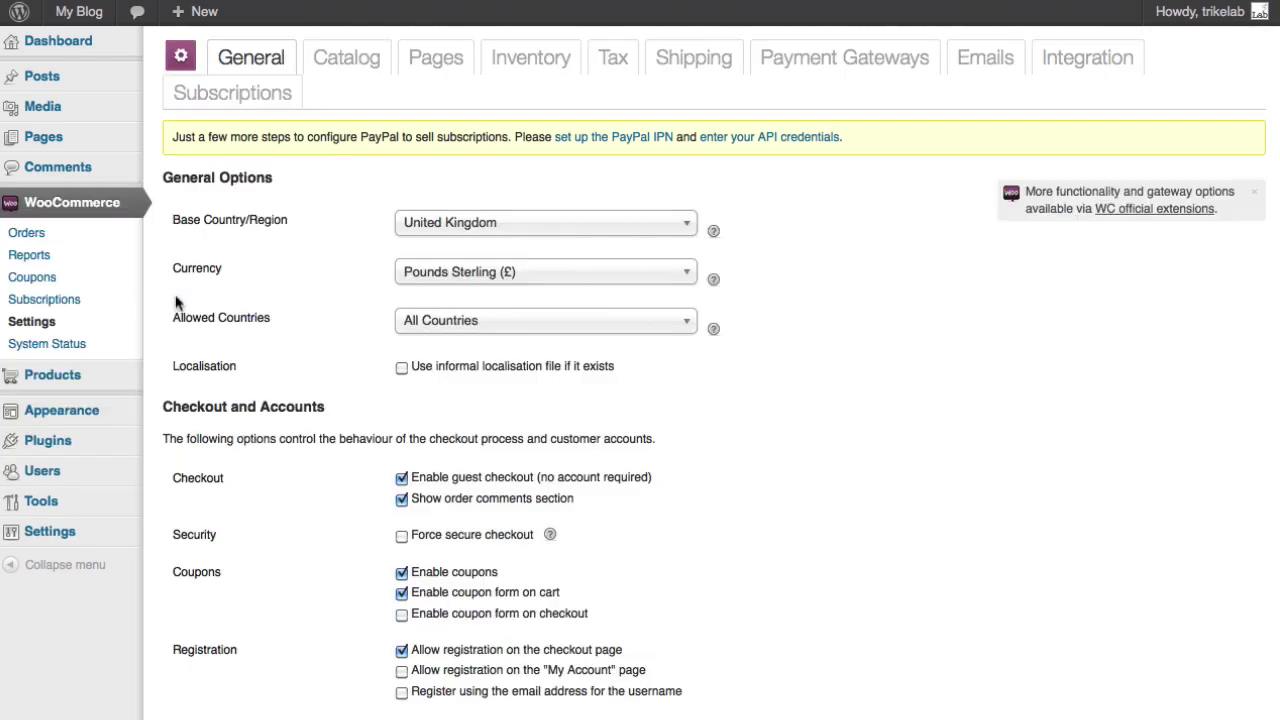
left_click(238, 100)
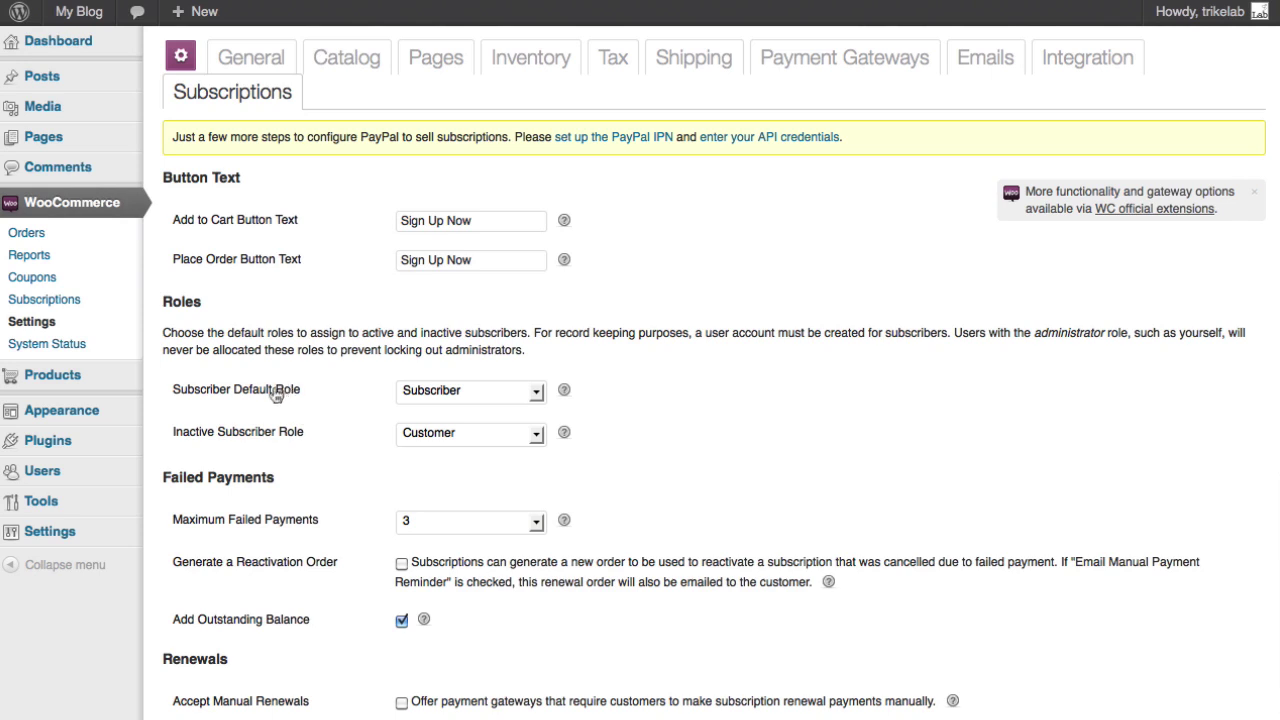
left_click_drag(172, 395, 300, 395)
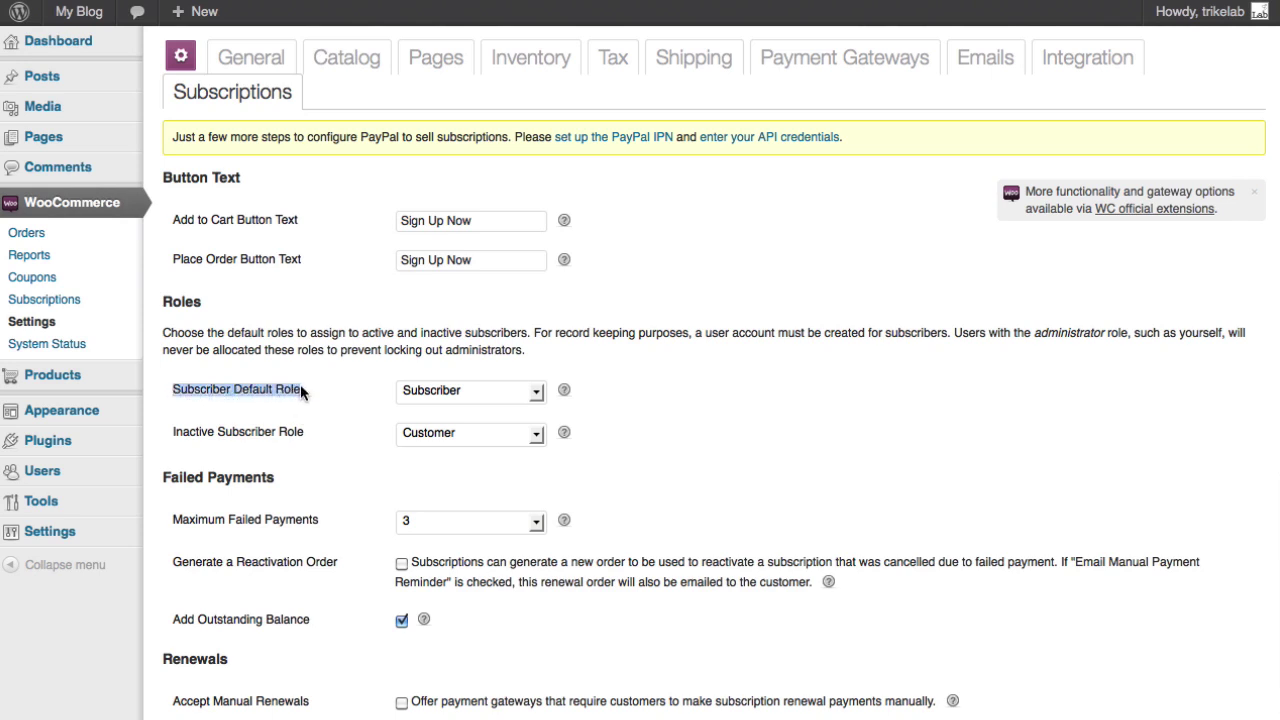
left_click(423, 397)
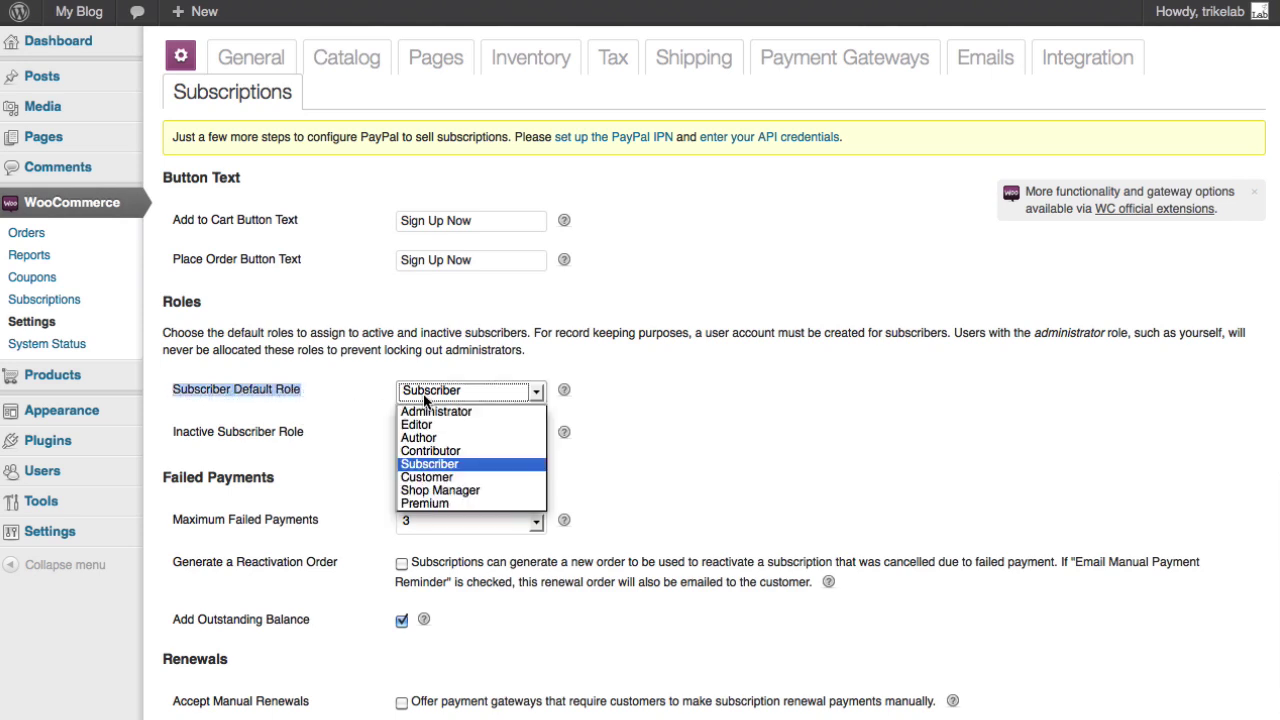
left_click(431, 502)
left_click(743, 383)
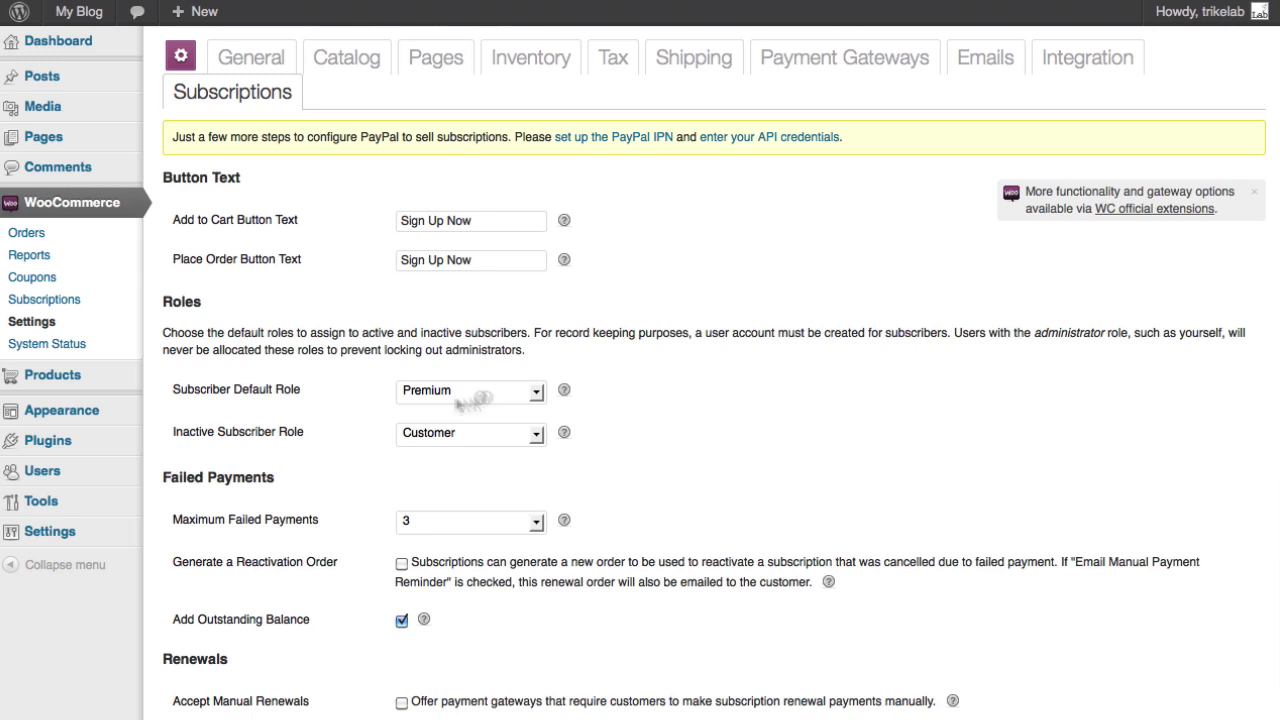
Review the inactive and default subscriber role settings and save the subscription settings
left_click_drag(315, 440, 171, 443)
left_click(311, 440)
left_click_drag(310, 393, 170, 390)
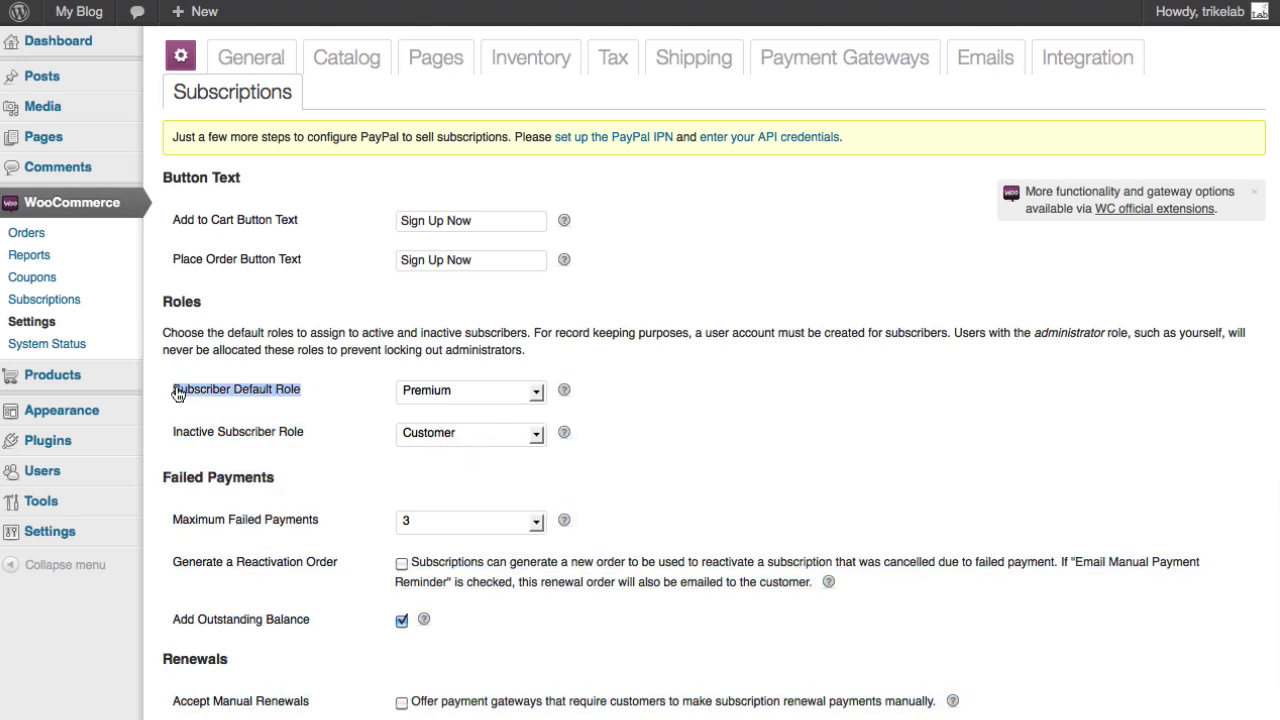
left_click(317, 382)
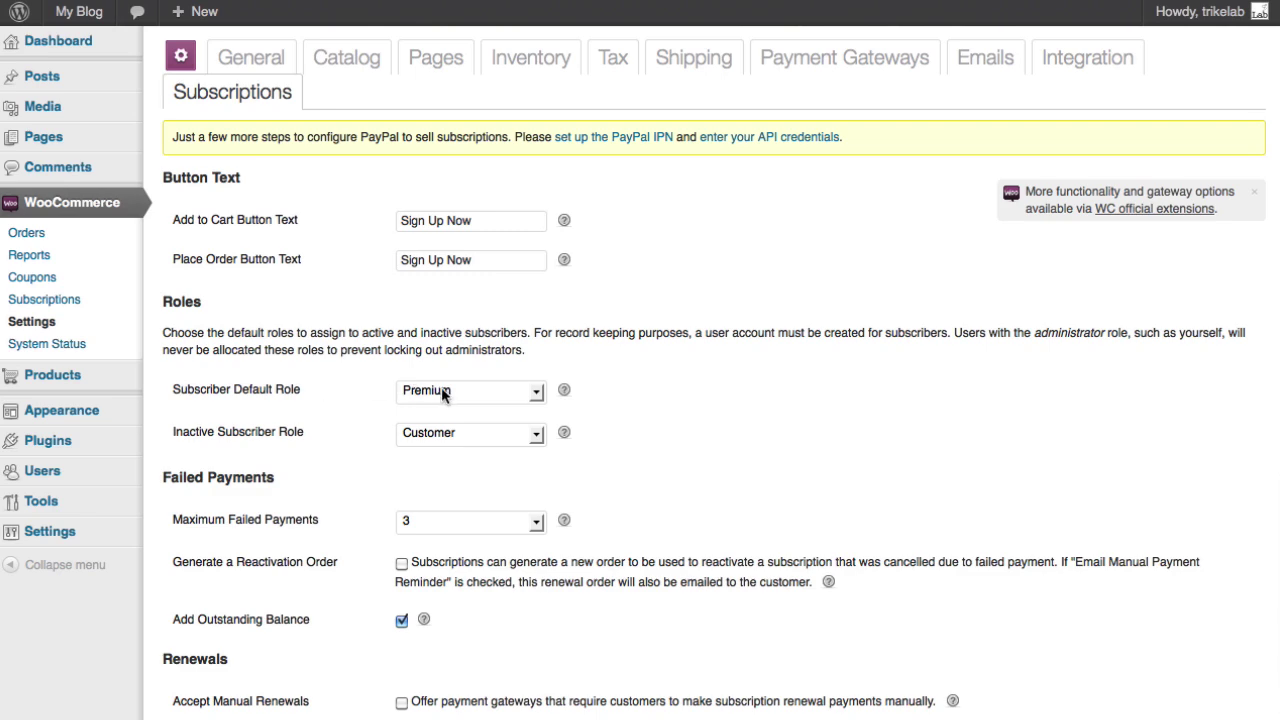
scroll(588, 393, "down", 5)
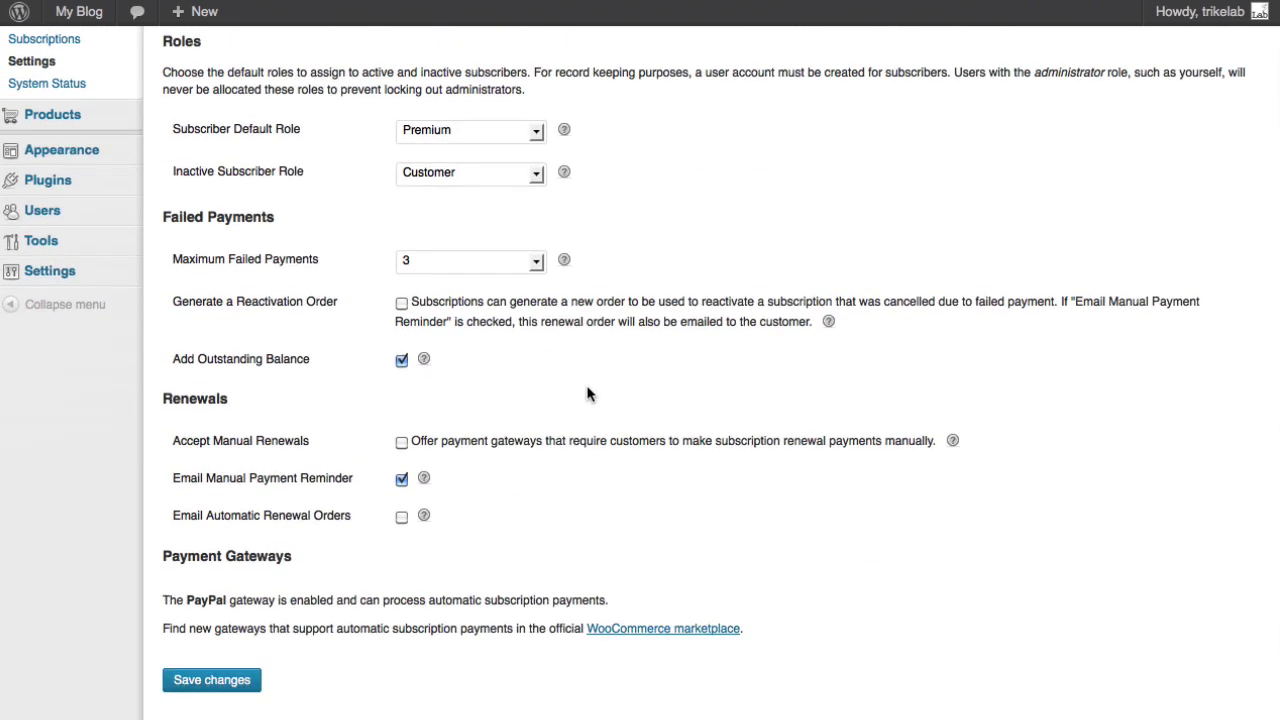
left_click(211, 630)
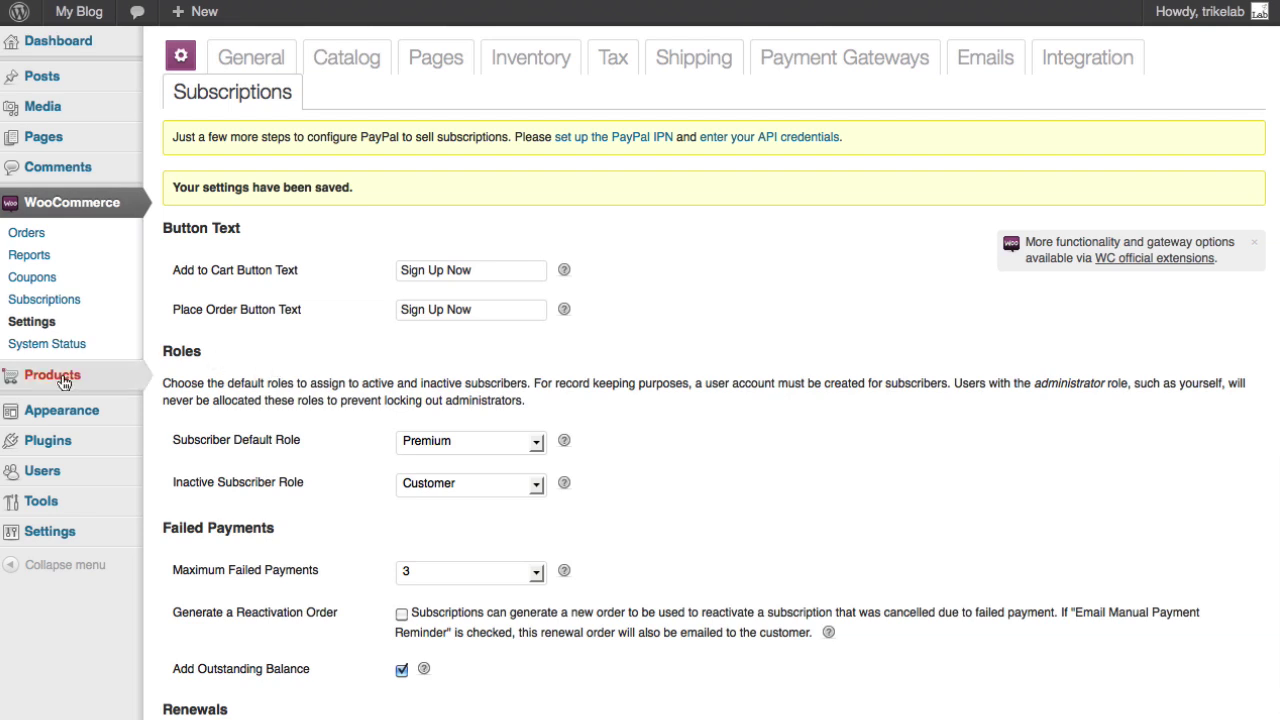
Start a new subscription product from the Manage Subscriptions page and dismiss the Choose Subscription and Set a Price hints
mouse_move(64, 383)
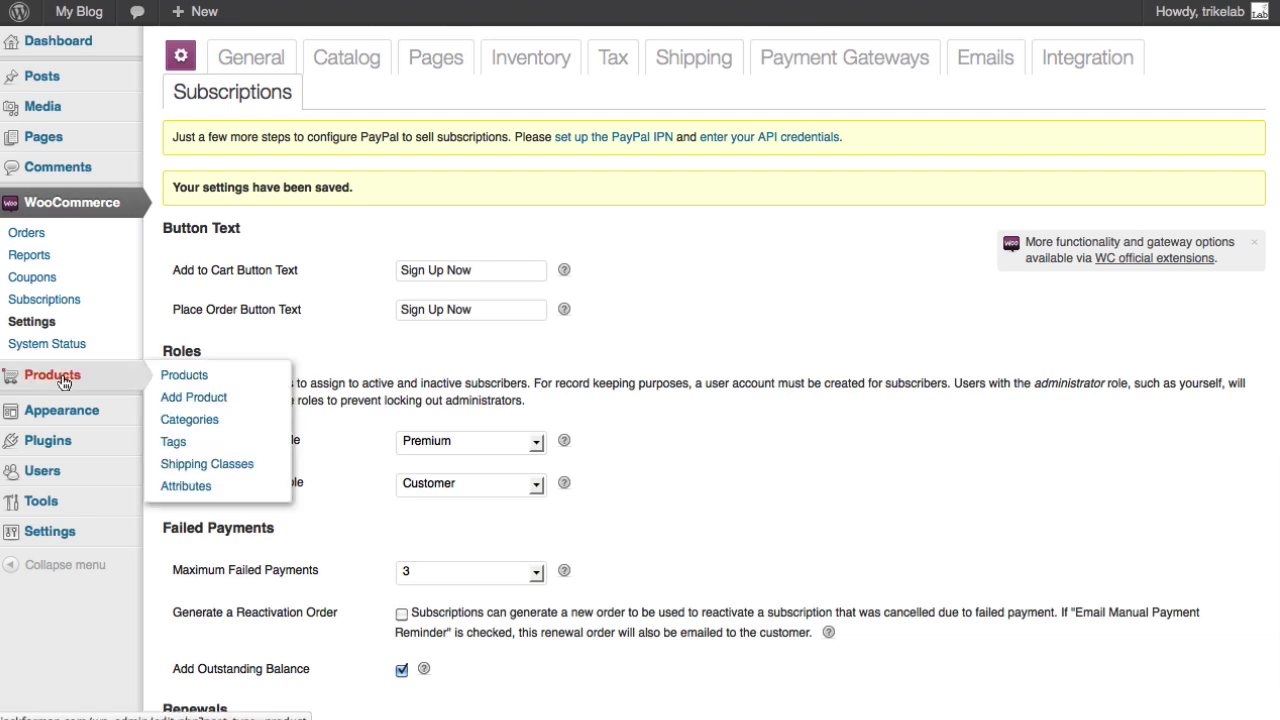
left_click(205, 375)
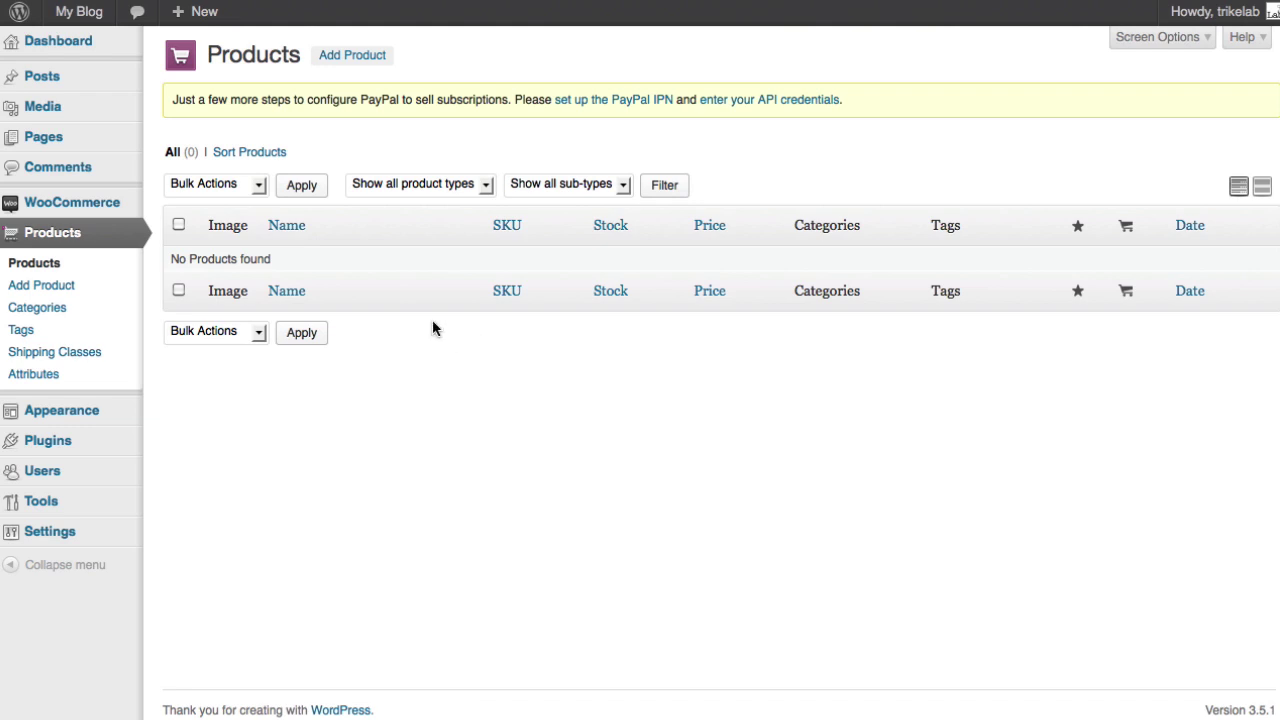
mouse_move(82, 202)
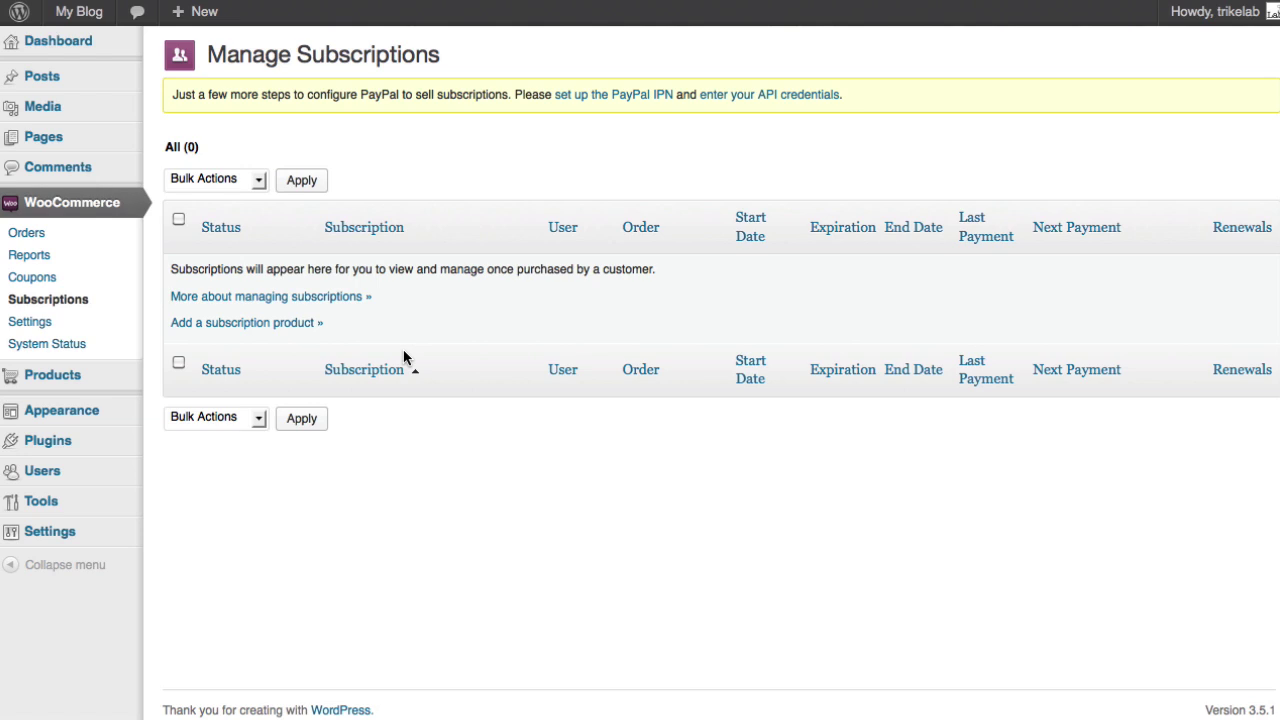
left_click(258, 326)
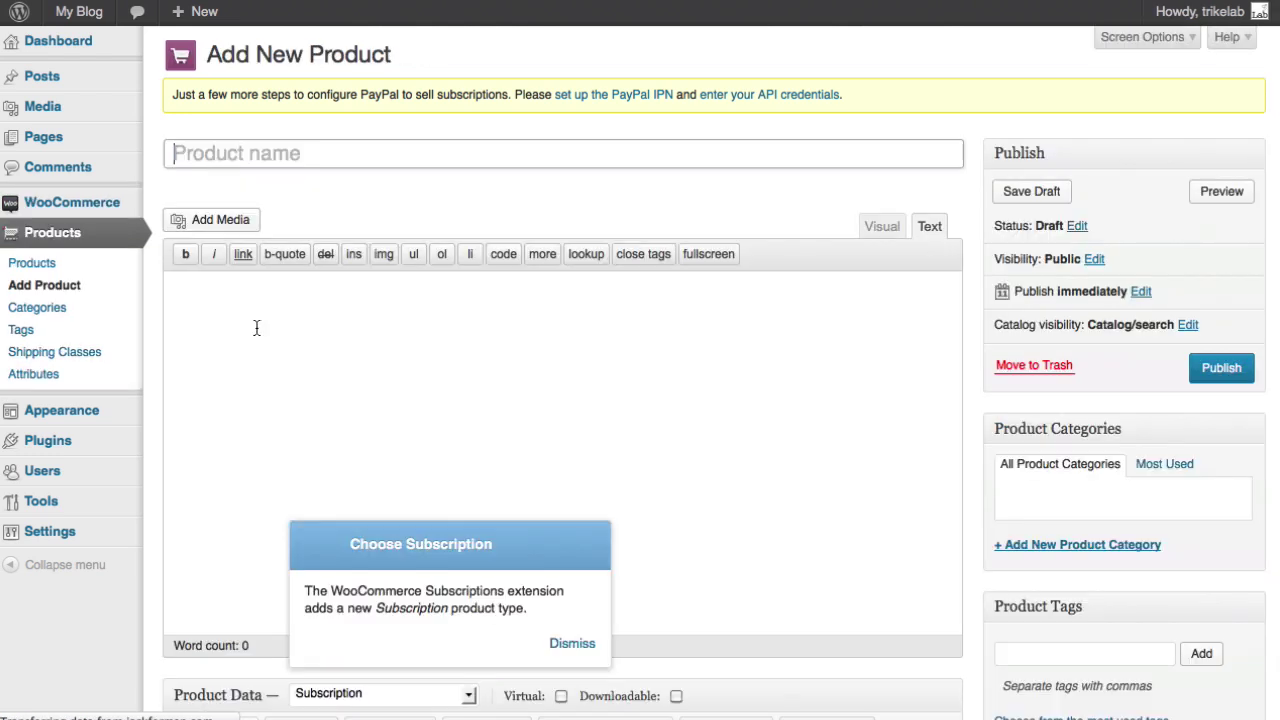
left_click(568, 644)
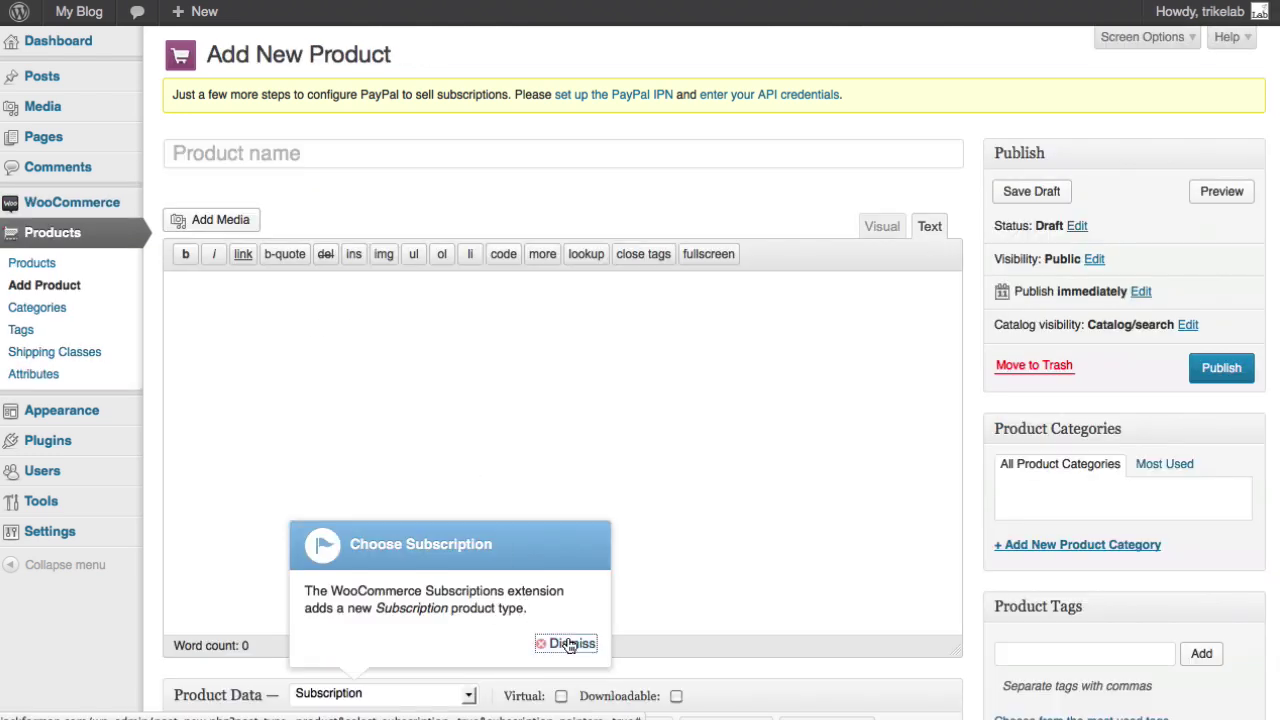
scroll(495, 470, "down", 5)
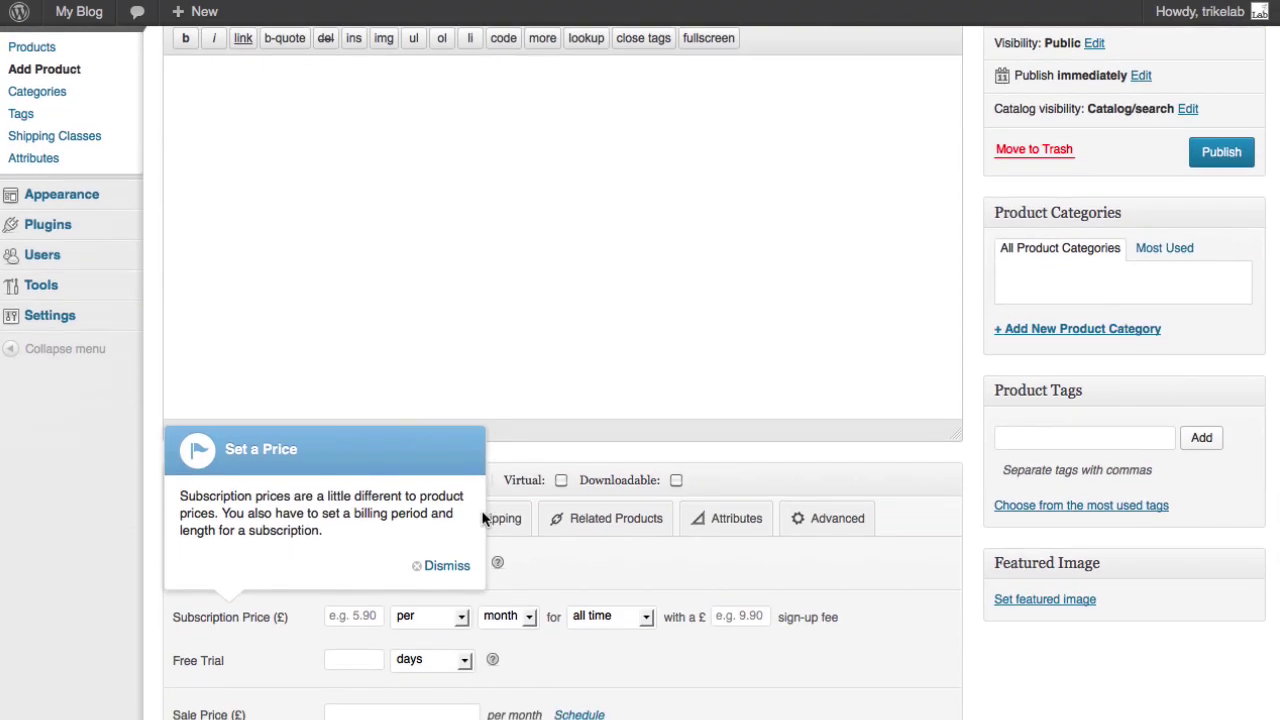
left_click(447, 566)
scroll(500, 500, "up", 5)
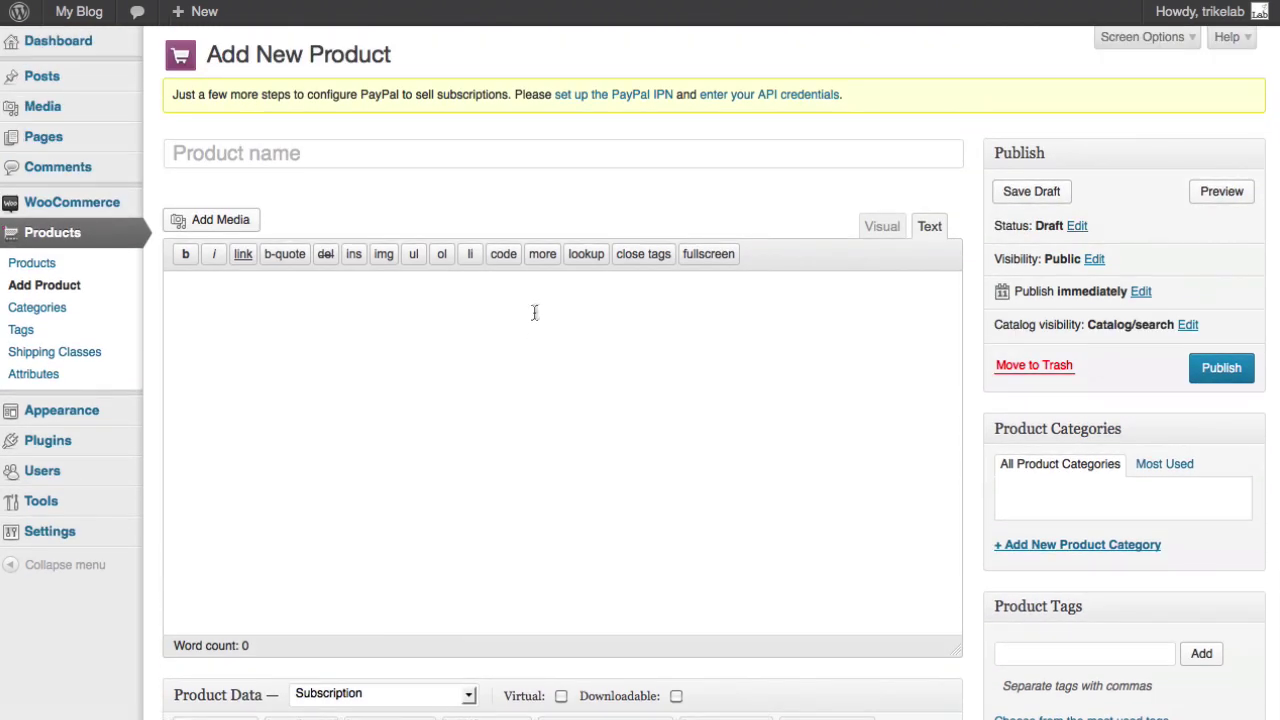
Name the new product "One Month Subscription"
left_click(288, 152)
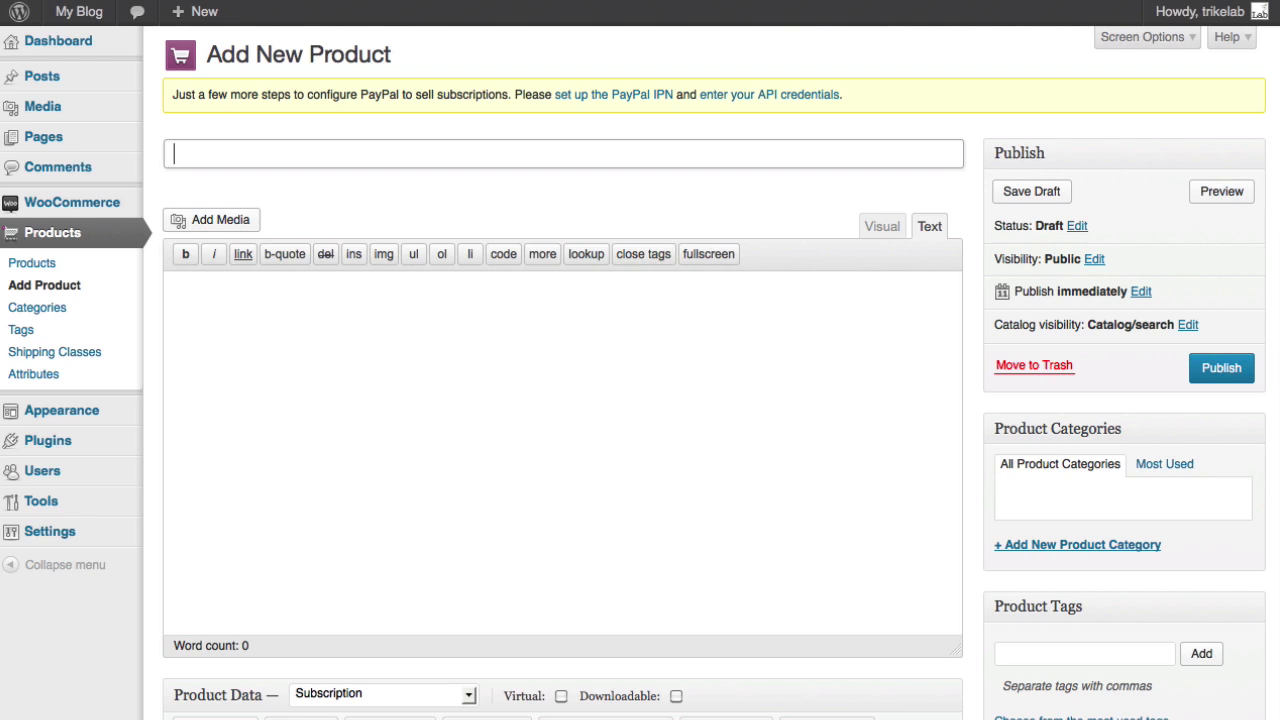
type("One Month Subscr")
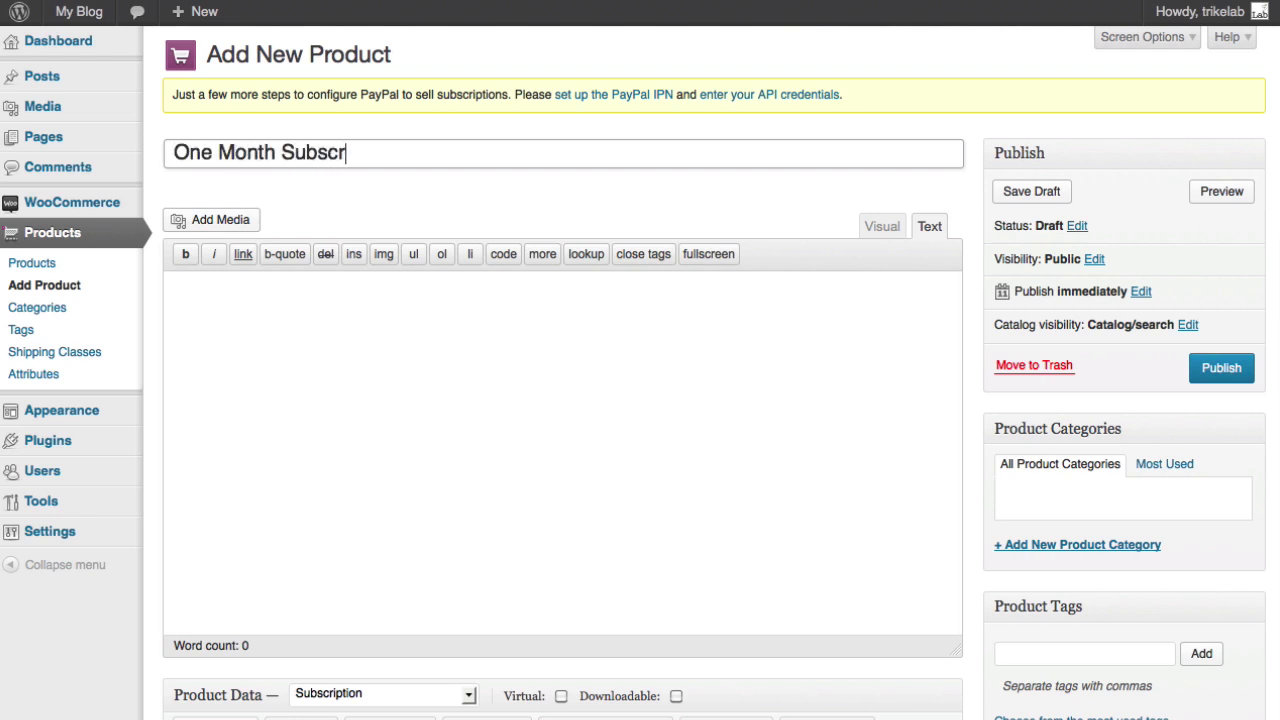
type("iption Product")
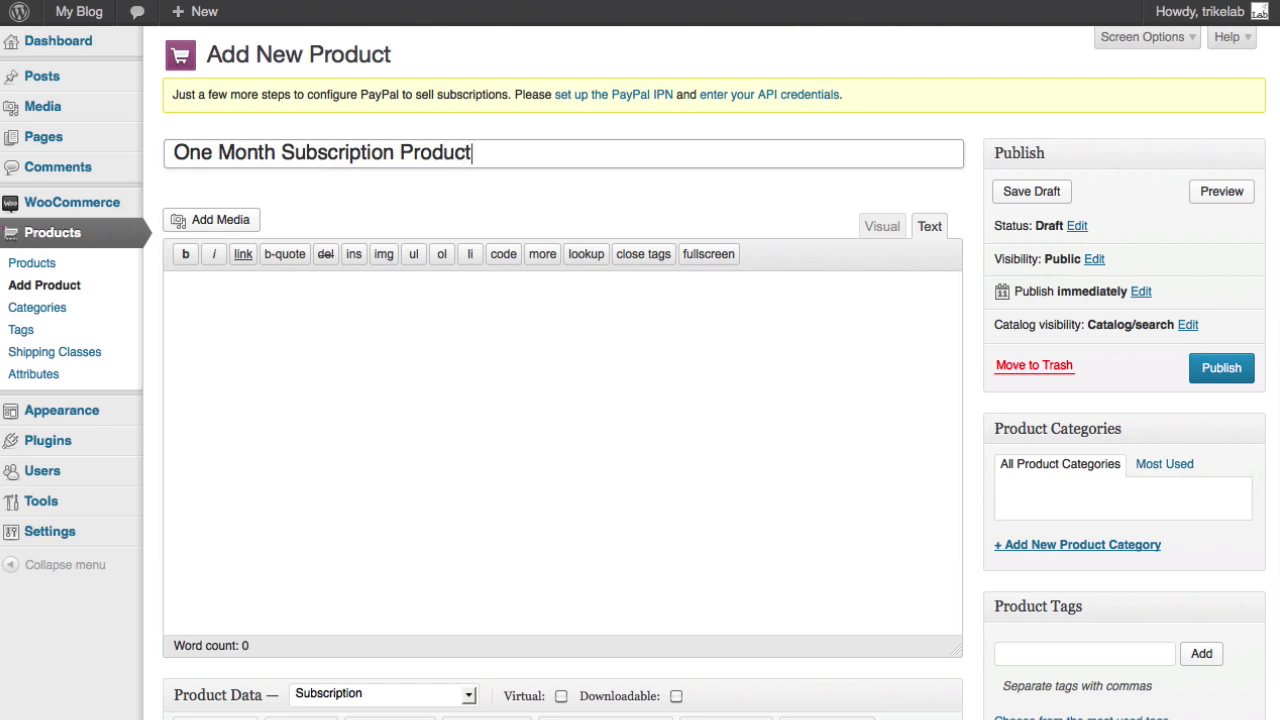
key("BackSpace")
key("BackSpace")
key("BackSpace")
key("BackSpace")
key("BackSpace")
key("BackSpace")
key("BackSpace")
key("BackSpace")
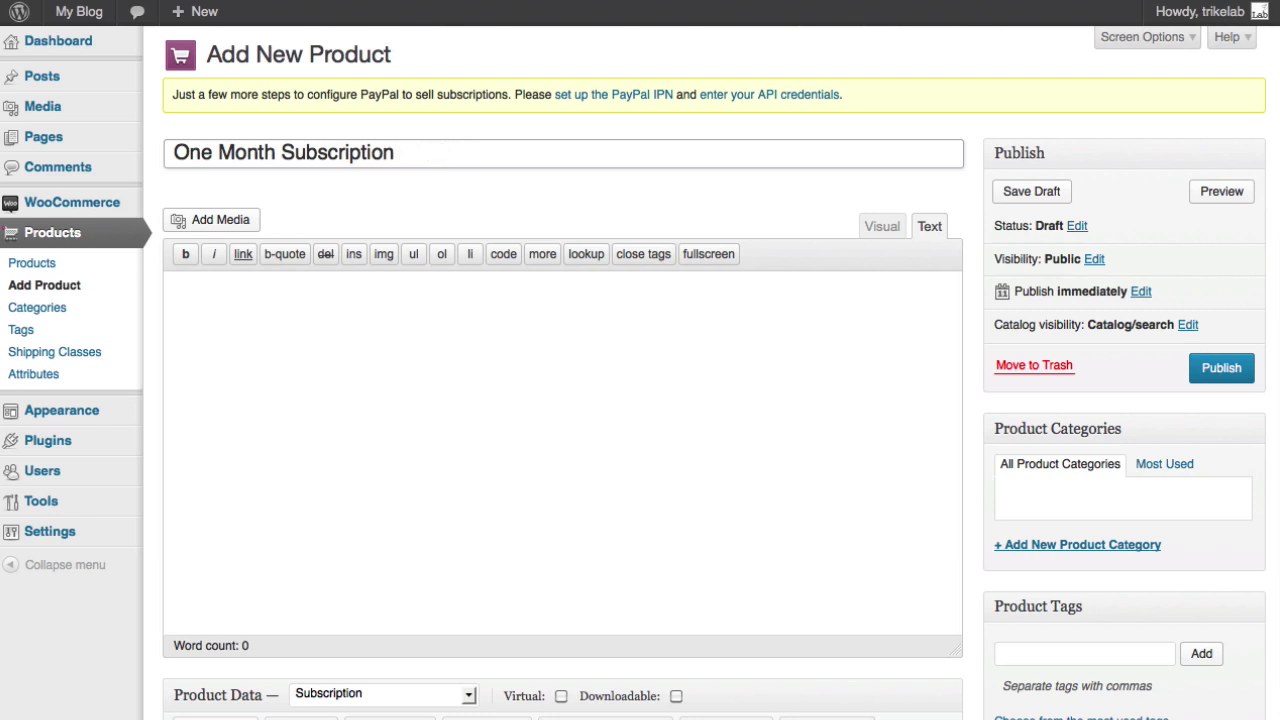
Enter the product description "This is premium access for one month."
left_click(630, 292)
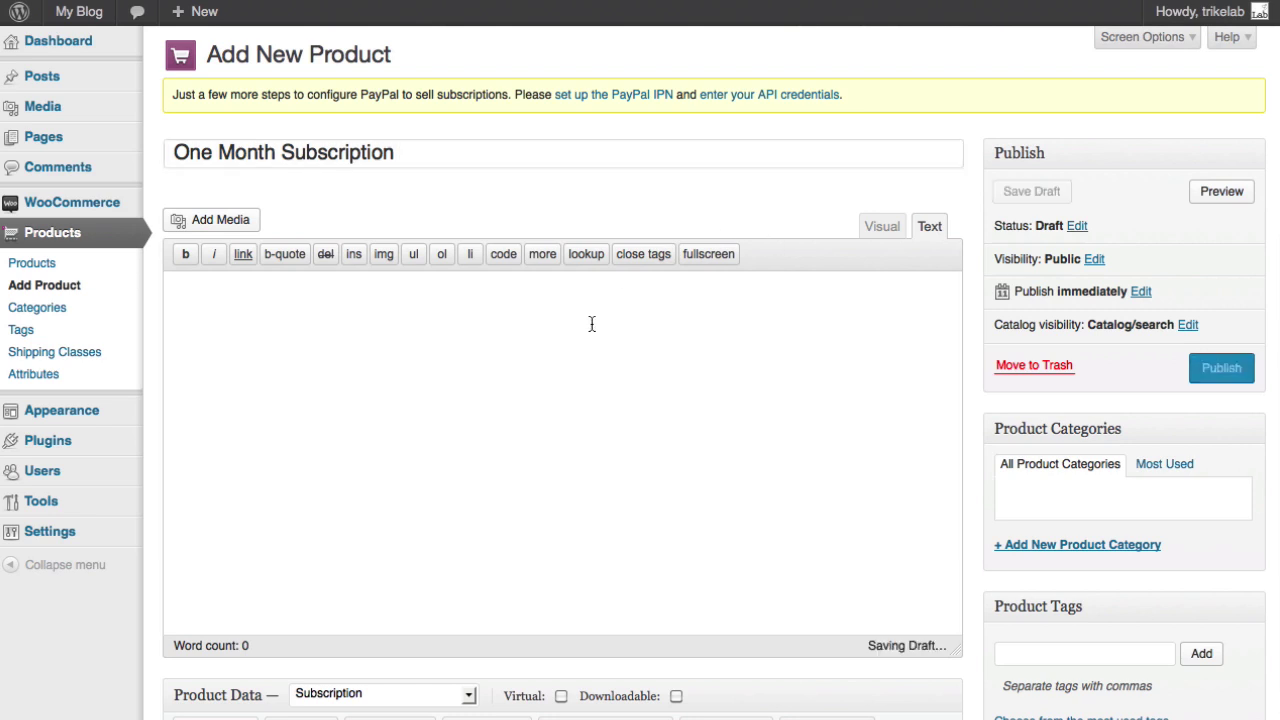
type("This is")
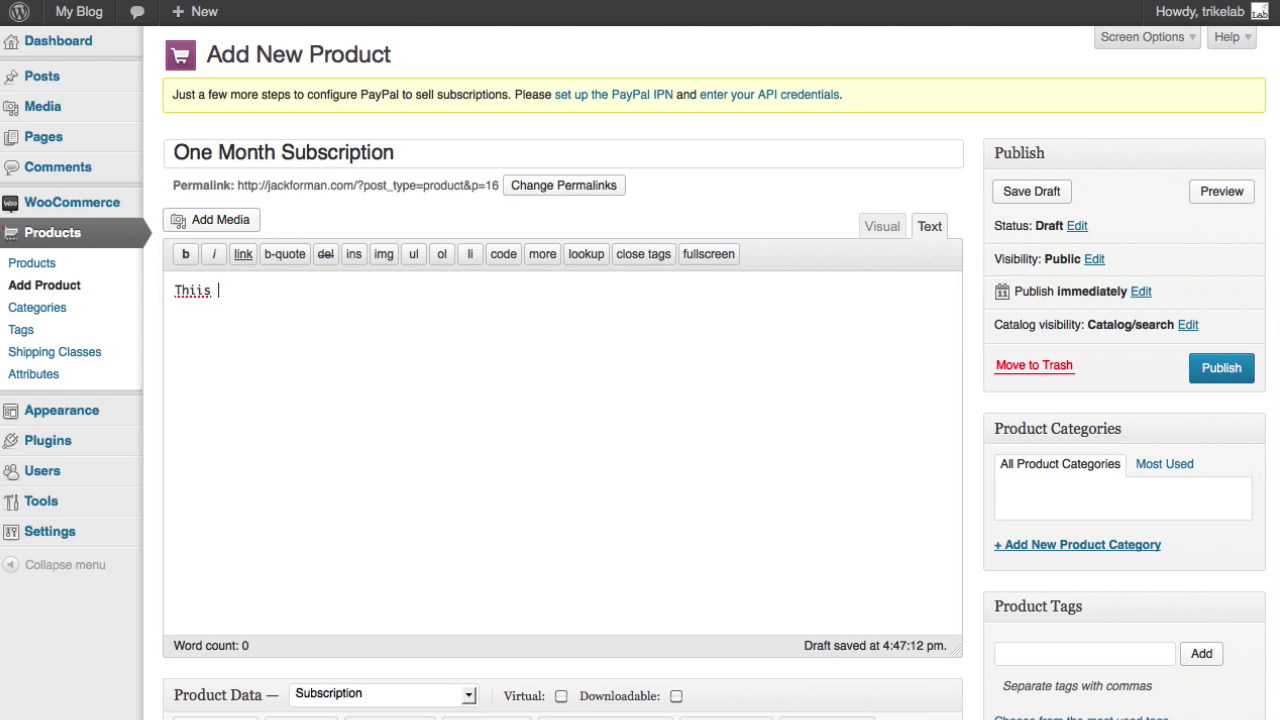
key("BackSpace")
key("BackSpace")
key("BackSpace")
type("s is premium ac")
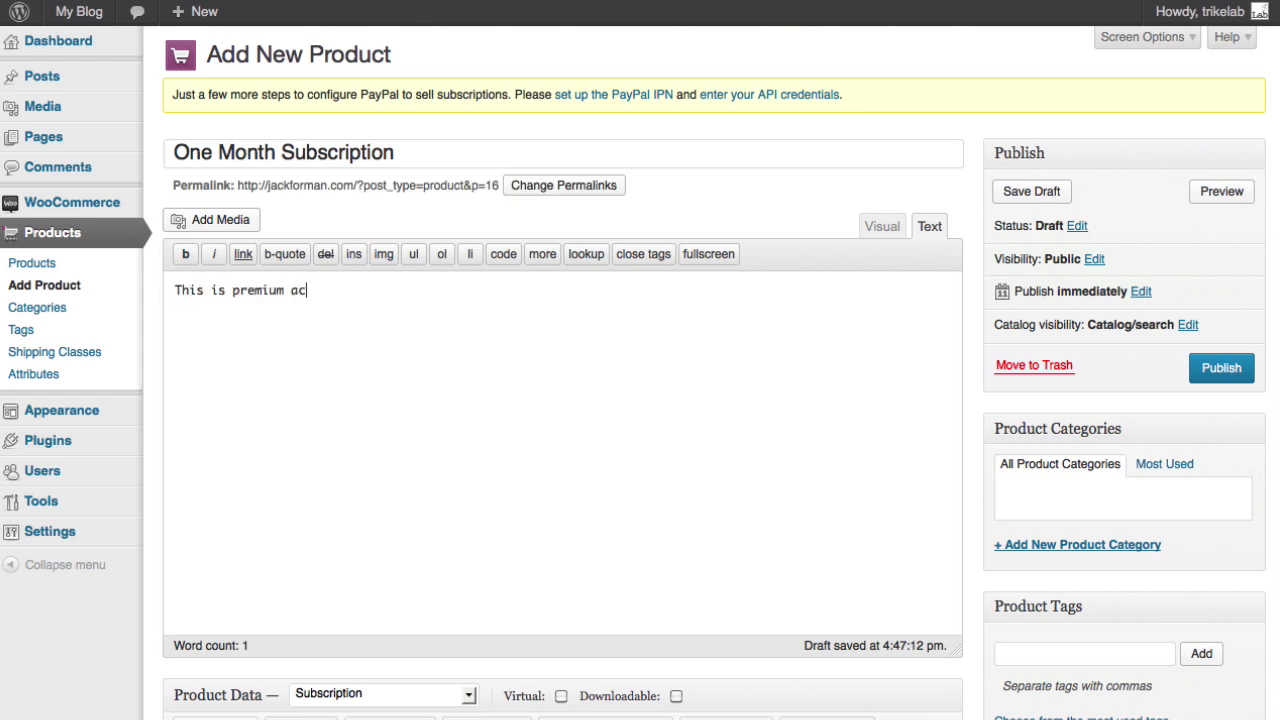
type("cess for one mon")
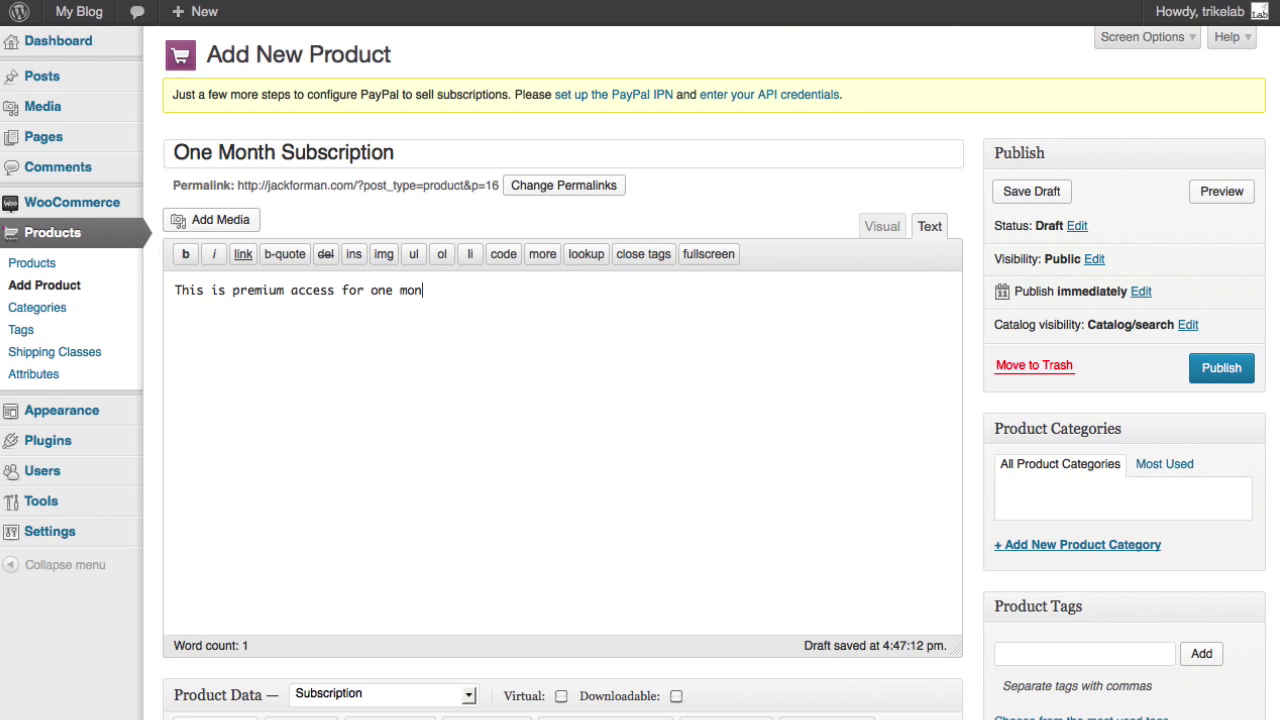
type("th.")
Keep Subscription as the product type and mark the product as virtual
scroll(1110, 462, "down", 3)
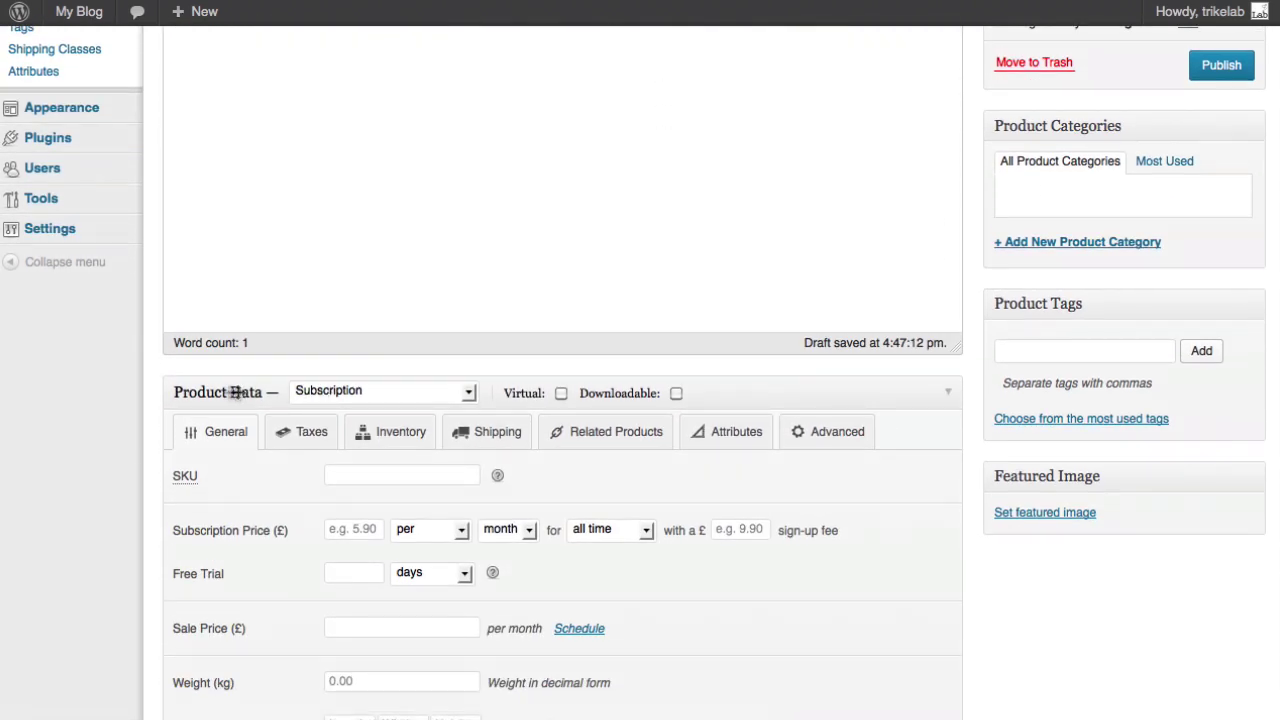
left_click(331, 394)
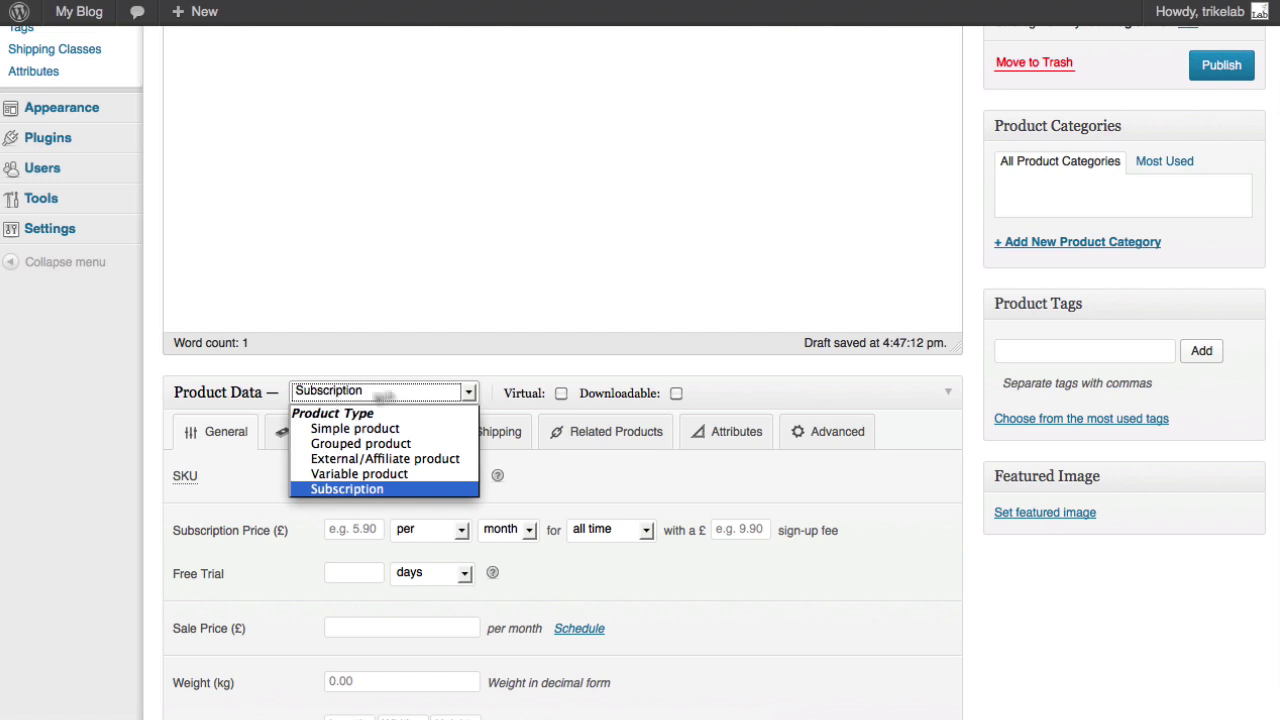
left_click(416, 389)
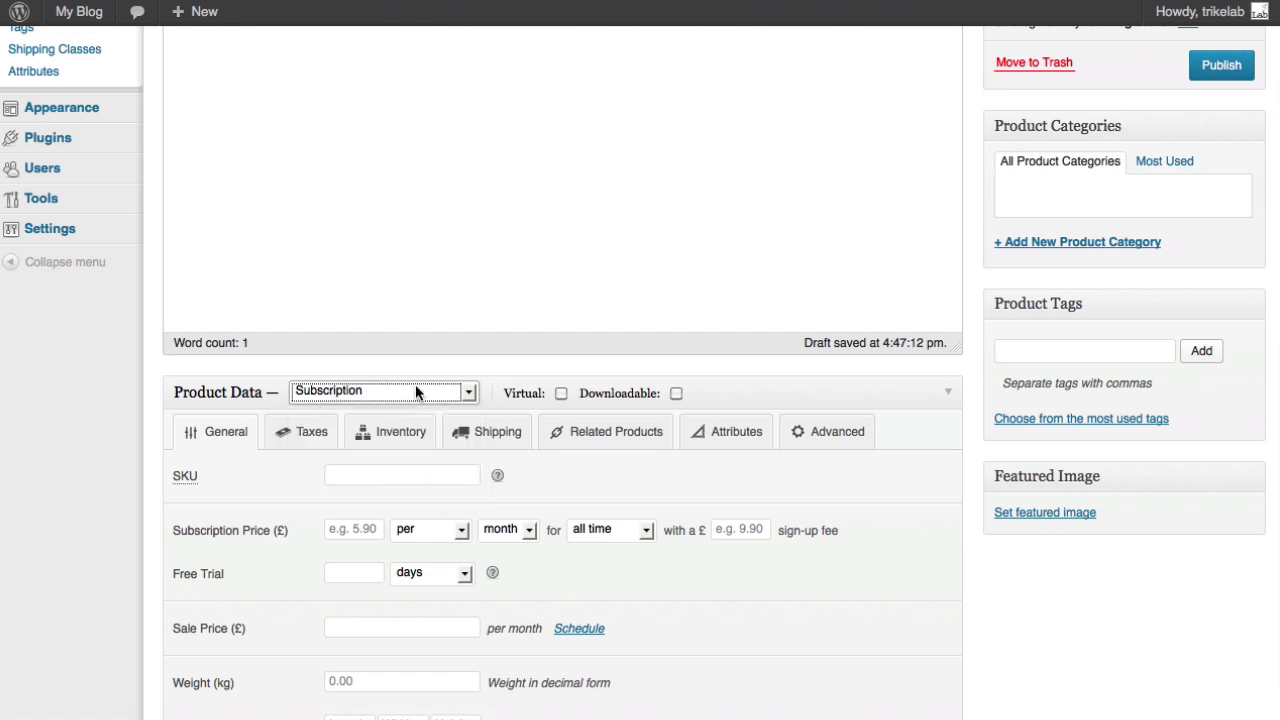
left_click(561, 394)
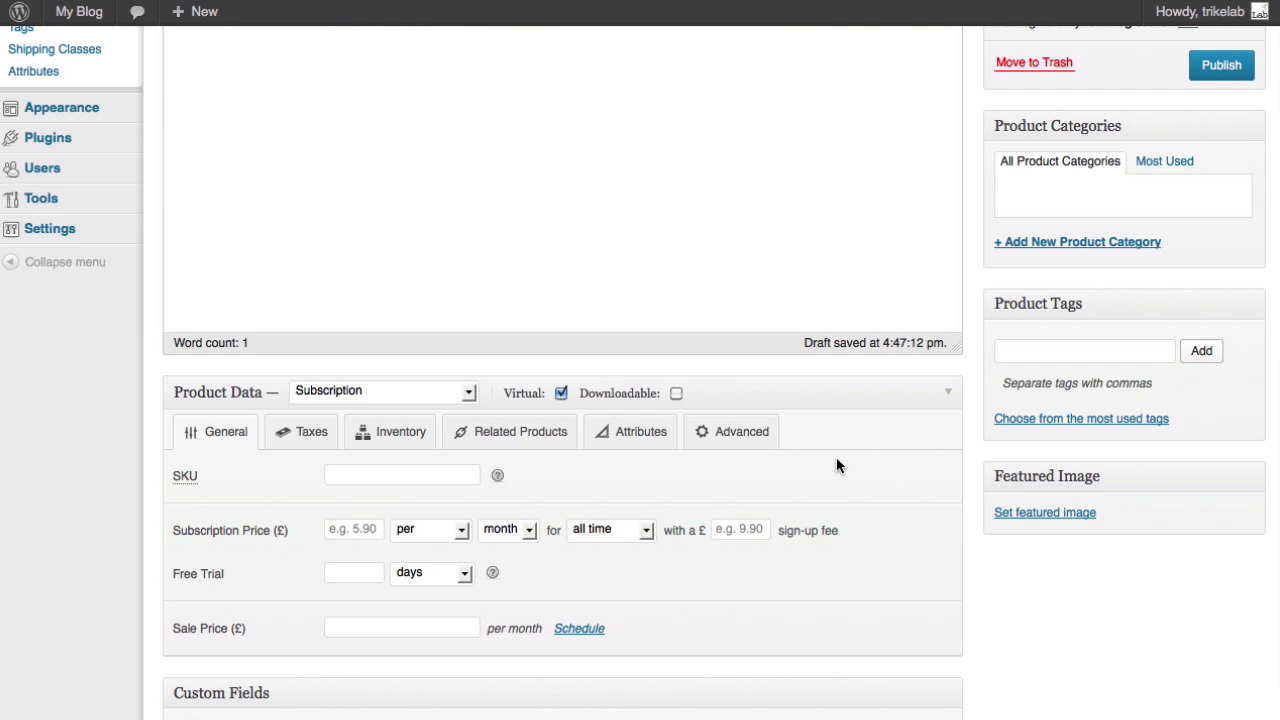
Set the subscription price to £10.00 and keep the billing period at per month
scroll(836, 465, "down", 3)
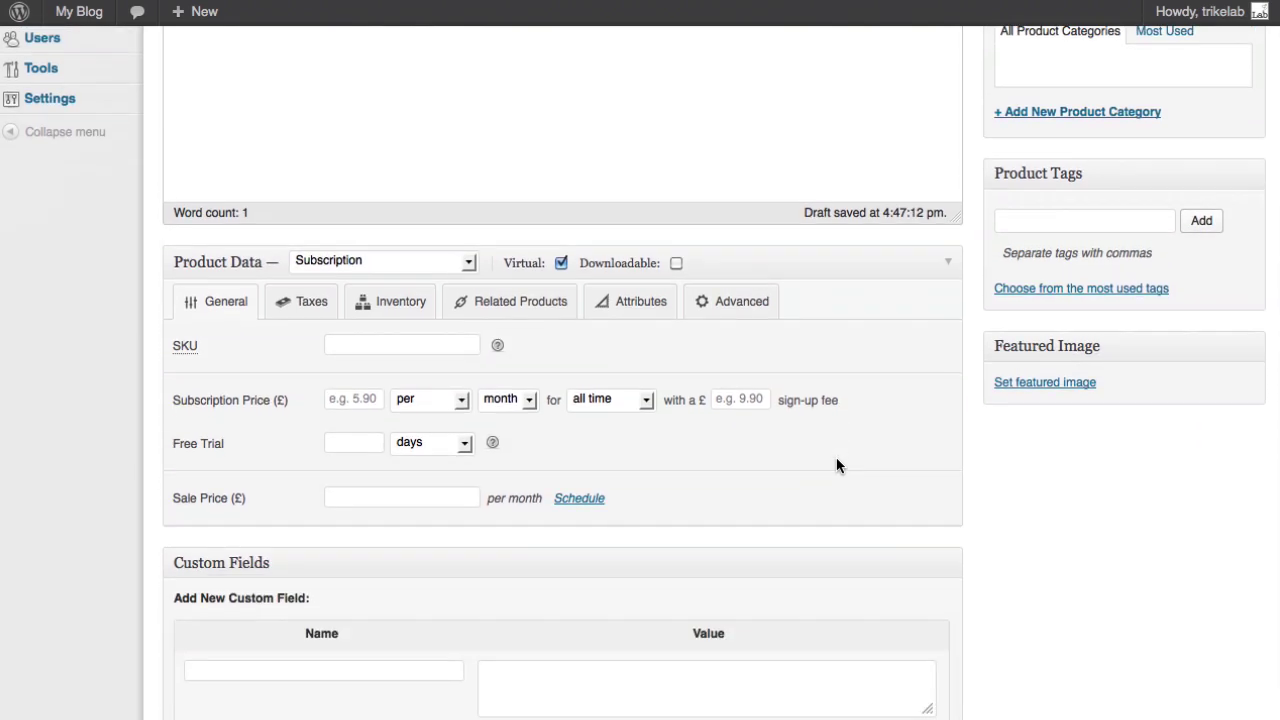
left_click(365, 403)
type("10.0")
left_click(500, 402)
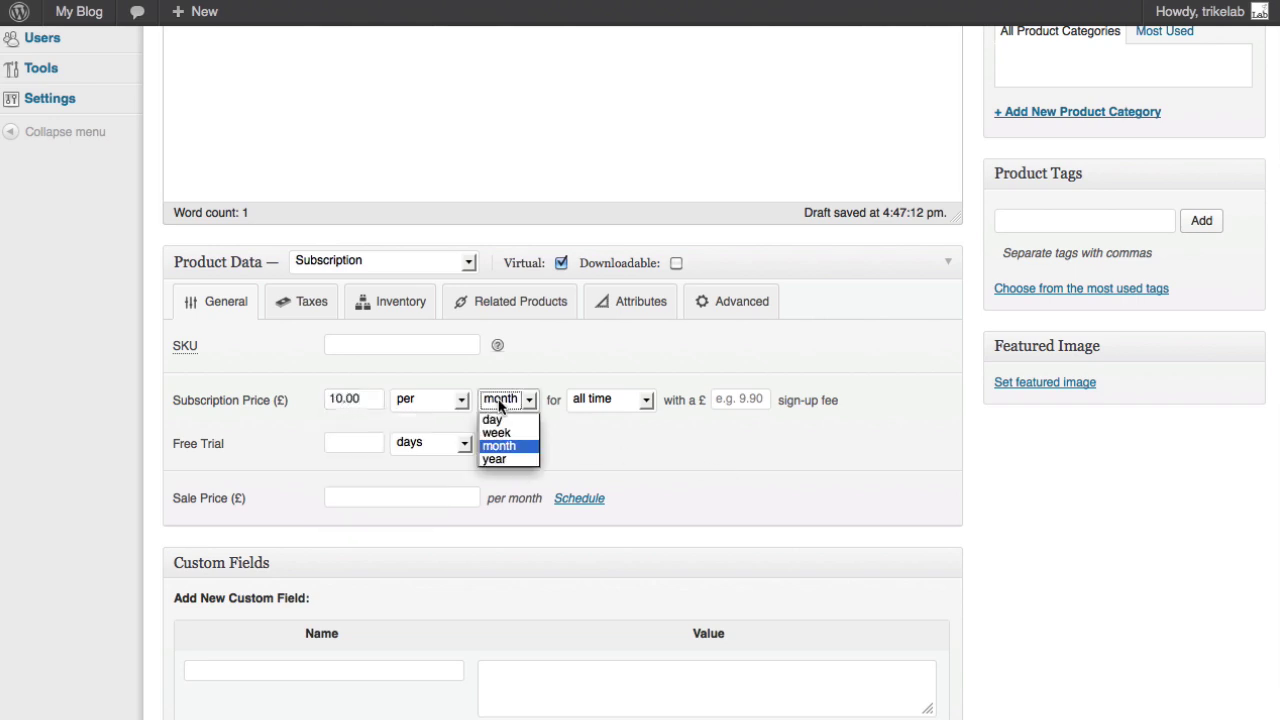
left_click(652, 440)
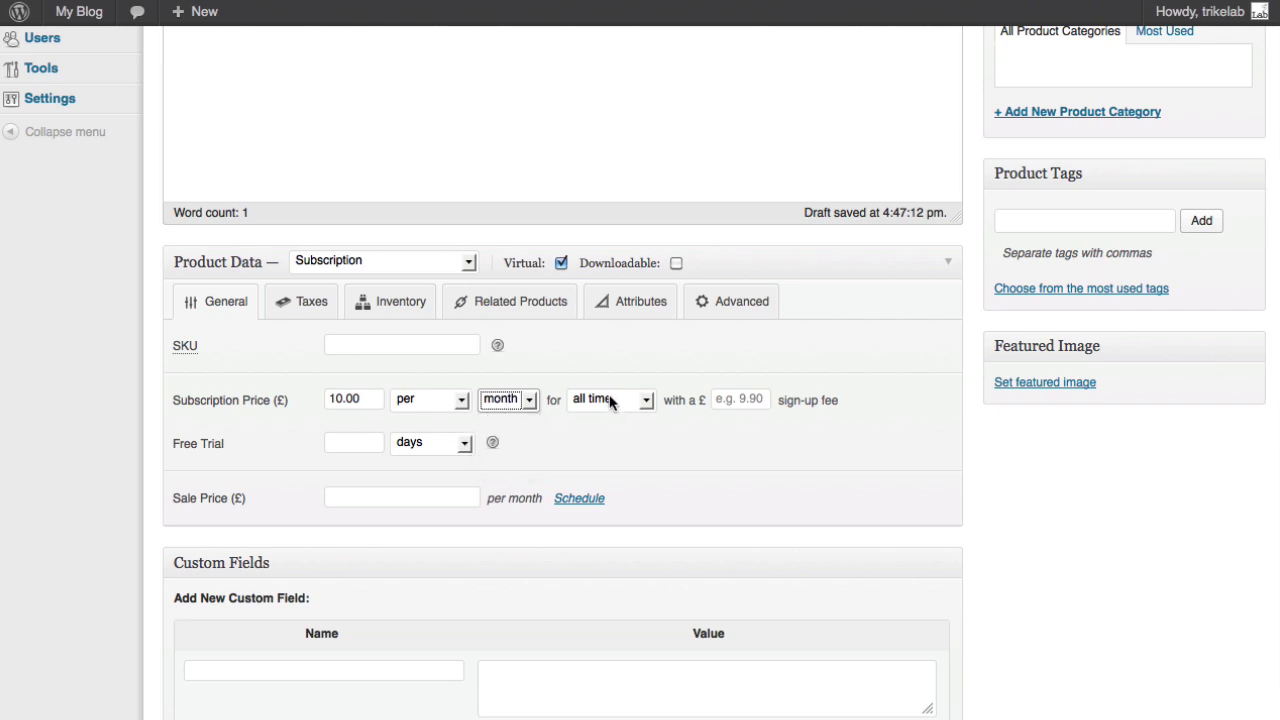
Try a subscription length of 1 month and return it to all time
left_click(609, 401)
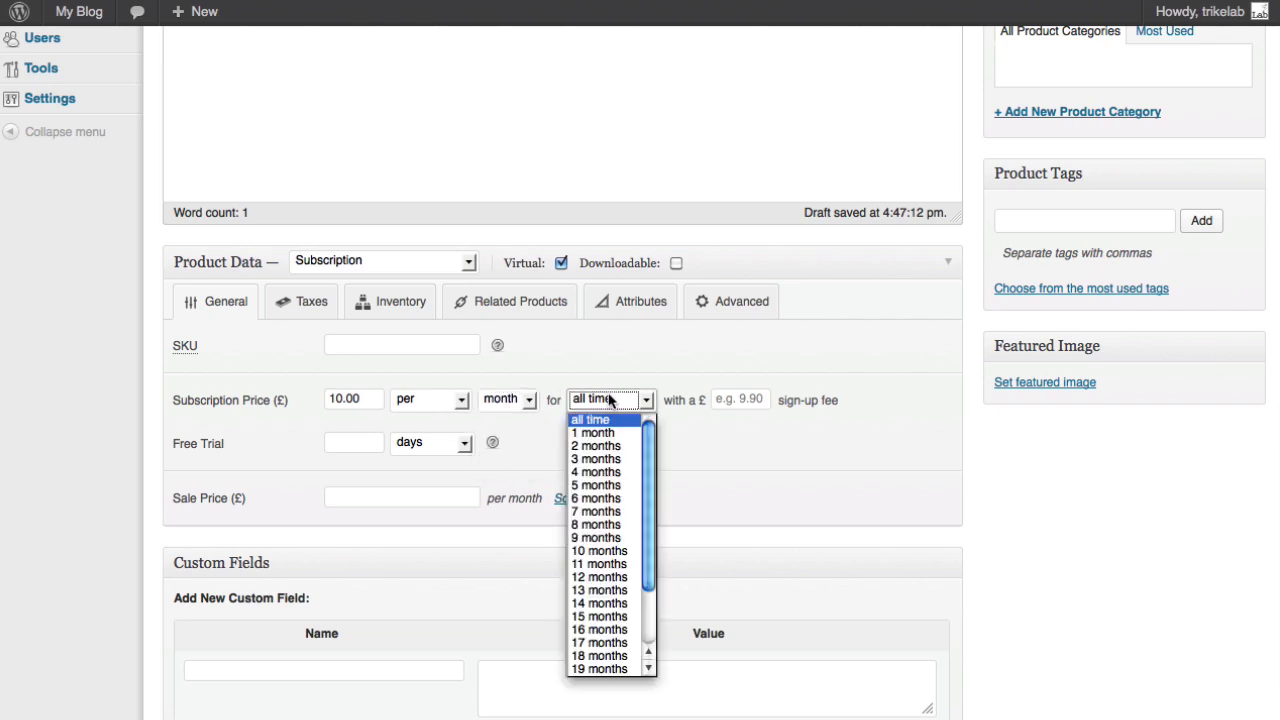
left_click(610, 432)
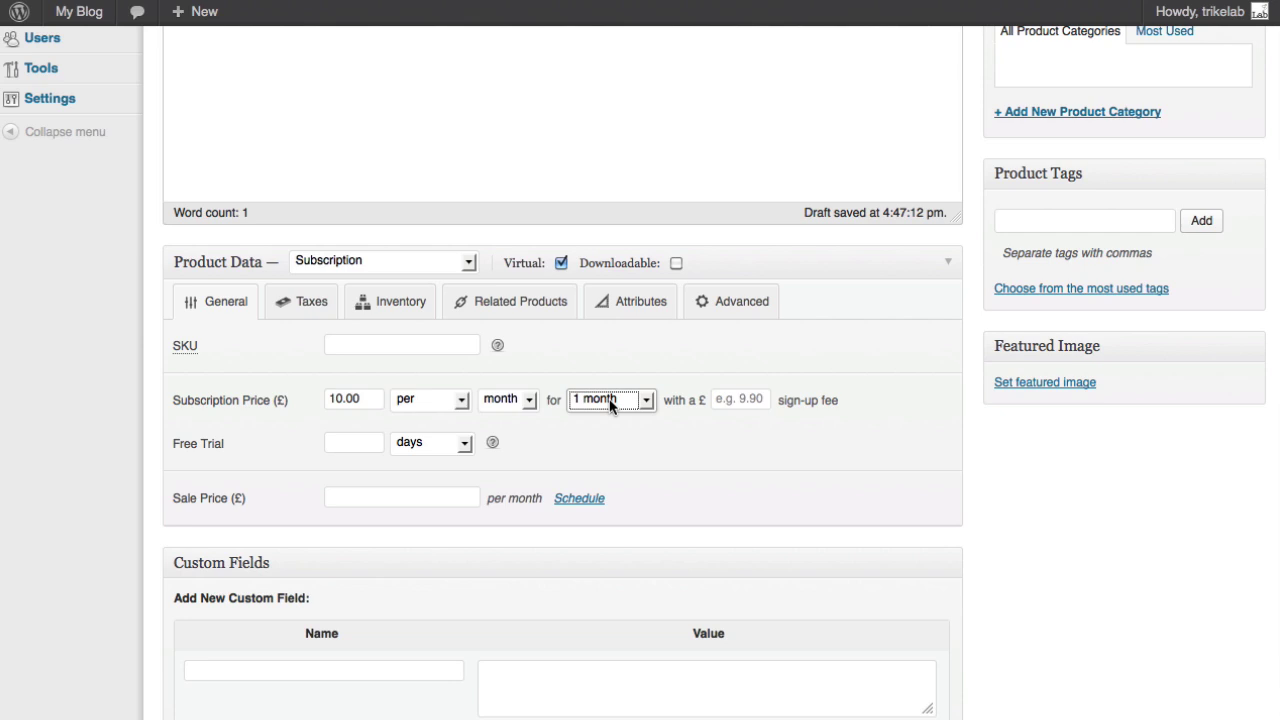
left_click(610, 401)
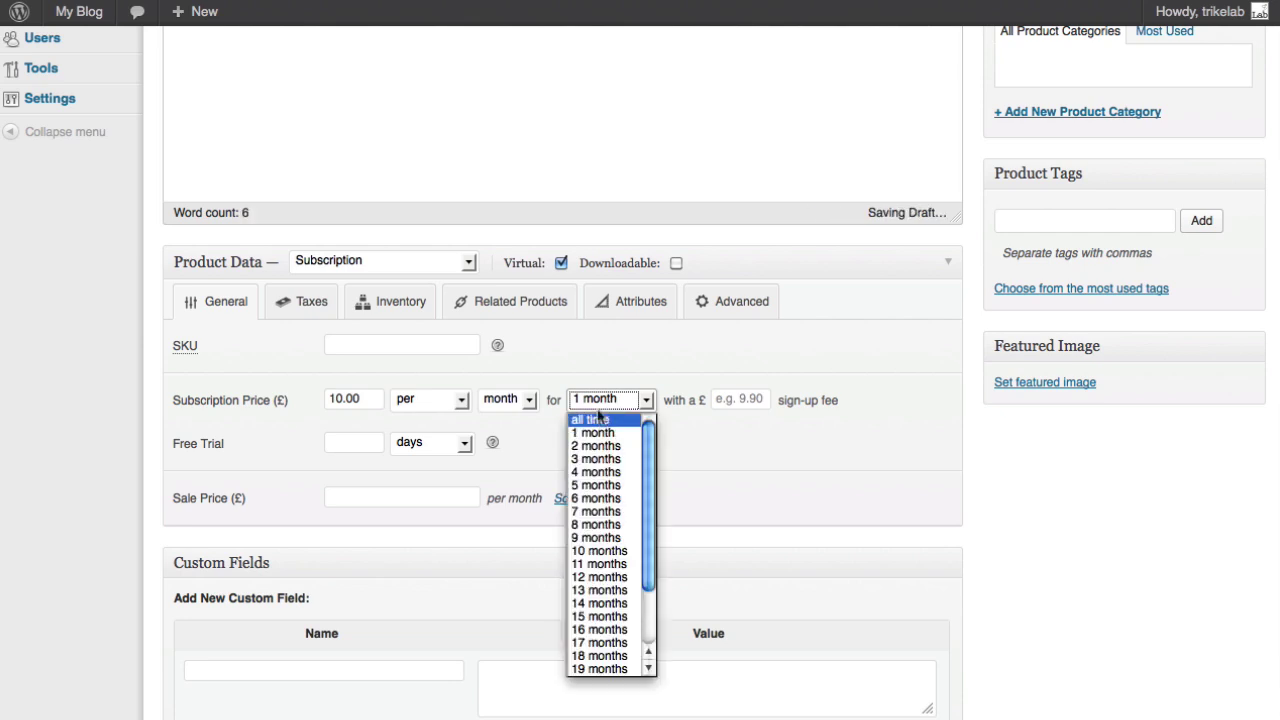
left_click(598, 419)
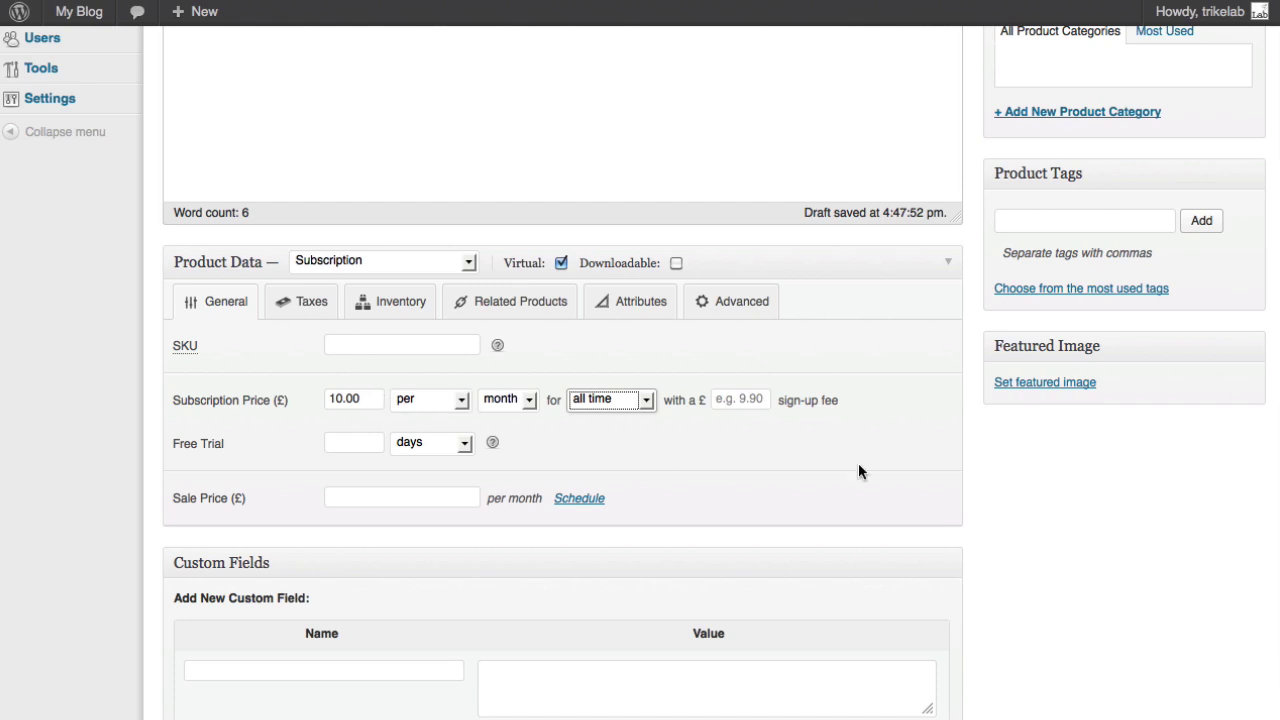
Save the One Month Subscription product as a draft
scroll(858, 472, "up", 5)
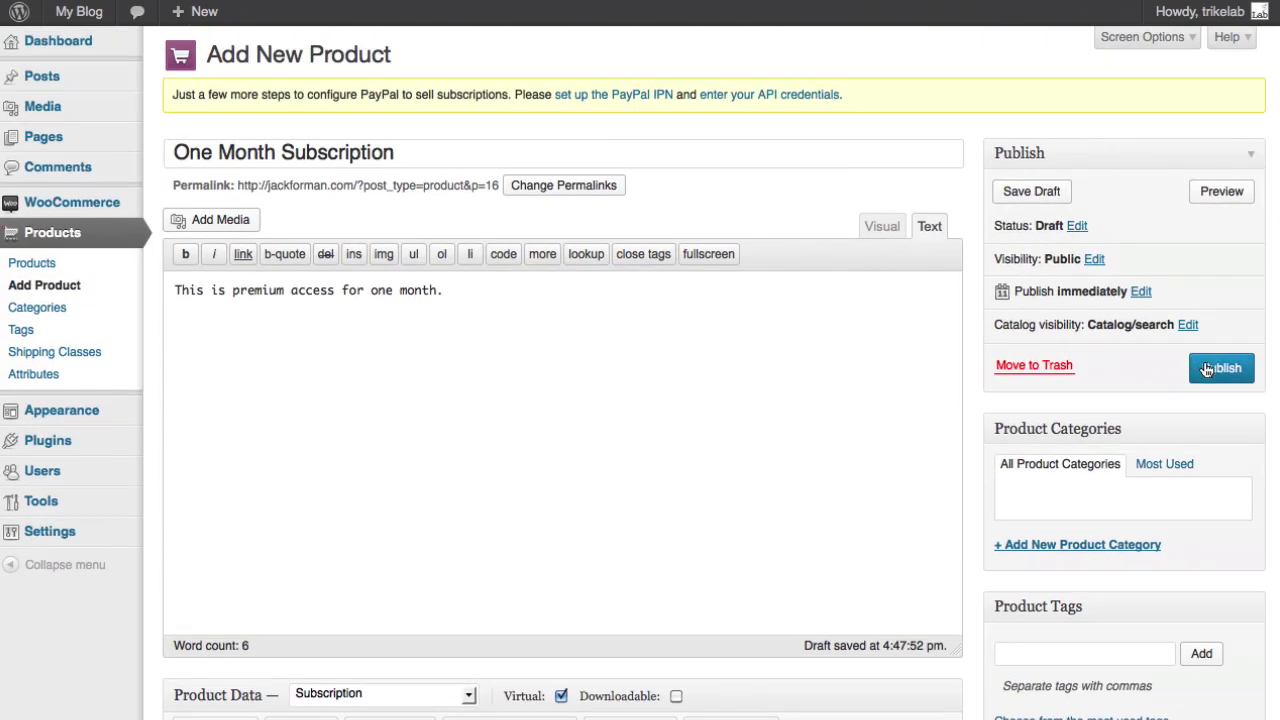
left_click(1044, 192)
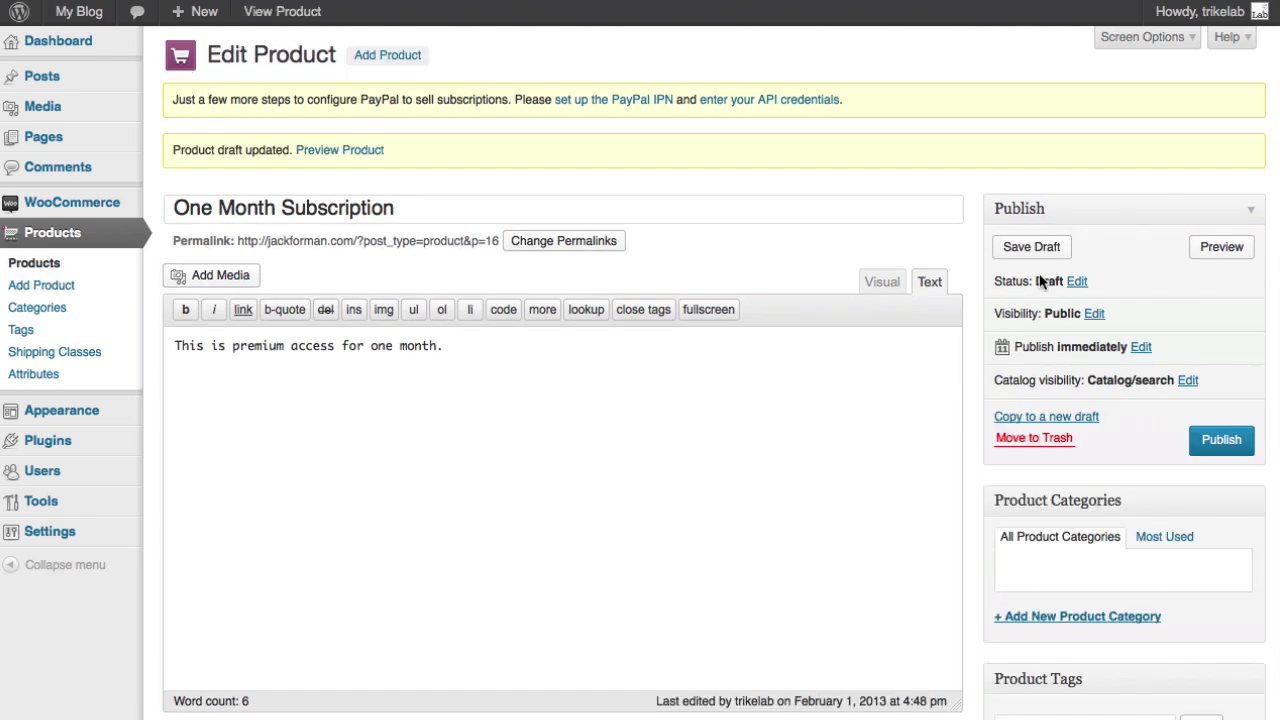
Upload icondy-one-month.png as the product's featured image and publish the product
scroll(1045, 375, "down", 5)
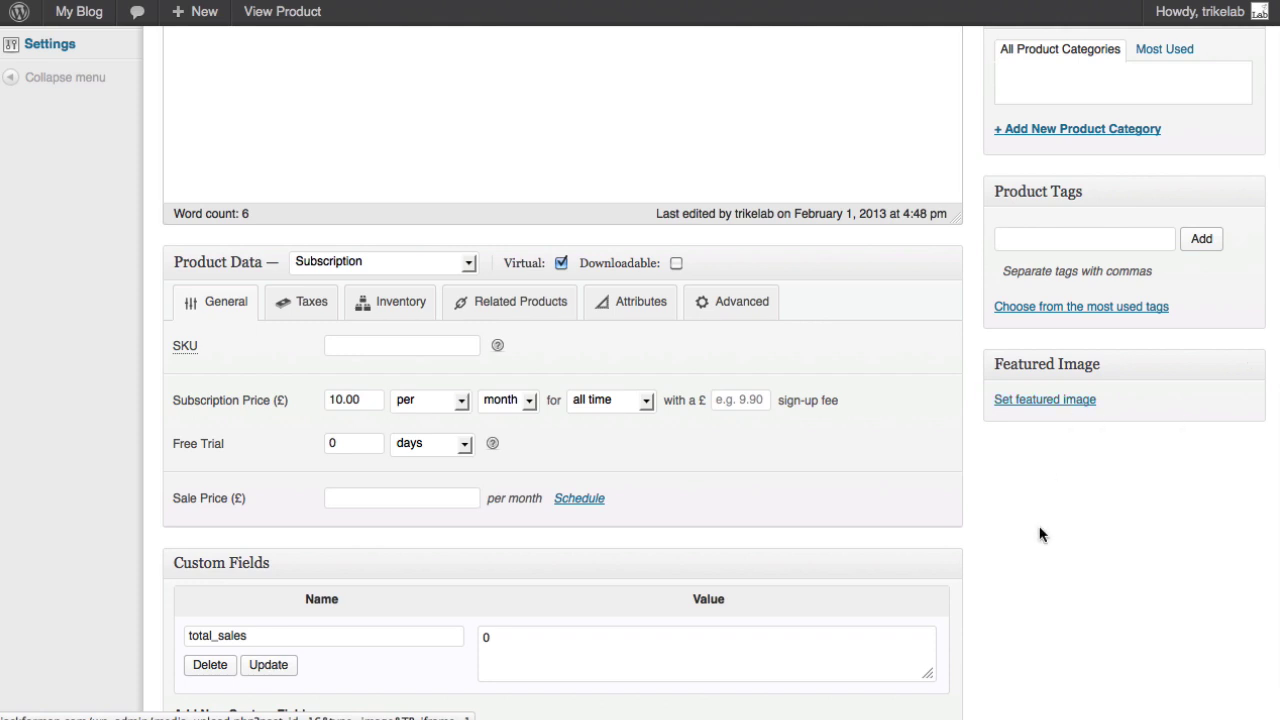
left_click(1049, 403)
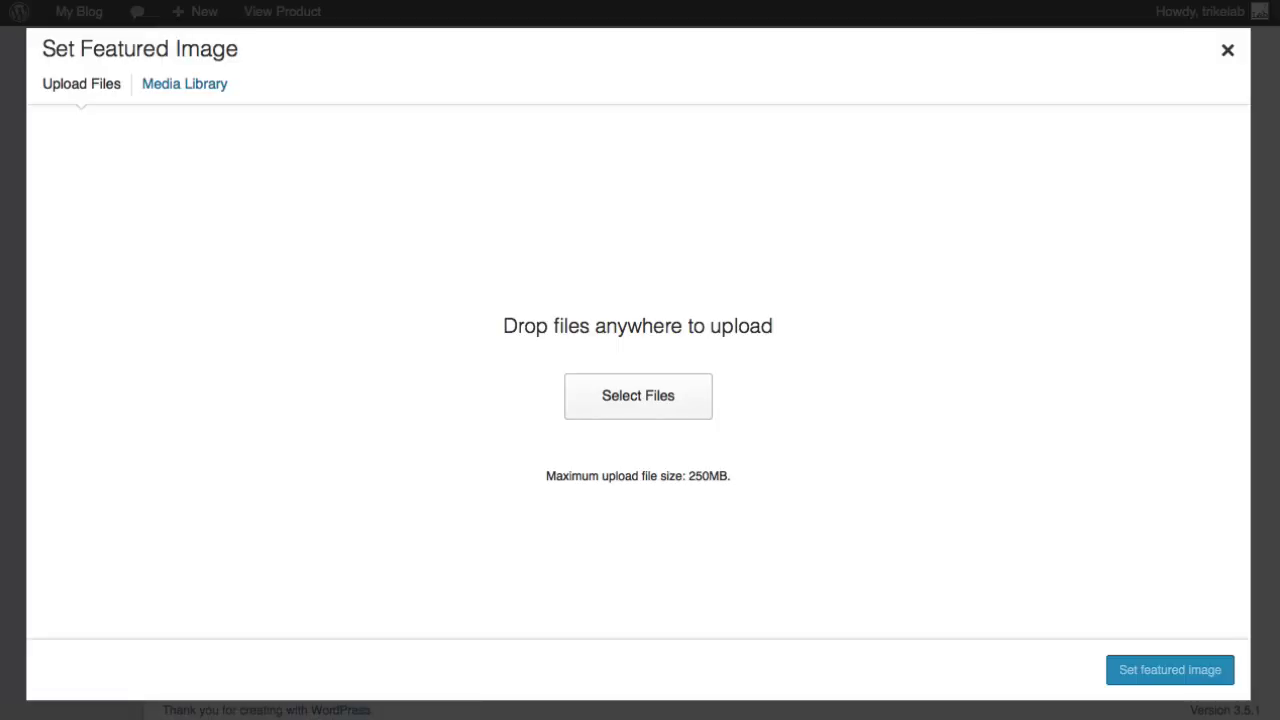
left_click_drag(1279, 225, 751, 226)
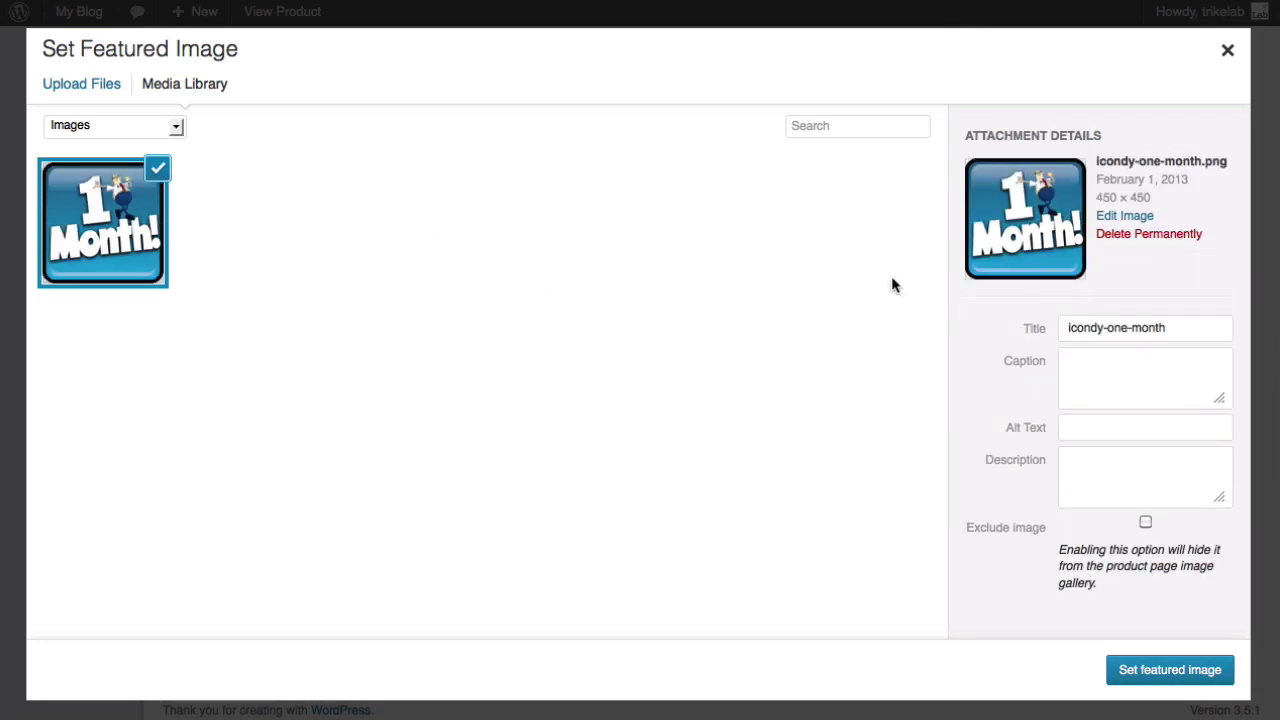
left_click(1170, 670)
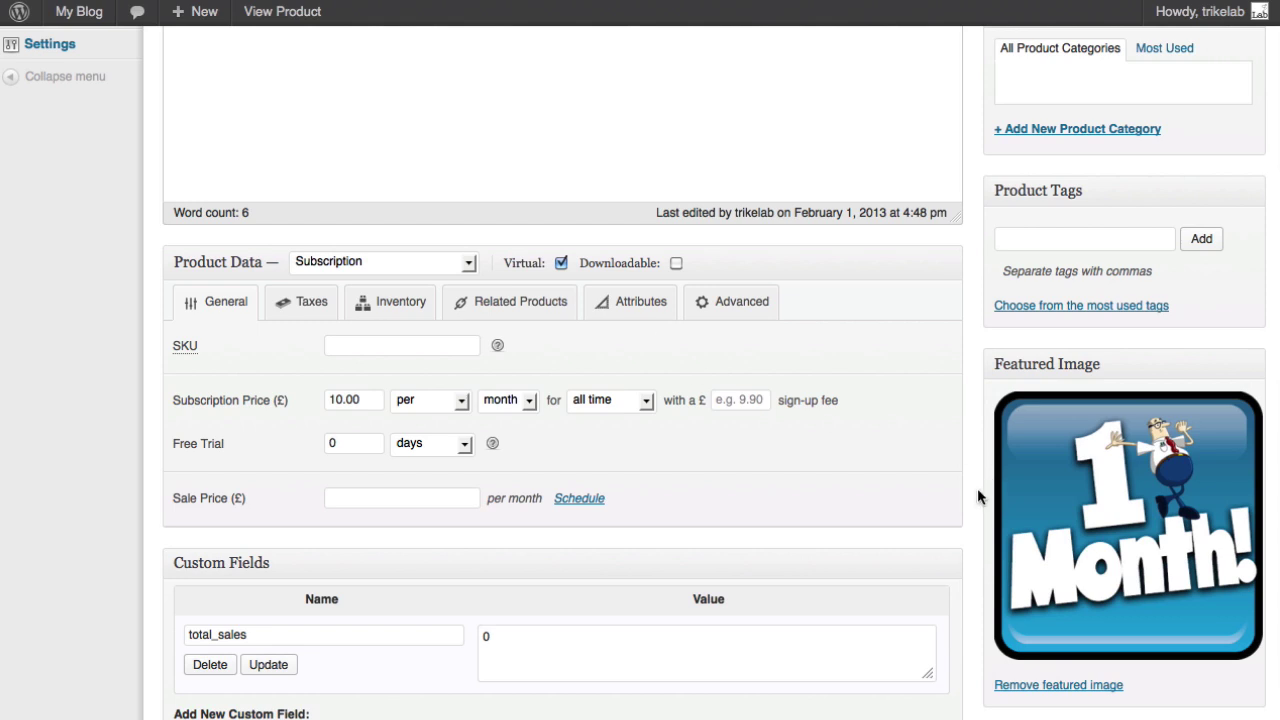
scroll(977, 488, "up", 5)
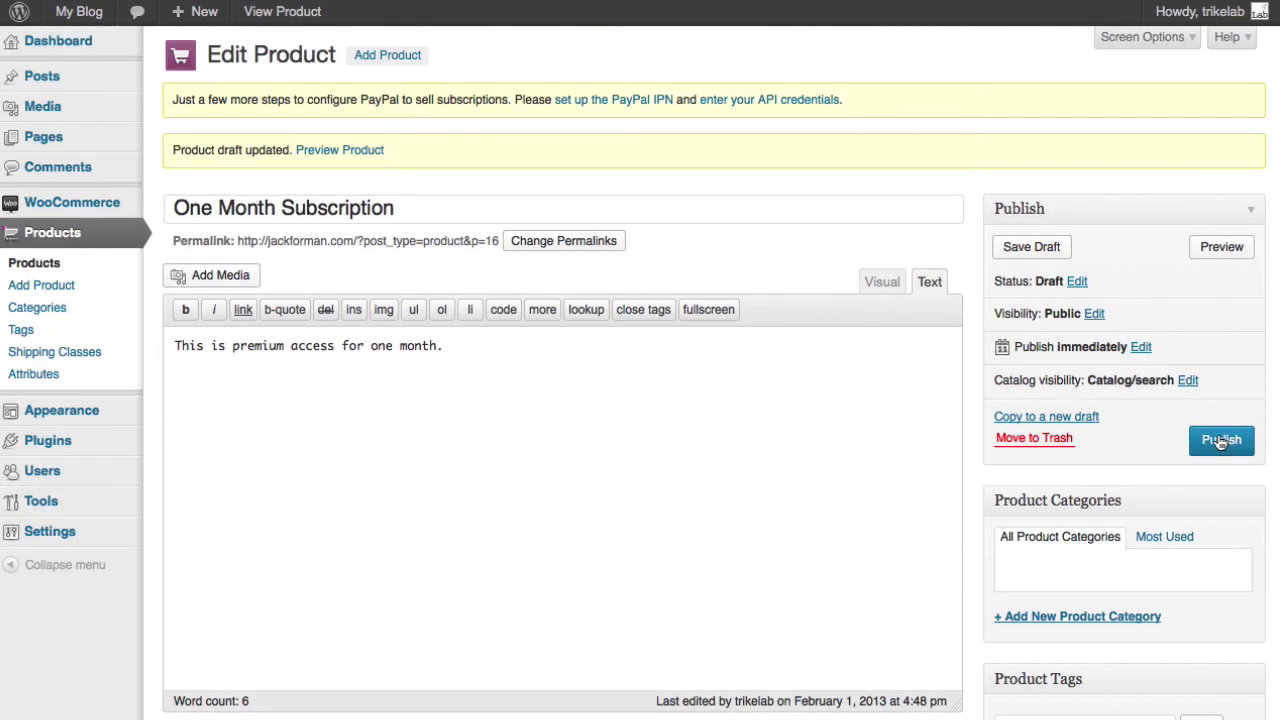
left_click(1218, 440)
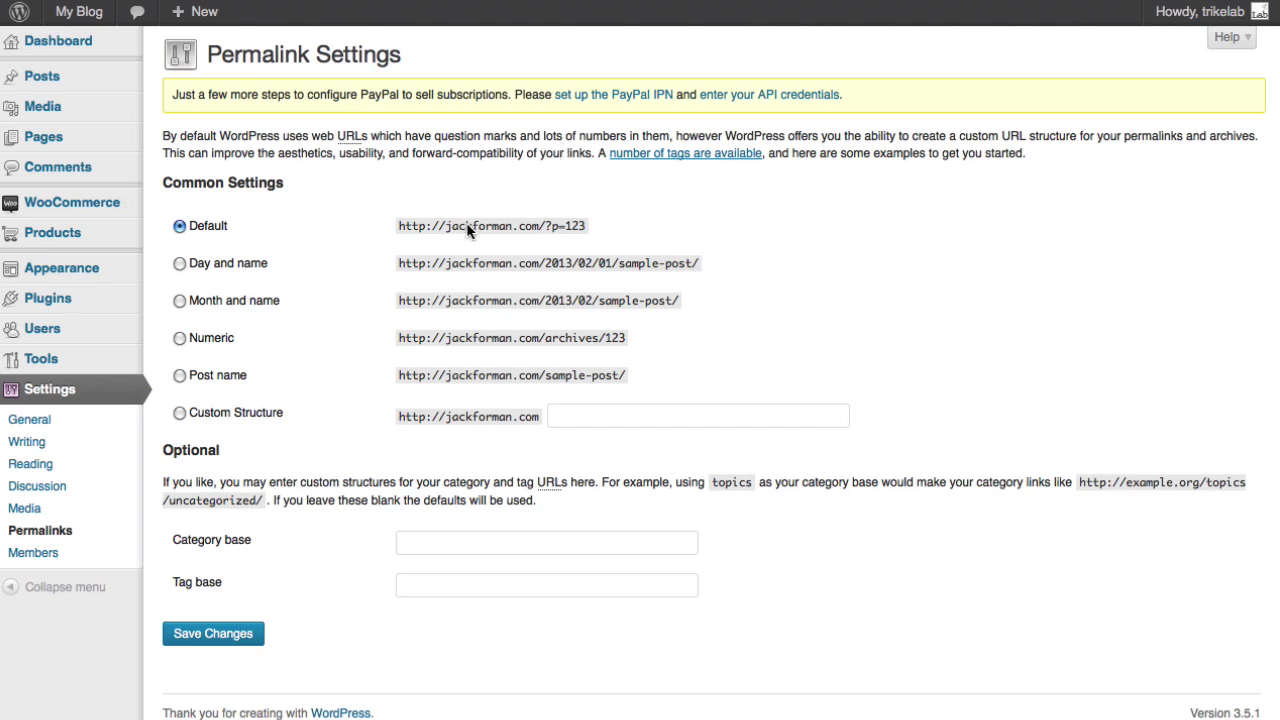
Set the site's permalink structure to Post name and save the changes
left_click(181, 376)
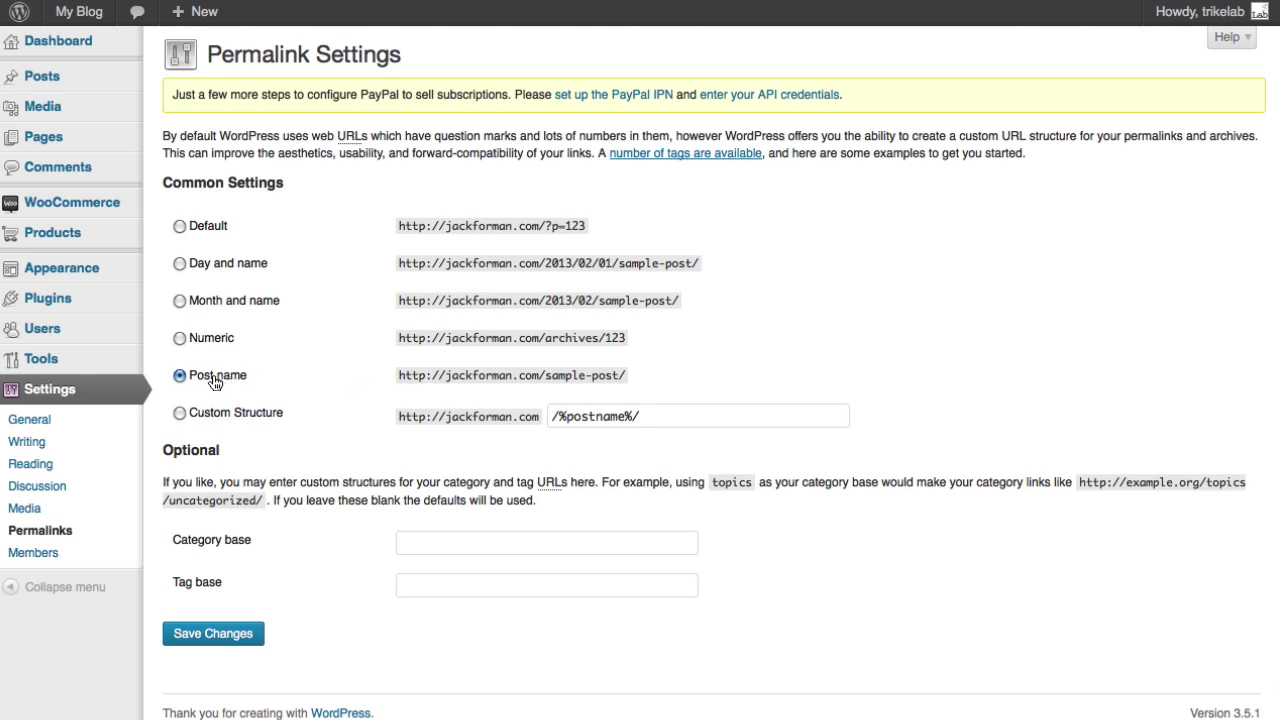
left_click_drag(627, 376, 518, 382)
left_click(705, 365)
left_click(214, 637)
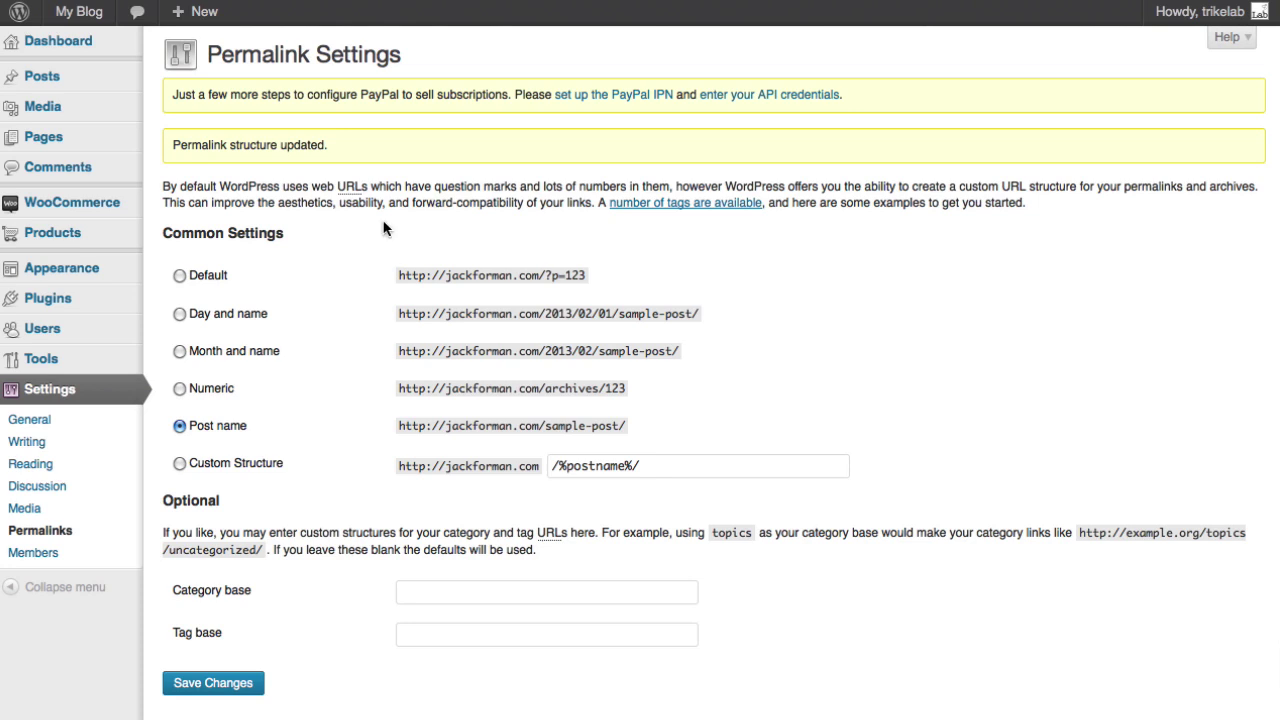
Set the base country/region to United States — Illinois in the general WooCommerce settings
mouse_move(77, 14)
mouse_move(117, 213)
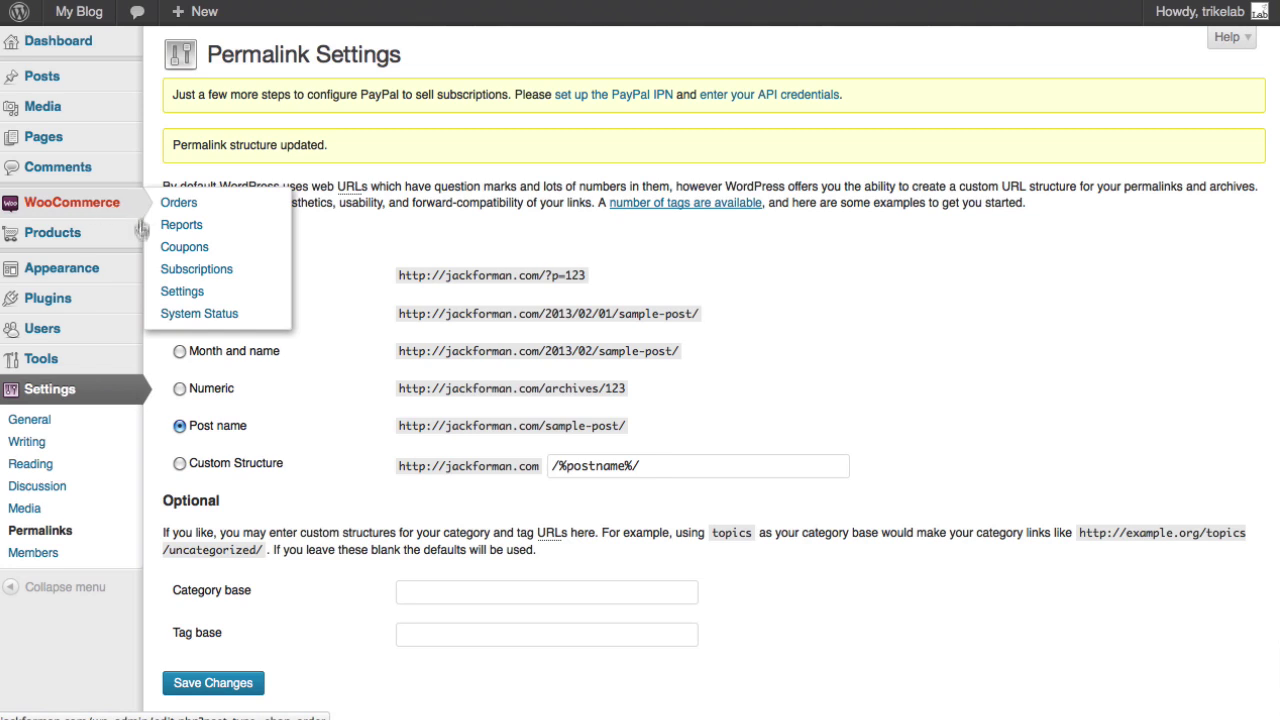
left_click(165, 292)
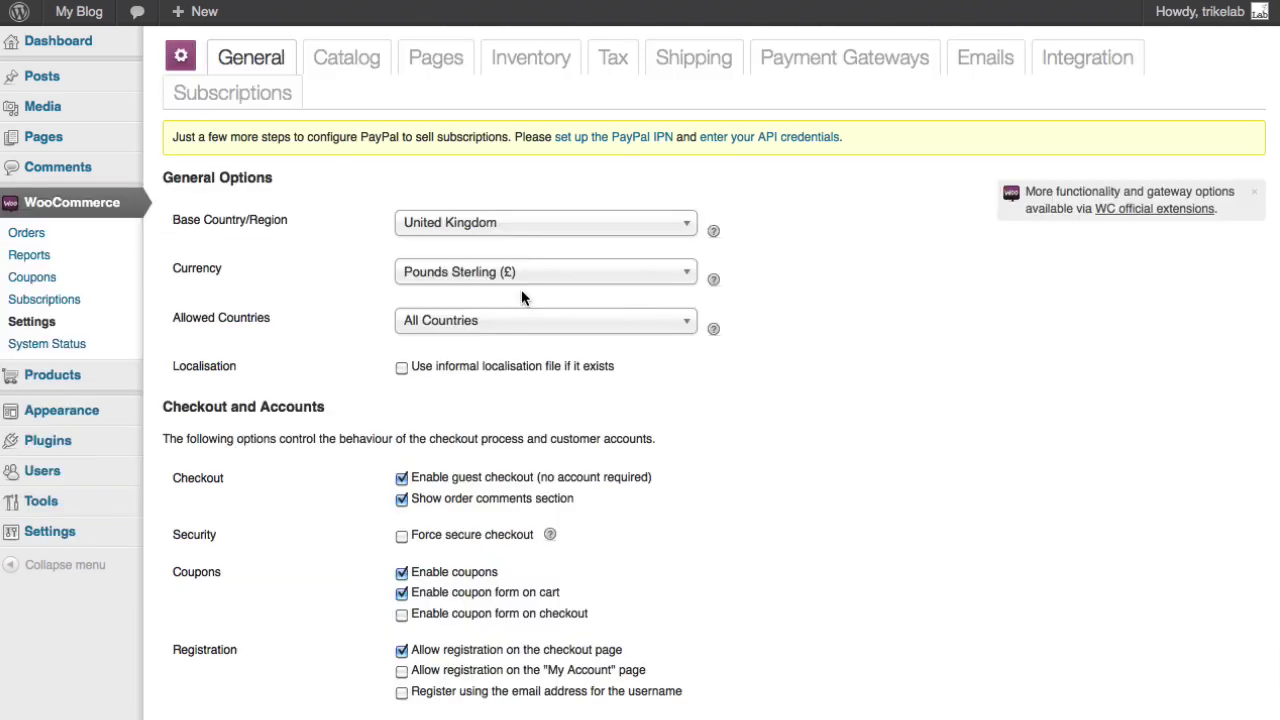
left_click(496, 238)
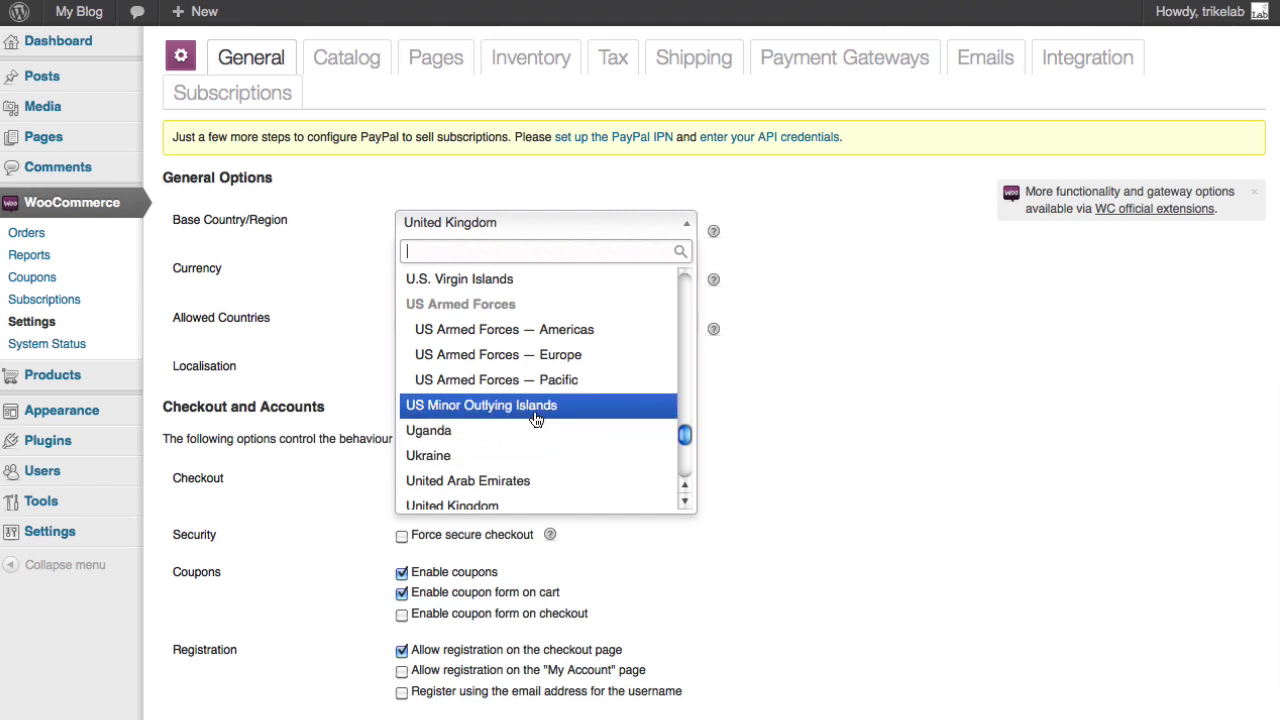
scroll(531, 420, "up", 1)
scroll(525, 330, "up", 5)
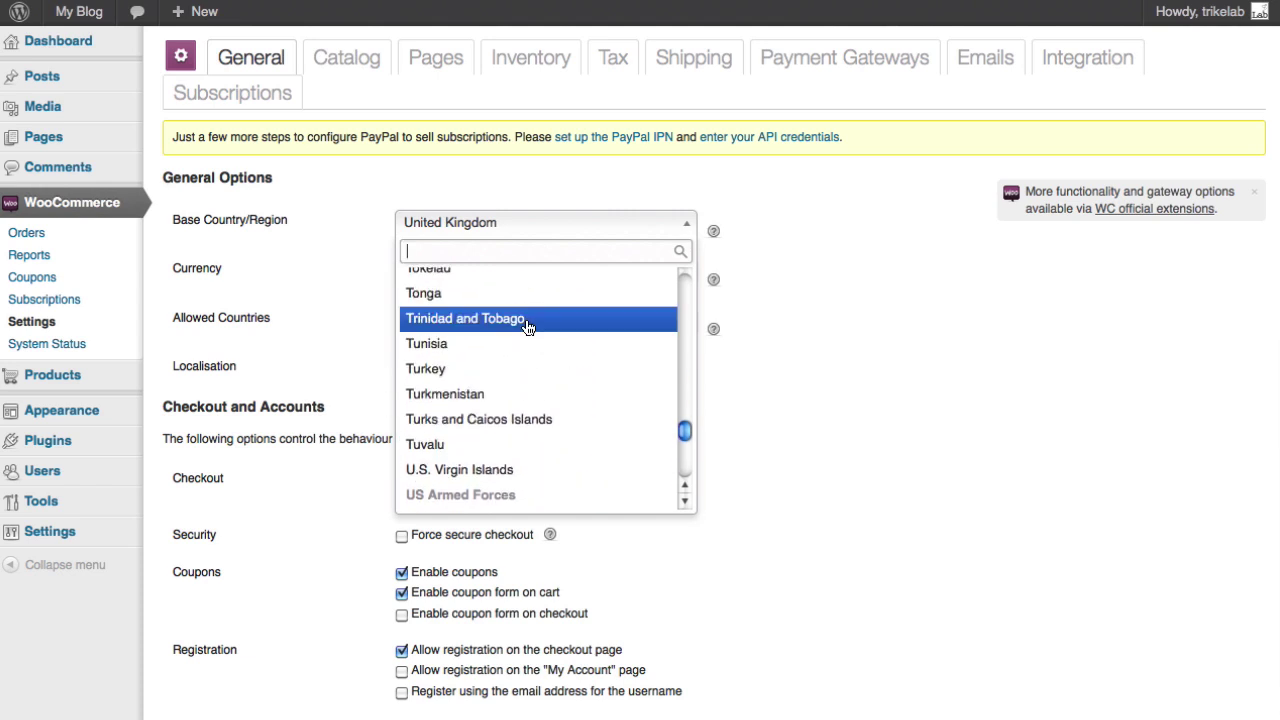
scroll(528, 335, "down", 6)
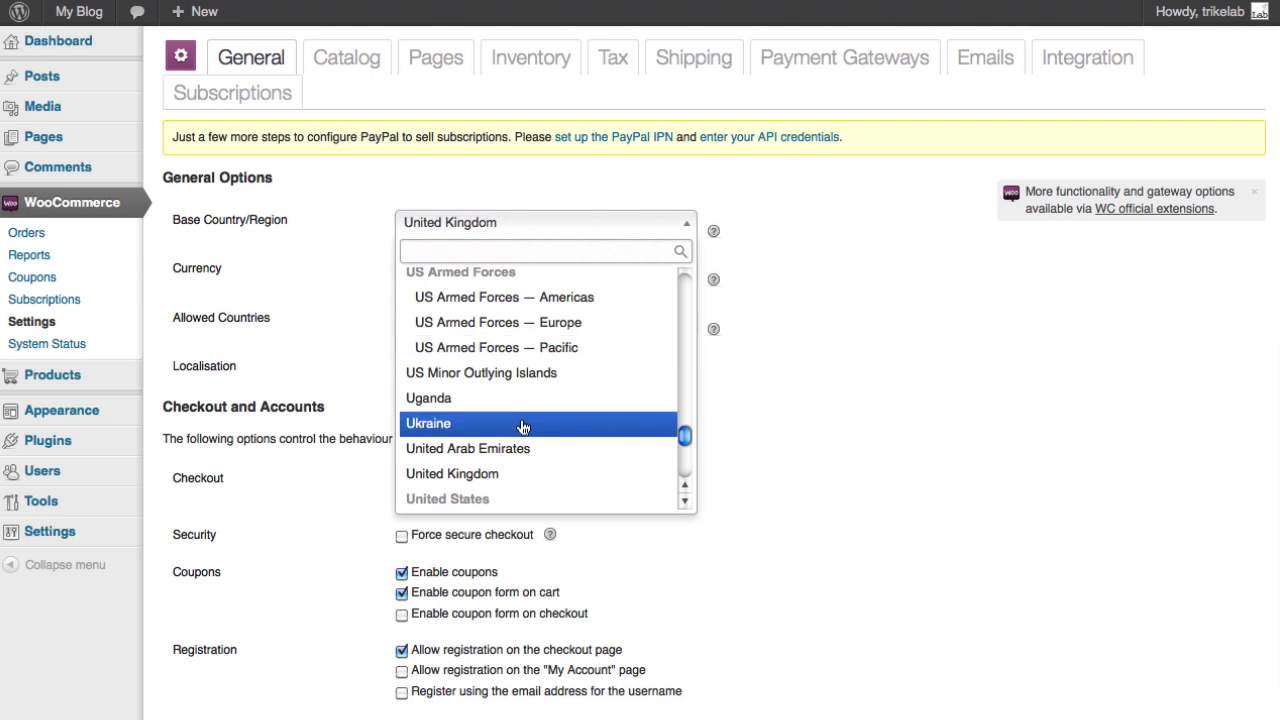
scroll(523, 430, "down", 3)
scroll(522, 468, "down", 15)
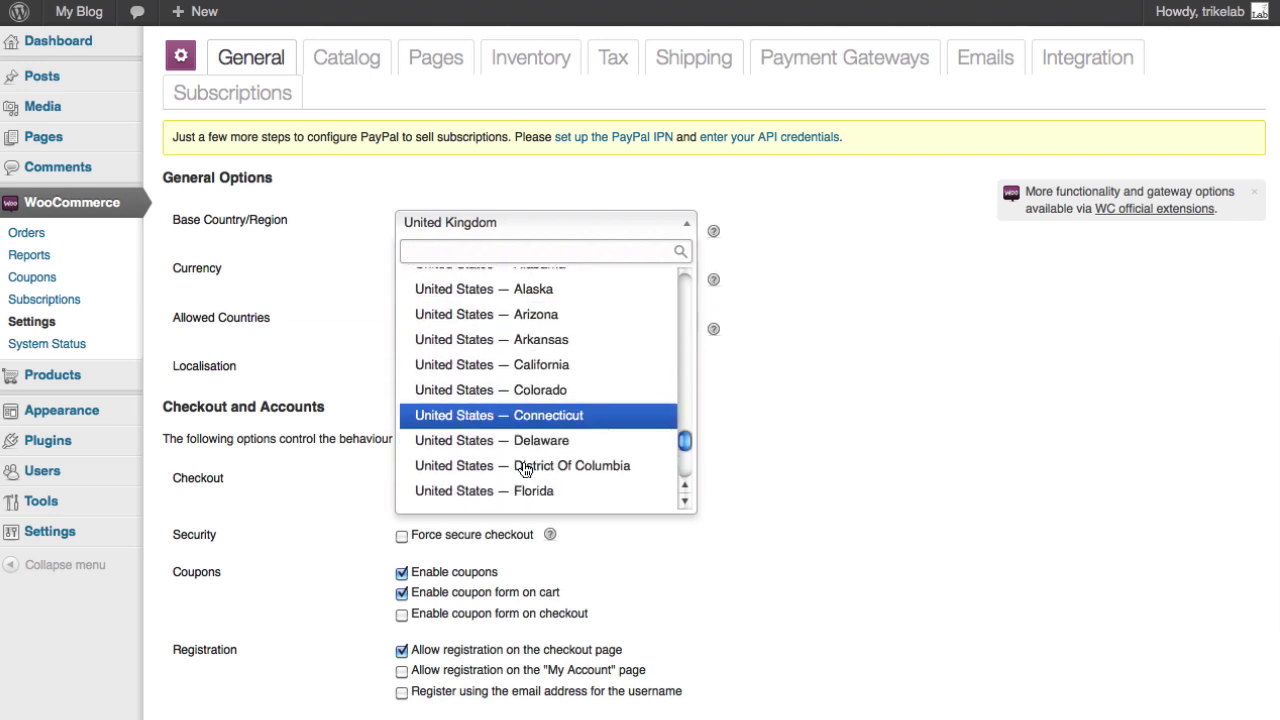
left_click(519, 378)
Set the store currency to US Dollars ($) and save the settings
left_click(480, 280)
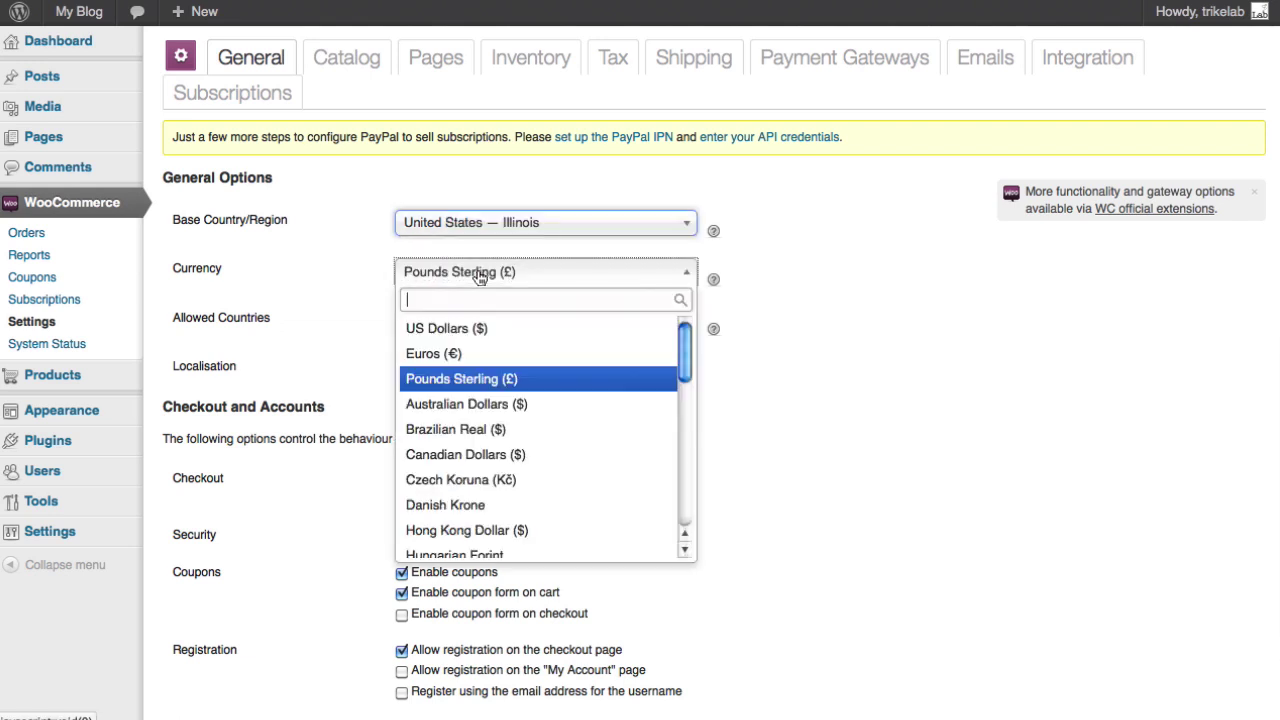
left_click(480, 330)
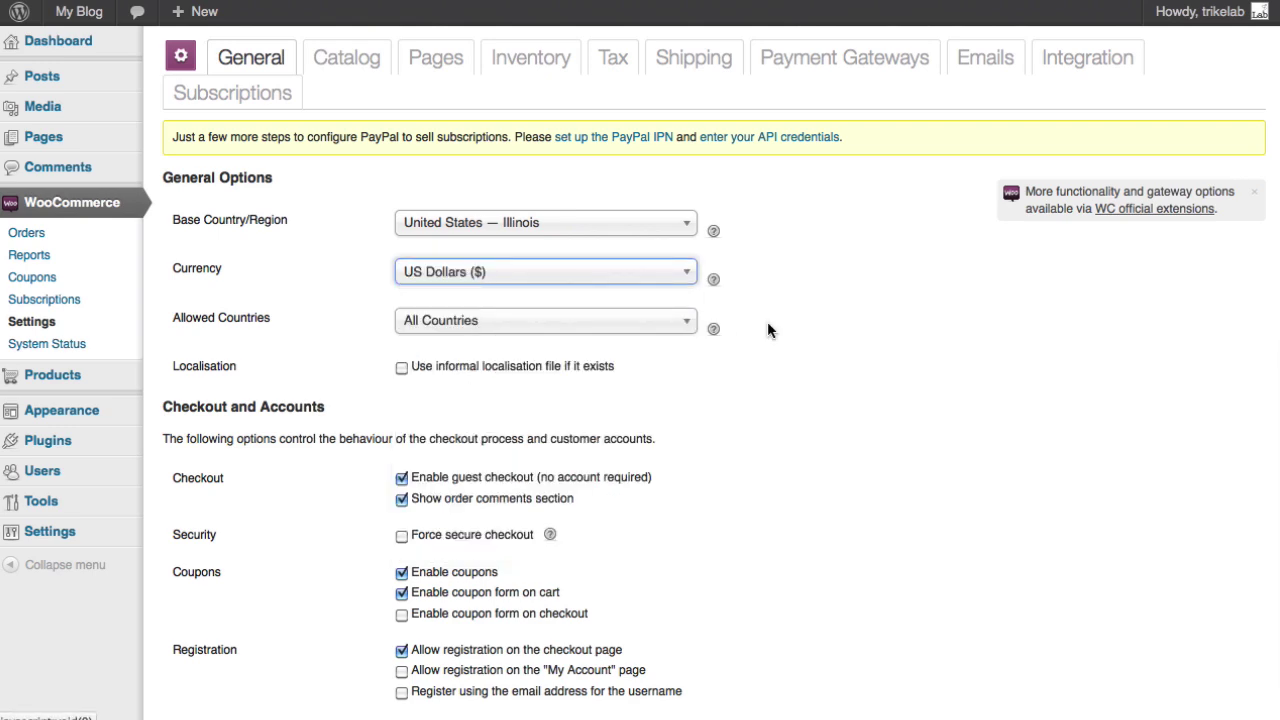
scroll(767, 323, "down", 2)
scroll(767, 321, "down", 12)
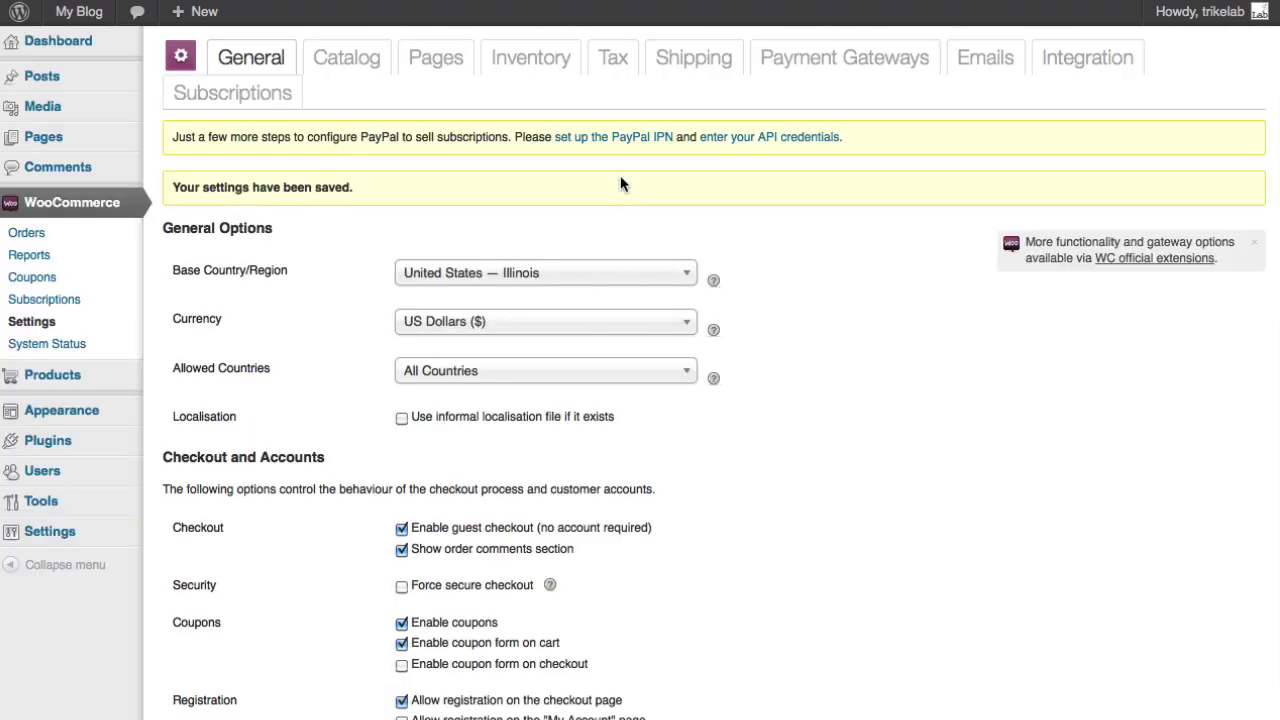
Open the live site in a new tab and examine the One Month Subscription product page in the shop
mouse_move(91, 19)
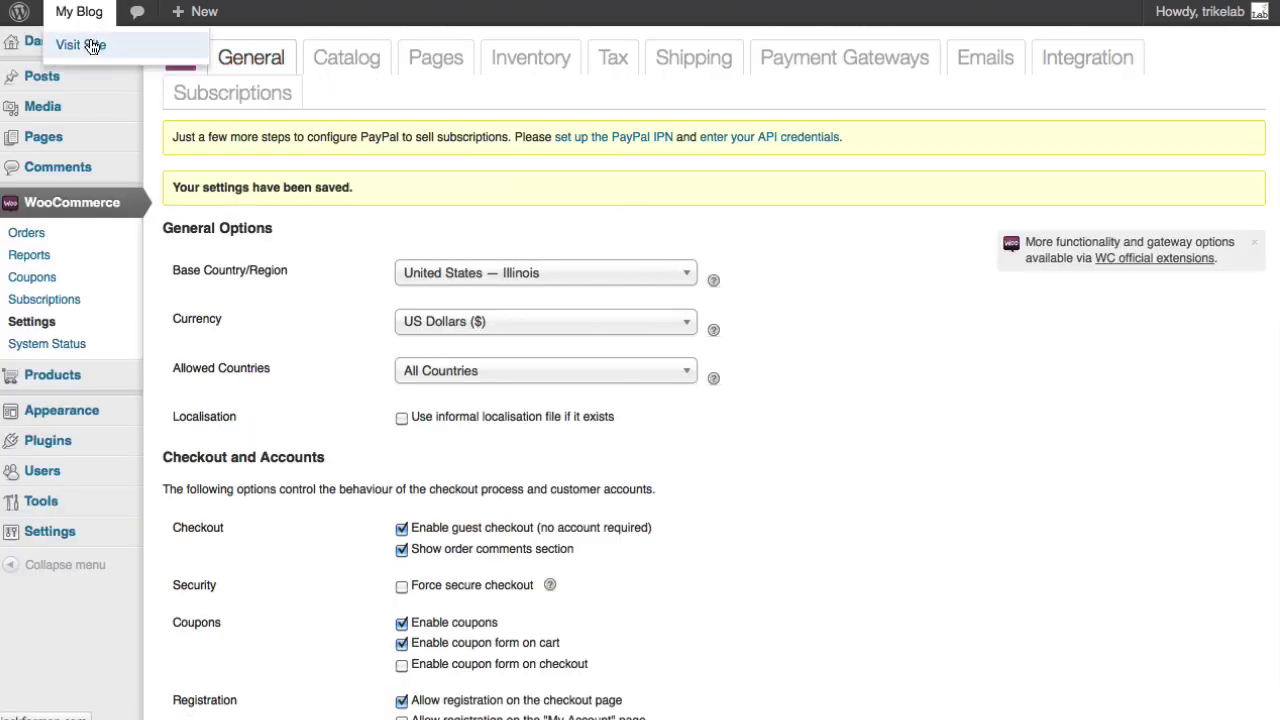
right_click(91, 45)
left_click(112, 49)
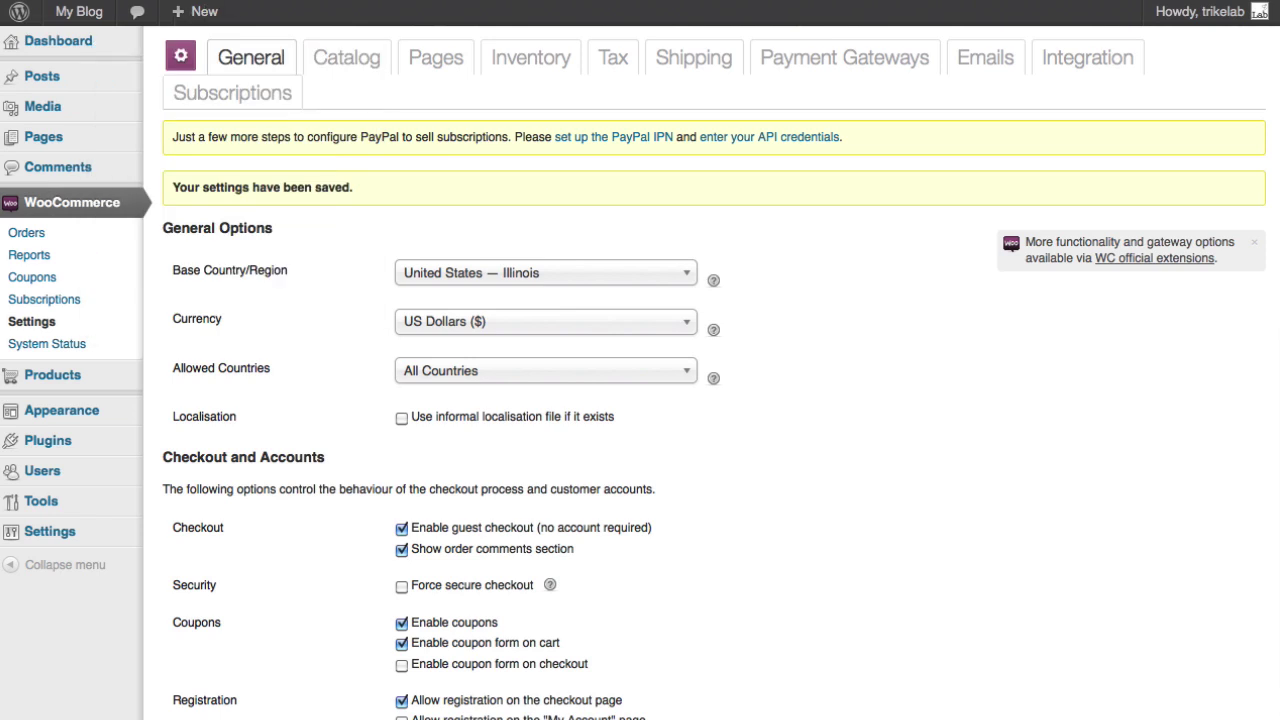
key("ctrl+Tab")
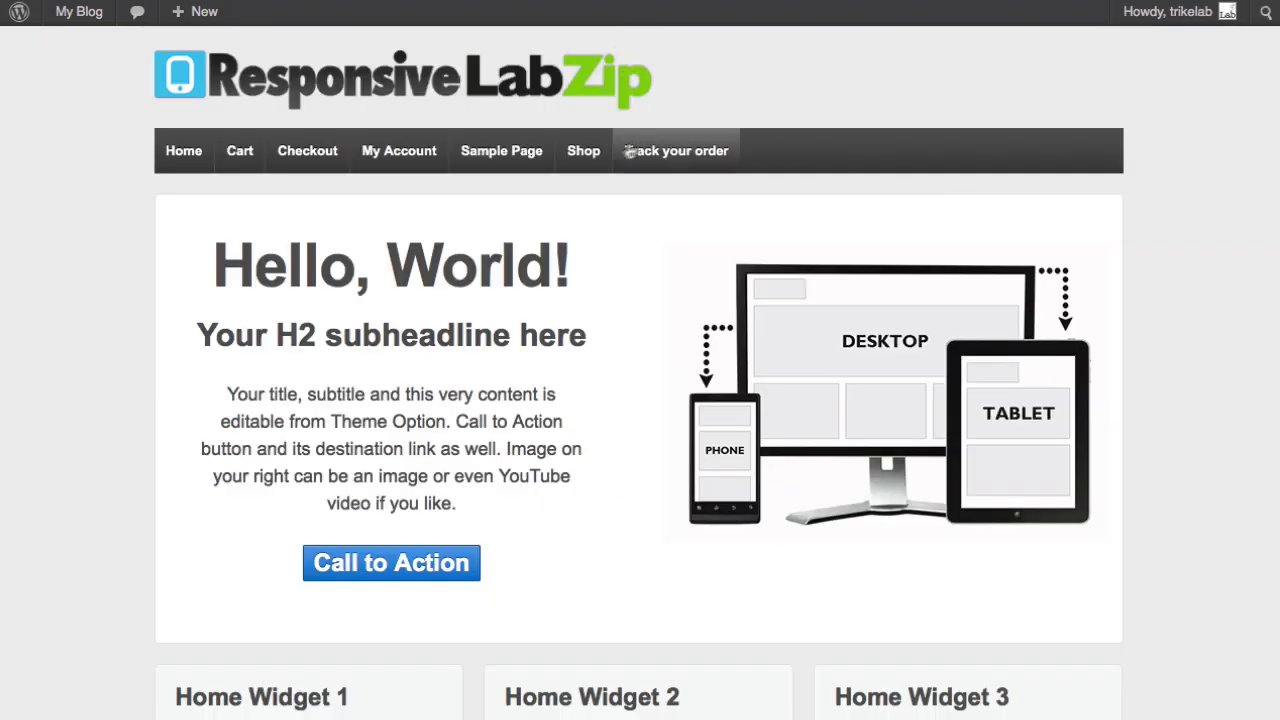
left_click(586, 154)
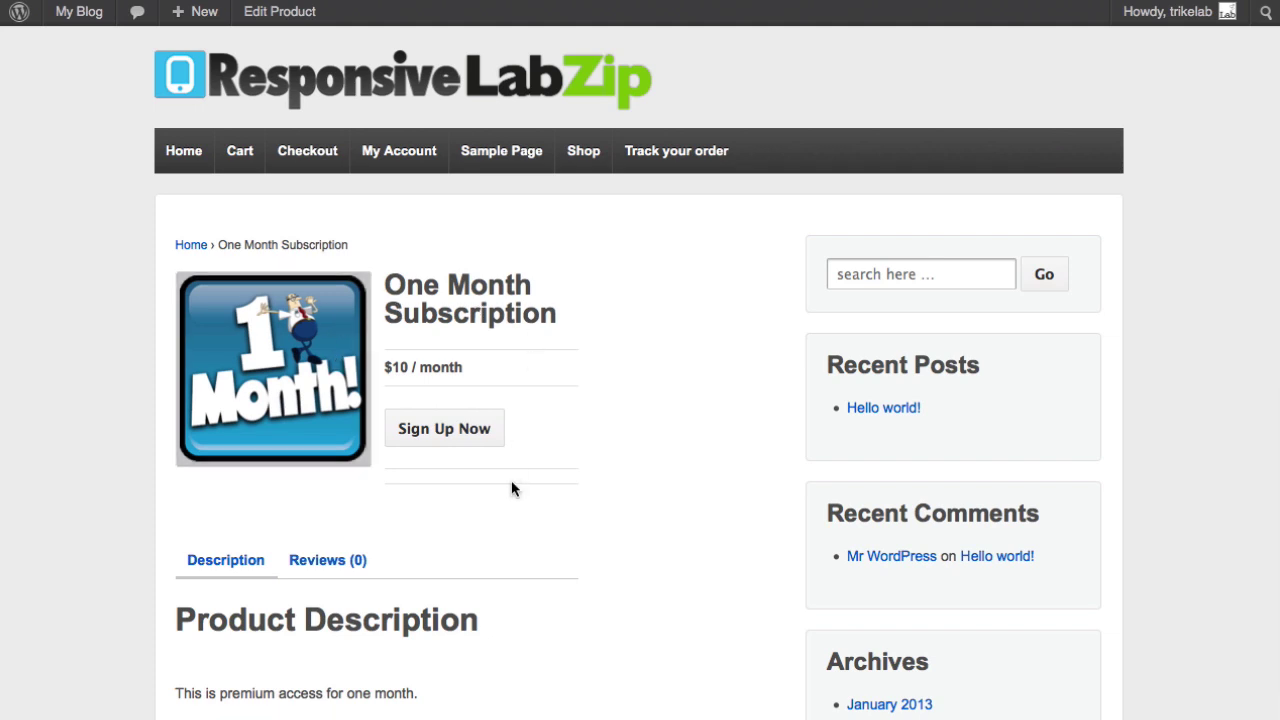
scroll(511, 488, "down", 3)
scroll(511, 488, "up", 3)
Start signing up for the One Month Subscription and review the checkout's billing fields, order summary and payment method
left_click(464, 441)
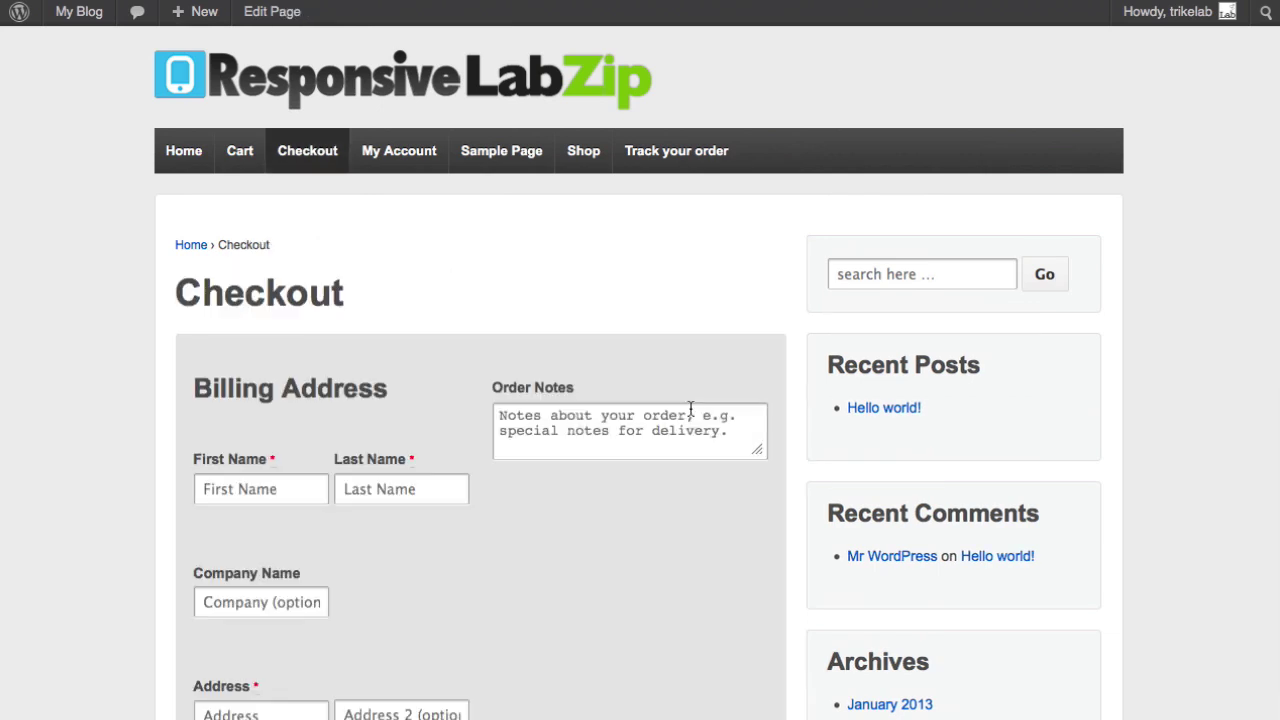
scroll(765, 398, "down", 6)
scroll(765, 398, "down", 9)
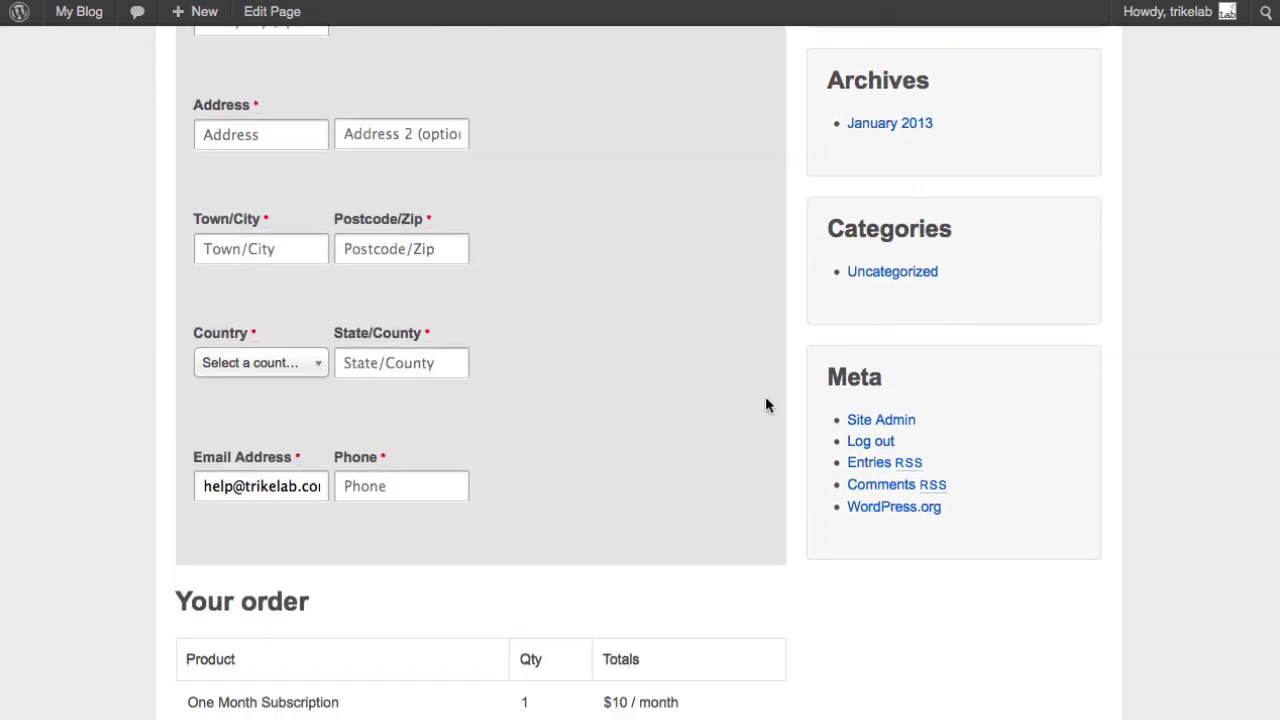
scroll(754, 418, "down", 2)
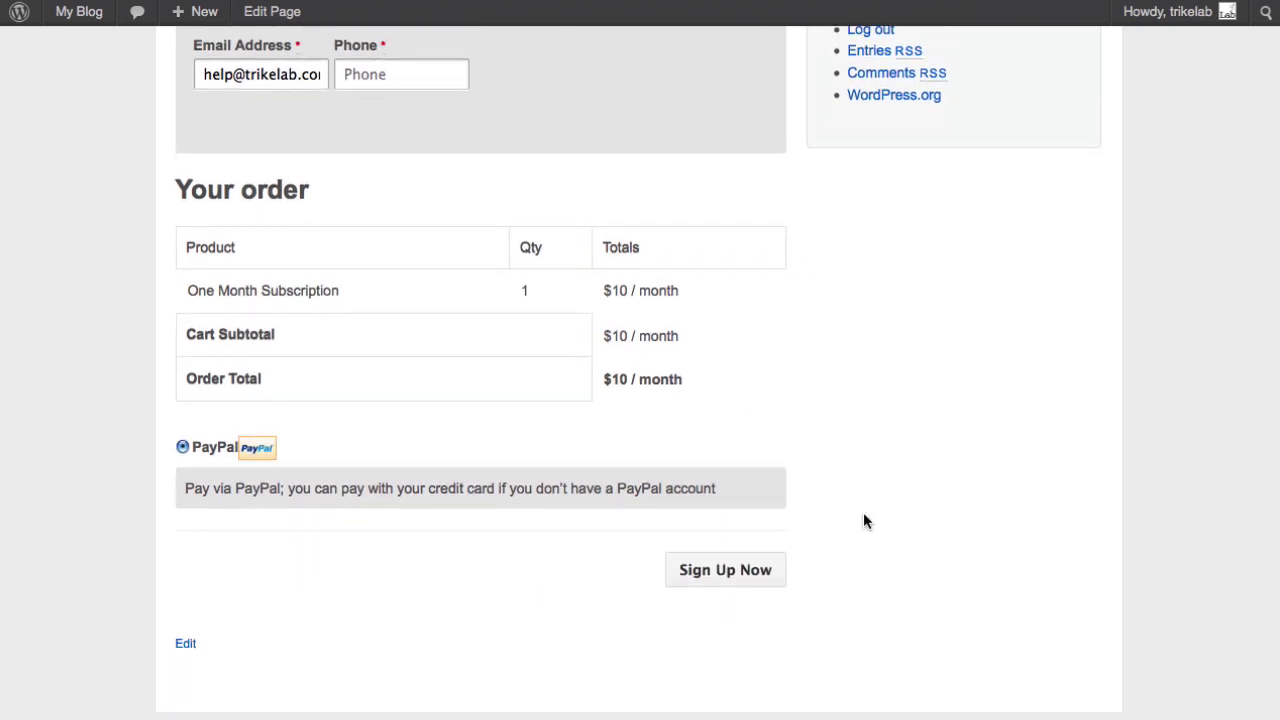
scroll(864, 515, "up", 8)
scroll(863, 515, "up", 7)
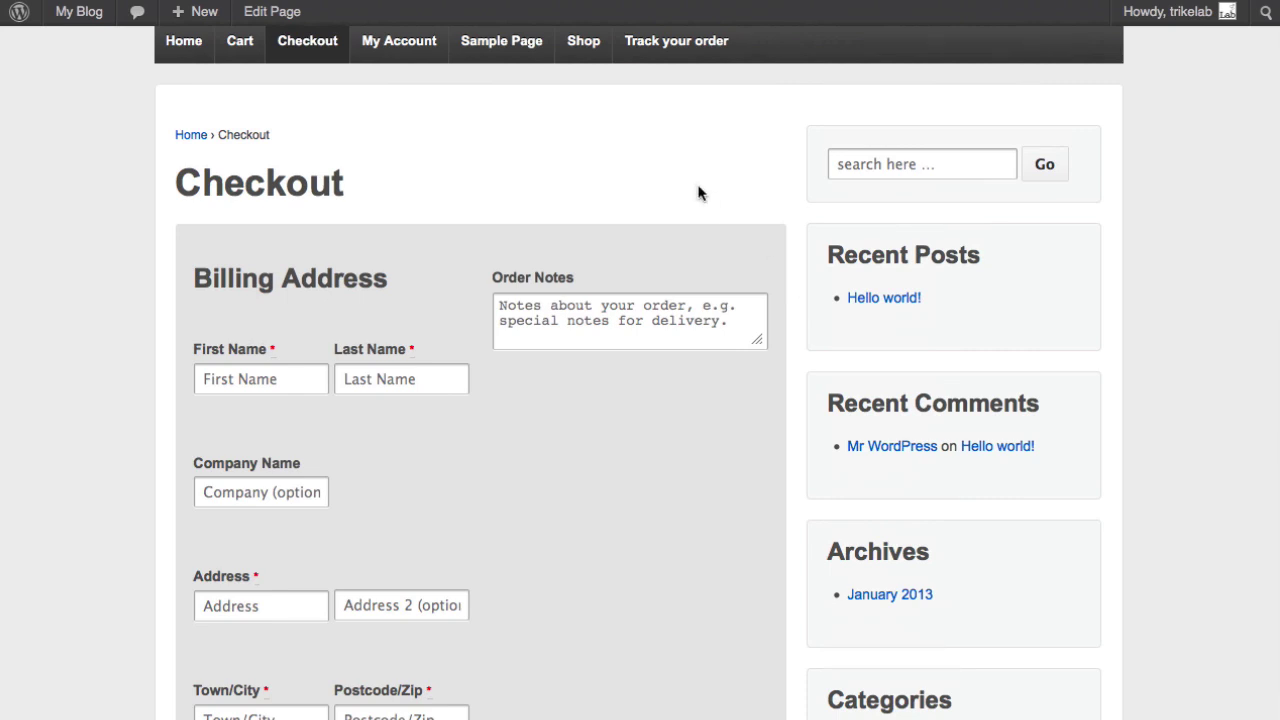
scroll(698, 193, "up", 2)
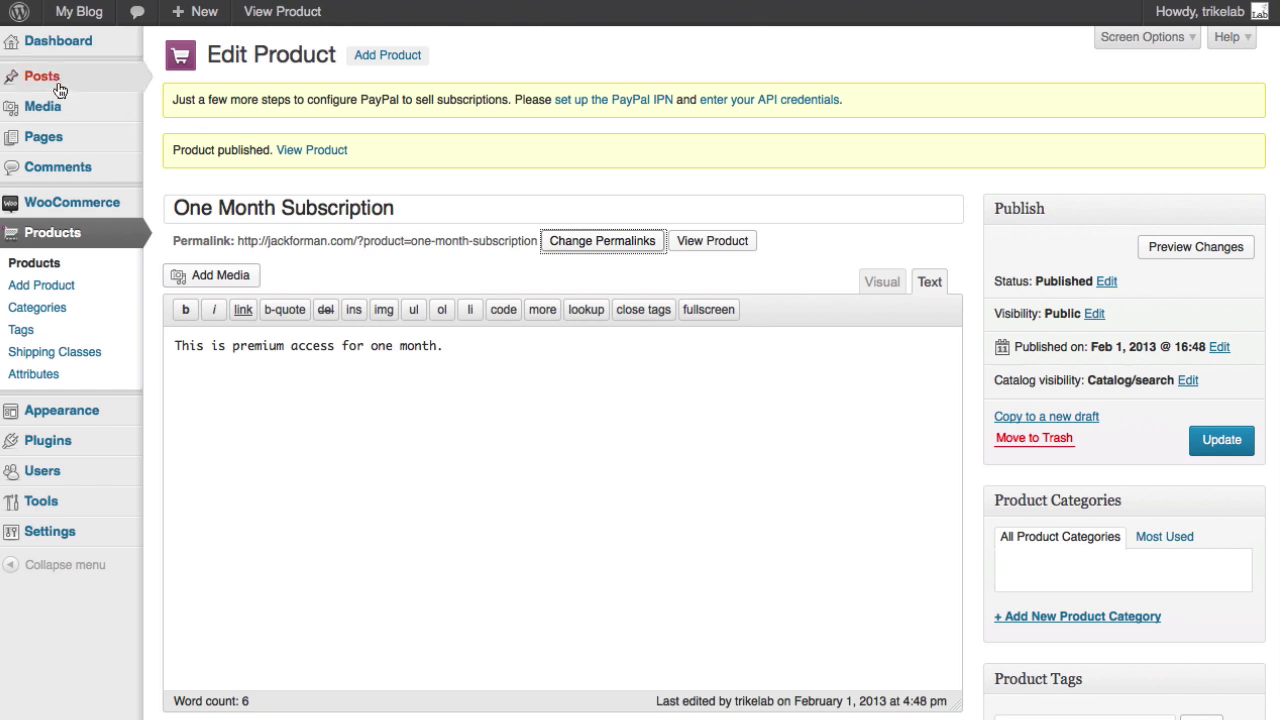
Create a new blog post titled "For Premium Members - A Picture"
mouse_move(58, 88)
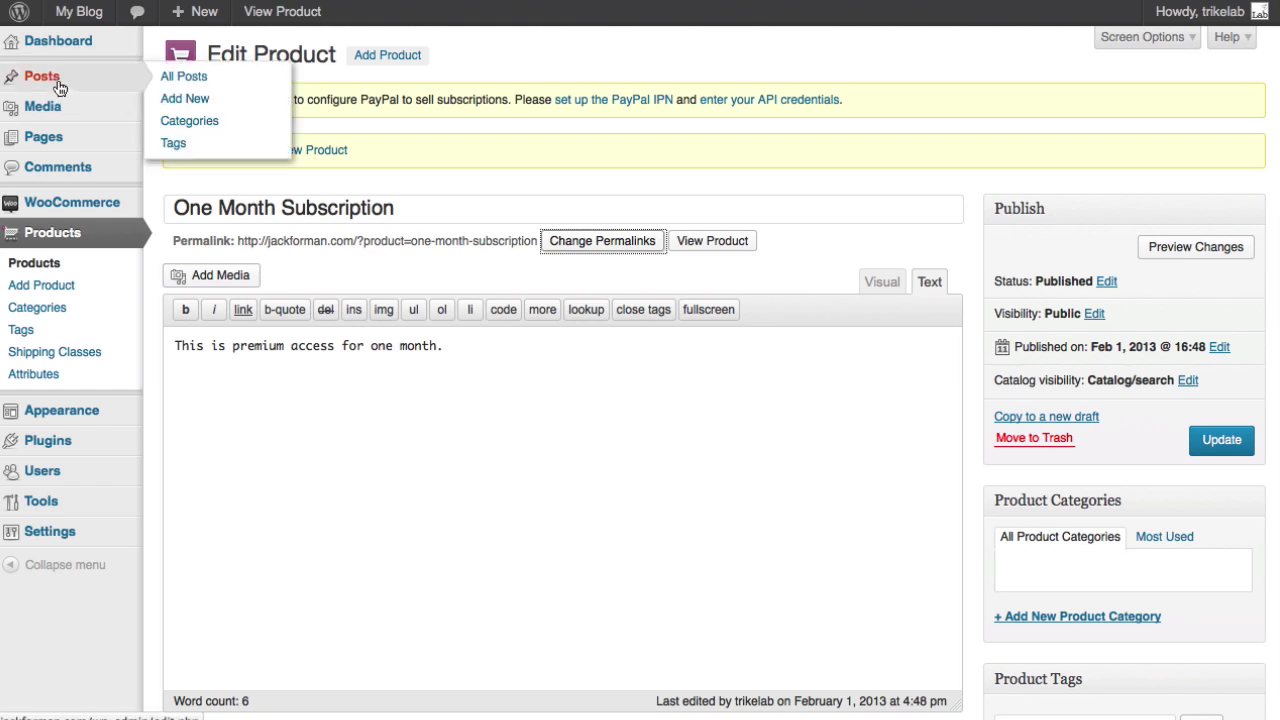
left_click(172, 100)
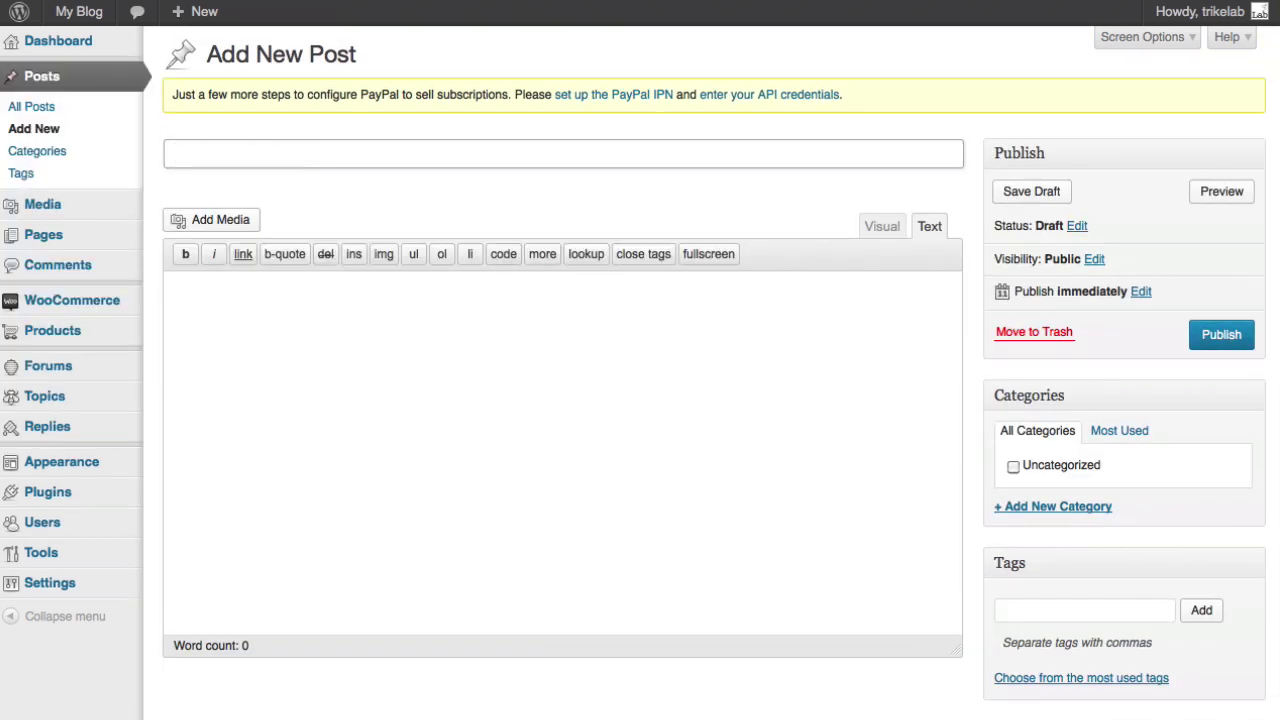
type("For P{re")
key("BackSpace")
key("BackSpace")
key("BackSpace")
type("re,")
key("BackSpace")
type("mium")
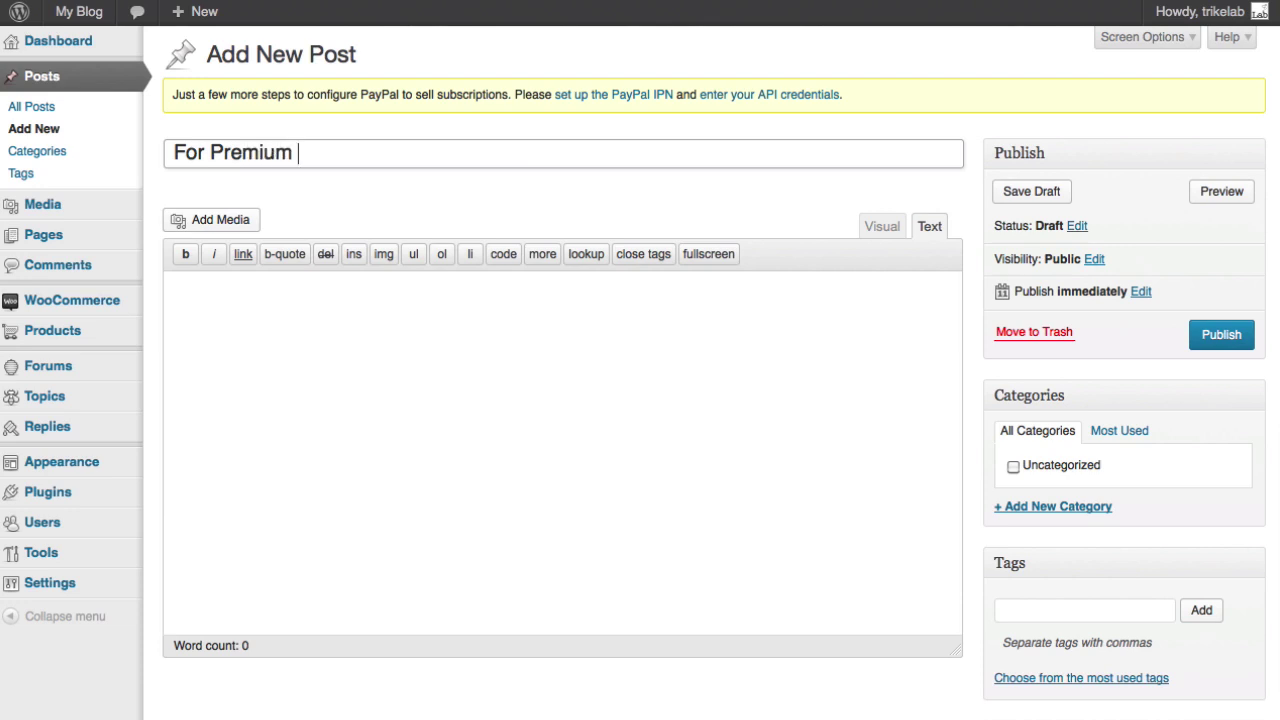
type(" Members - ")
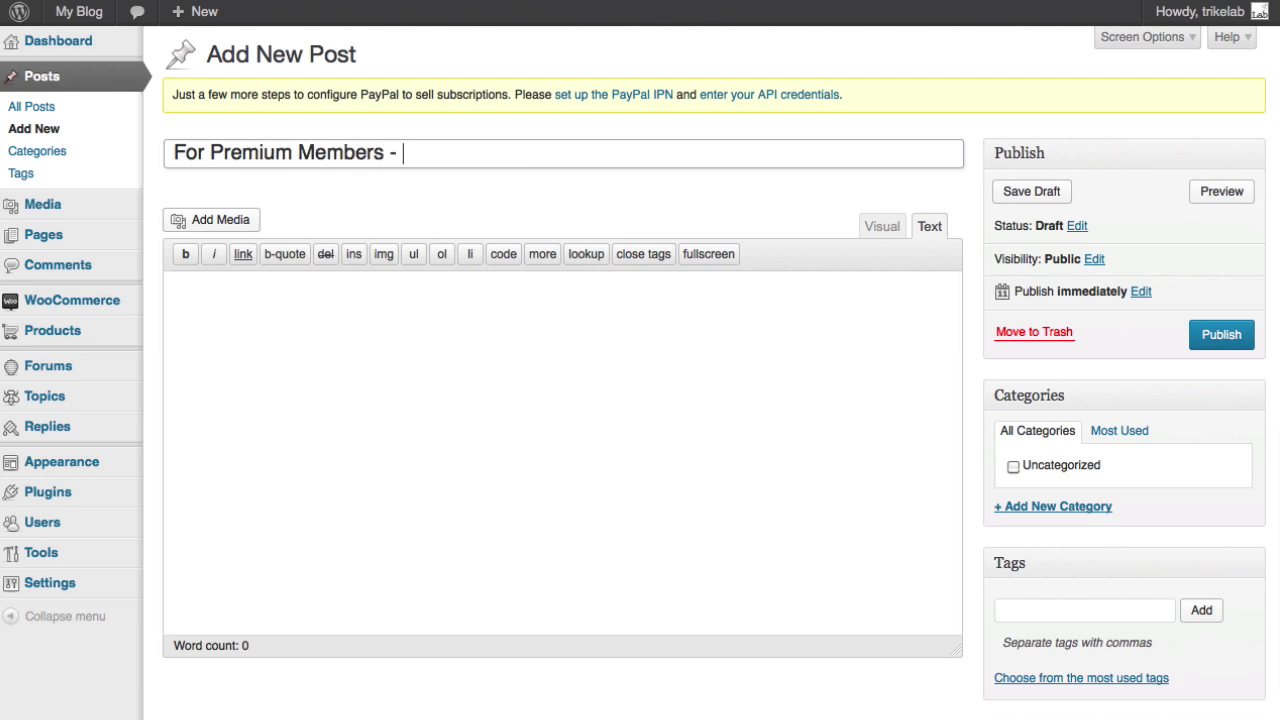
type("A Picture")
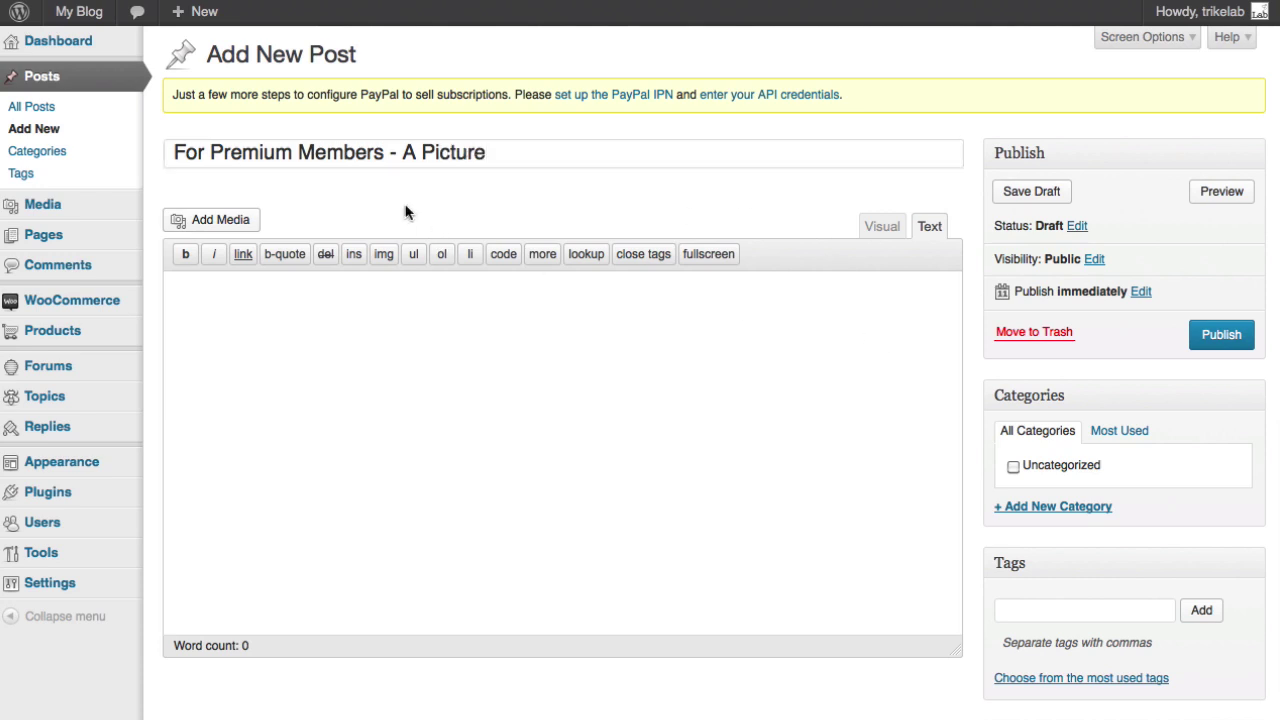
Upload one-month-no-coach.png to the media library and insert it into the post
left_click(227, 223)
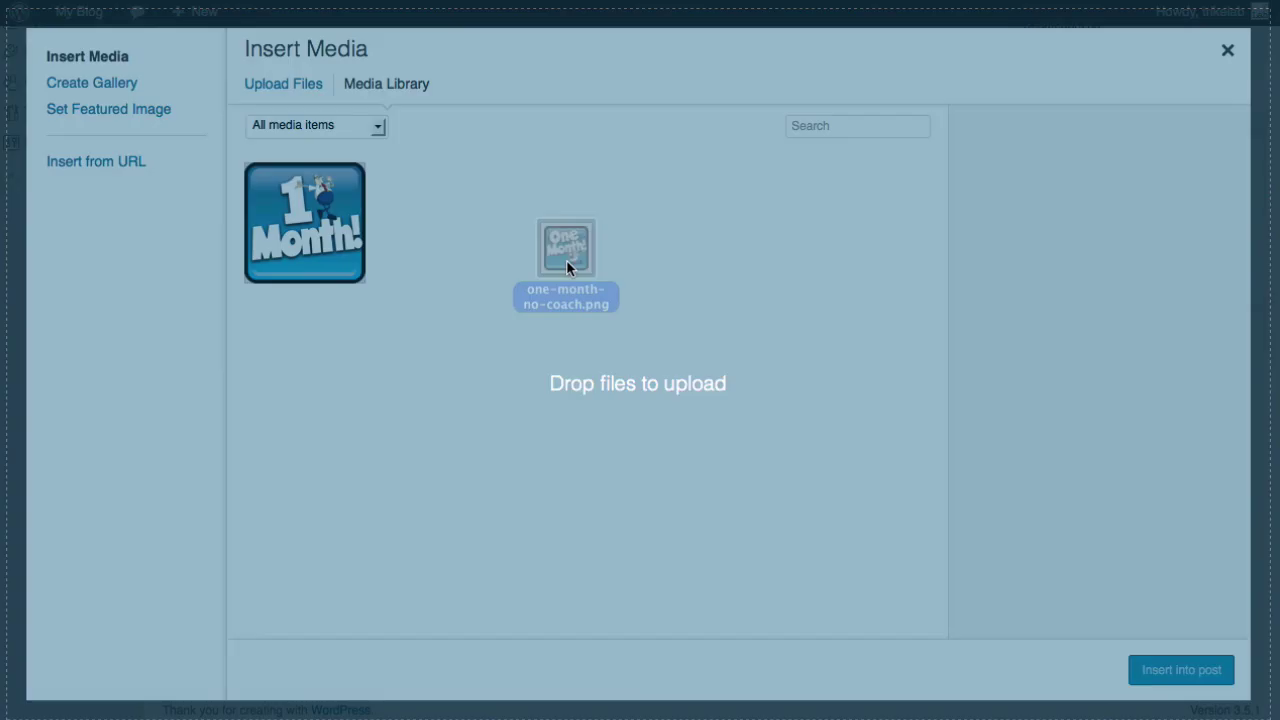
left_click_drag(566, 251, 600, 276)
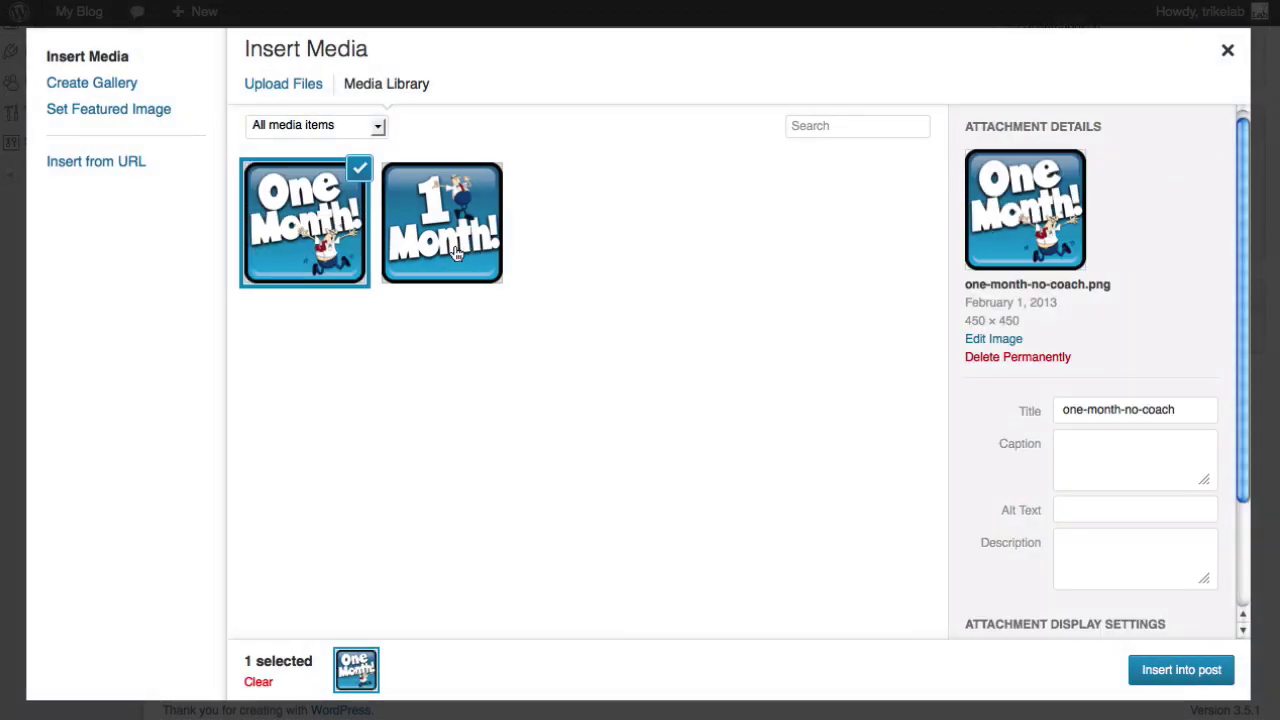
left_click(1175, 668)
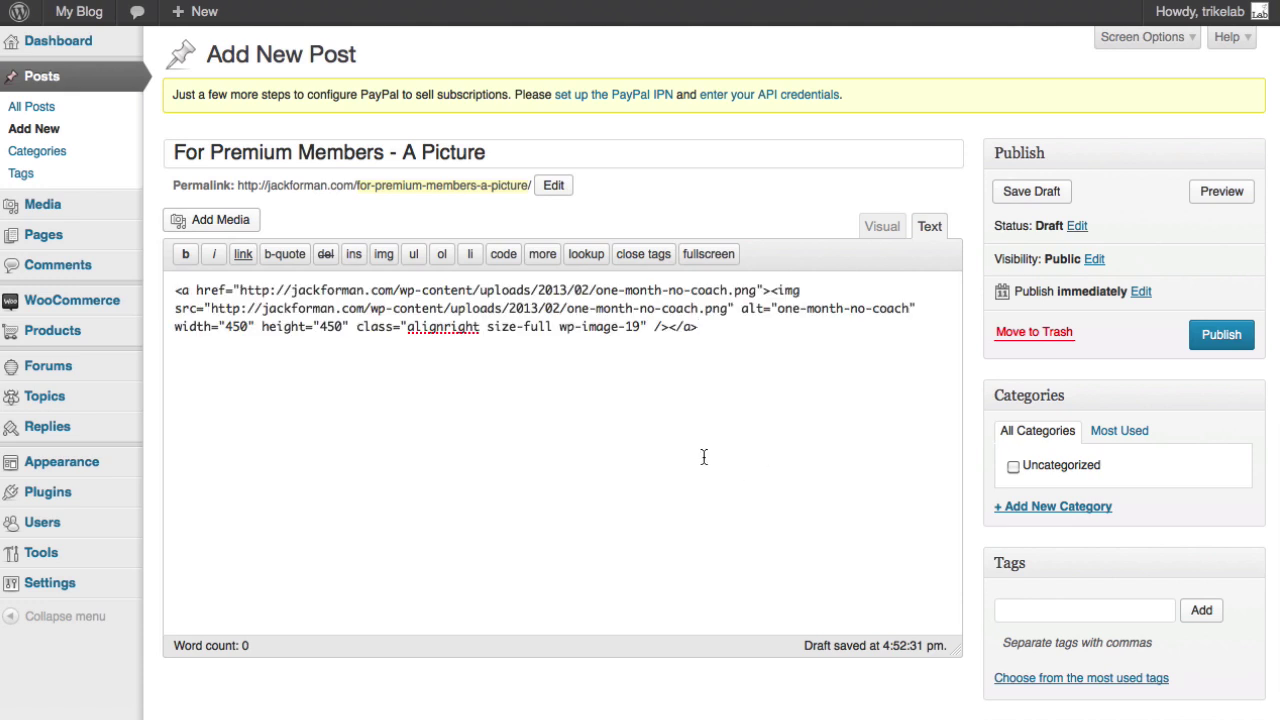
Limit the post's content permissions to the Premium role and publish the post
scroll(1051, 443, "down", 7)
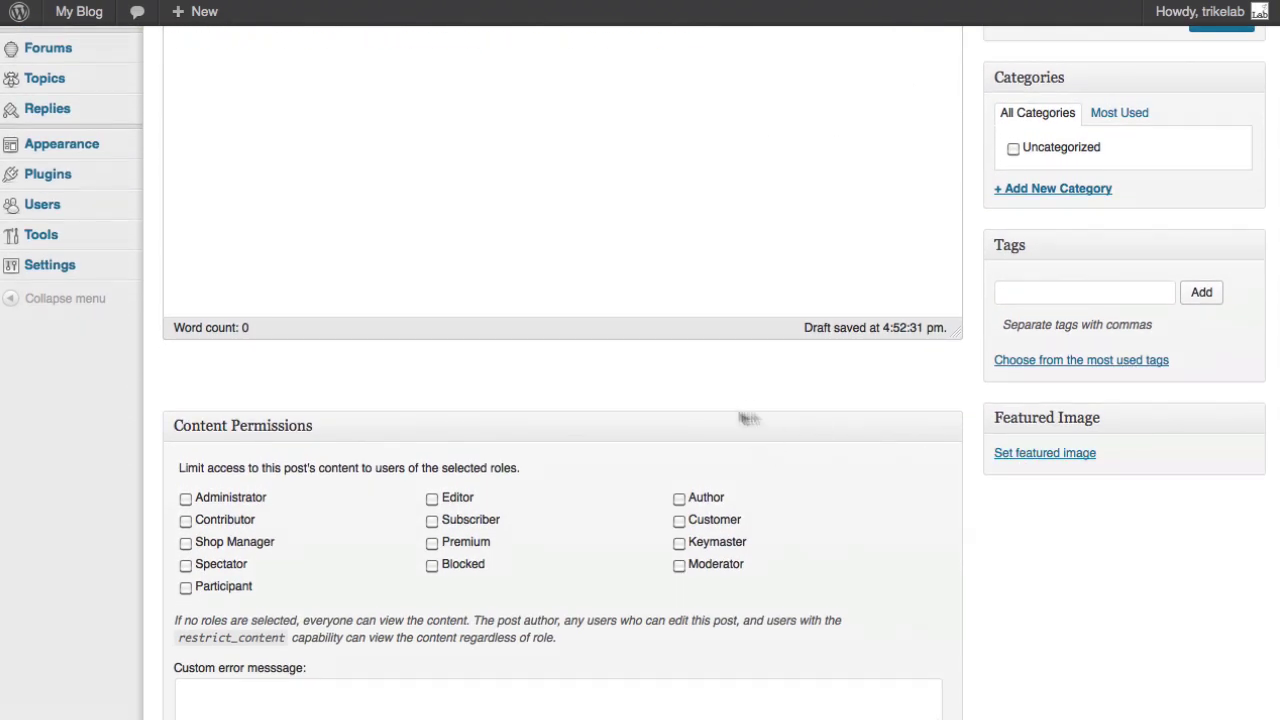
scroll(871, 409, "down", 3)
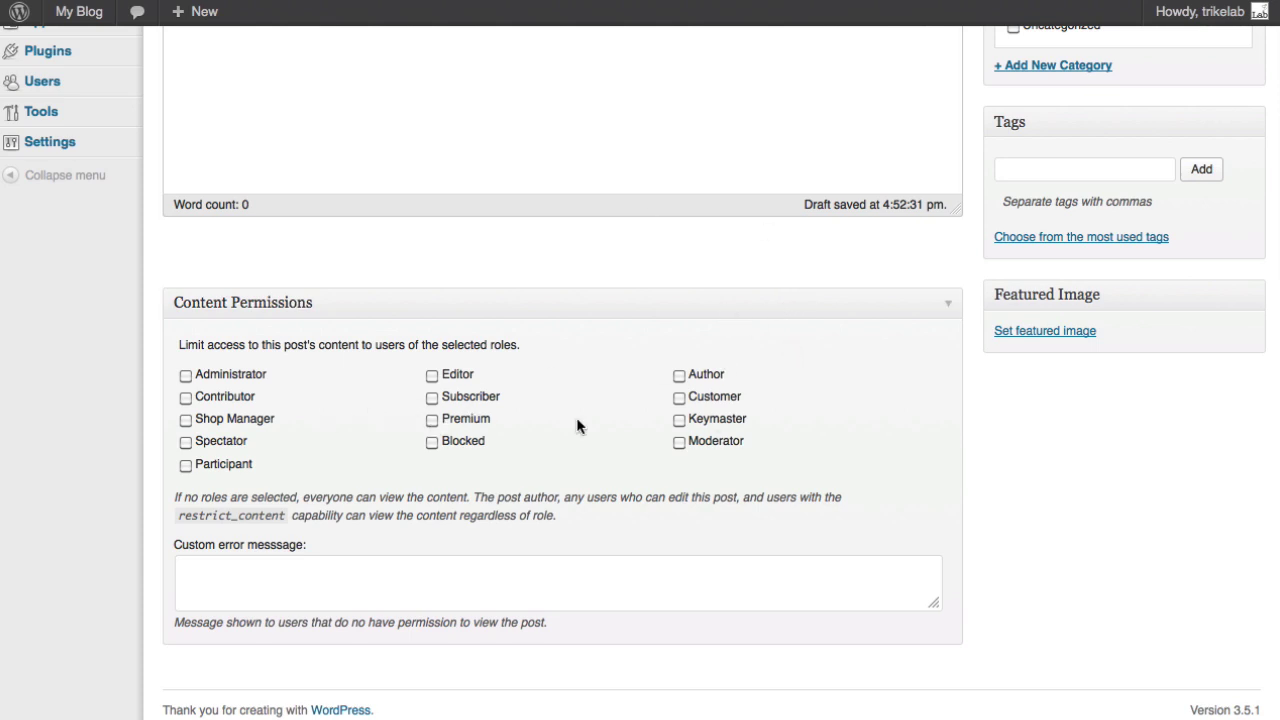
left_click(432, 421)
scroll(810, 440, "up", 5)
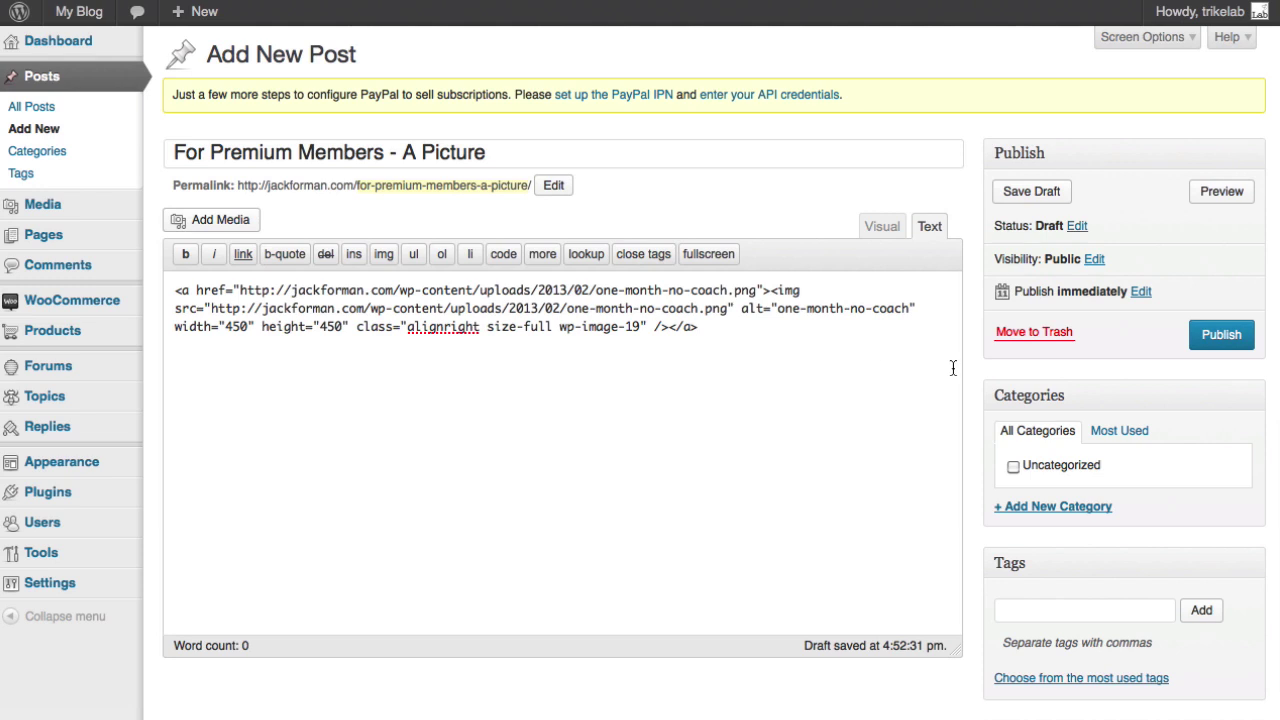
left_click(1204, 343)
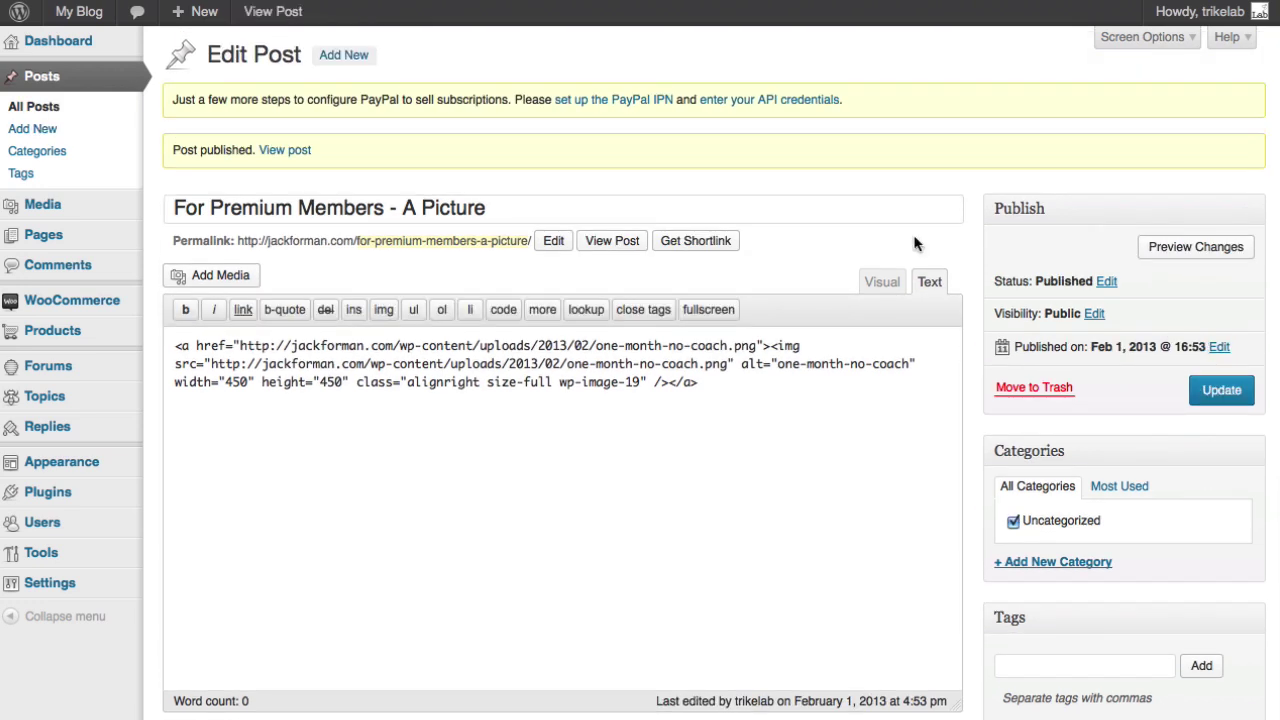
Open the published premium post in a new tab and look over its picture as the logged-in author
right_click(289, 152)
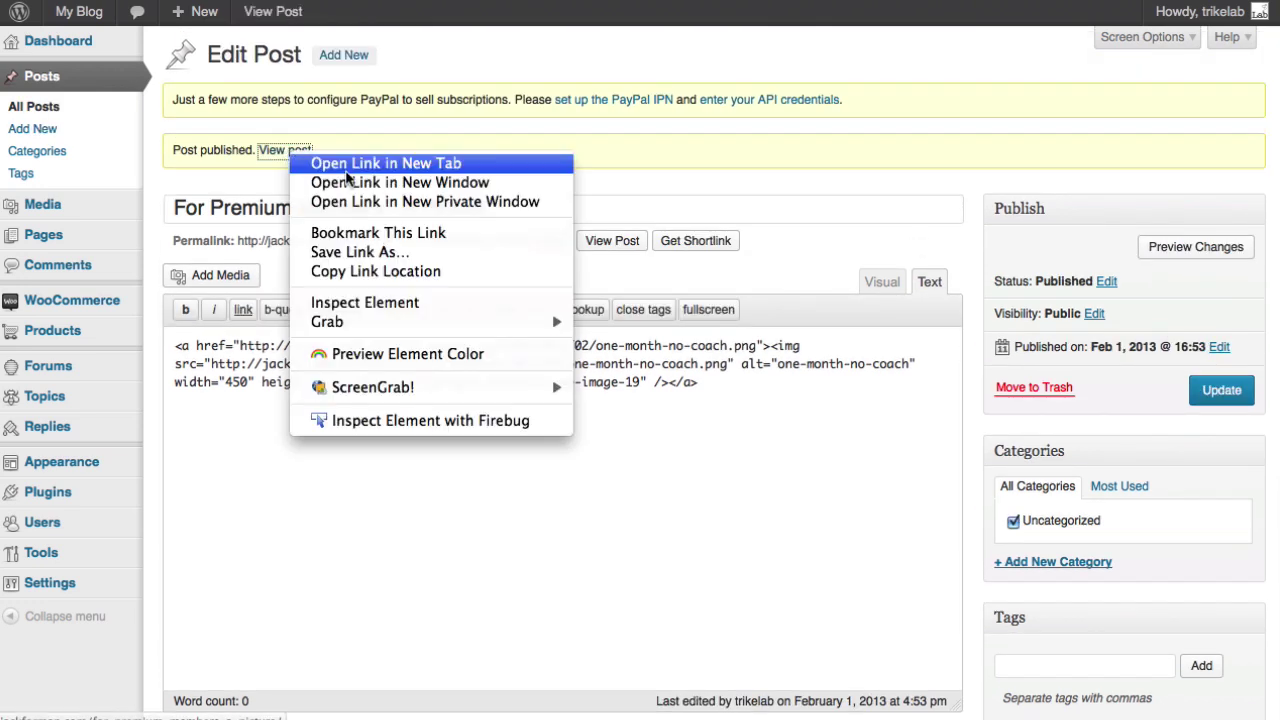
left_click(347, 168)
key("ctrl+Tab")
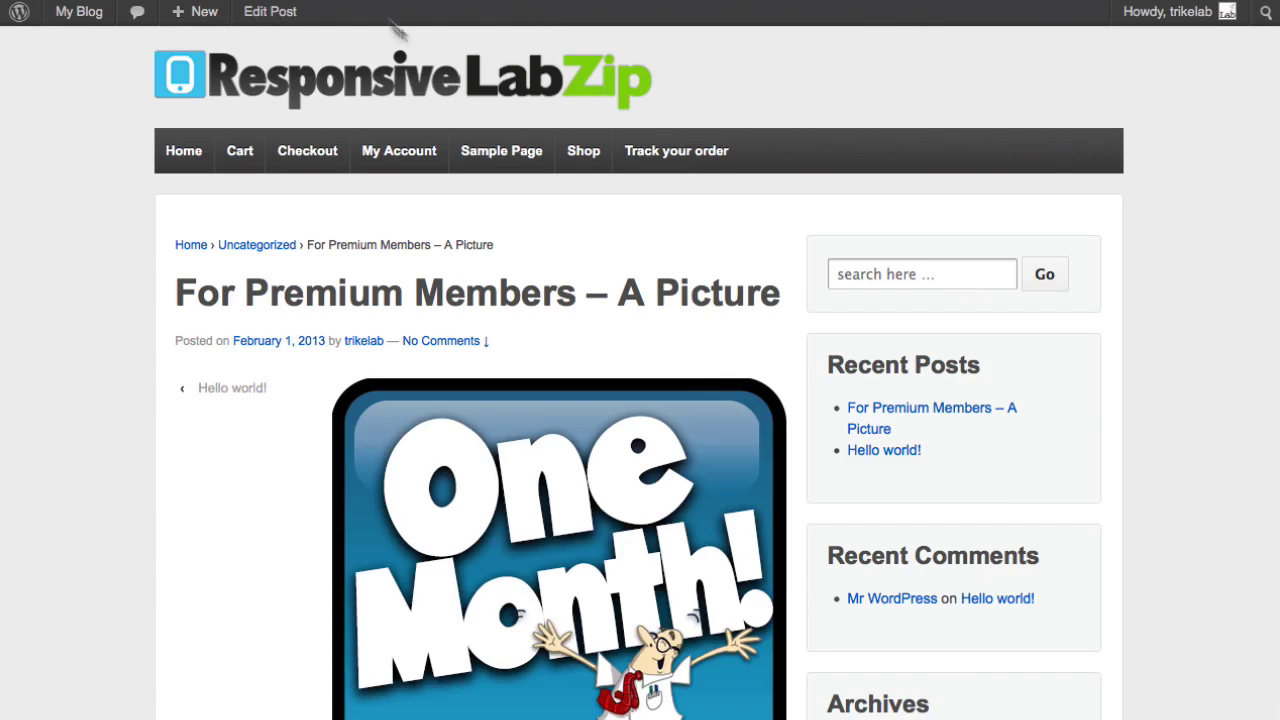
scroll(686, 277, "down", 4)
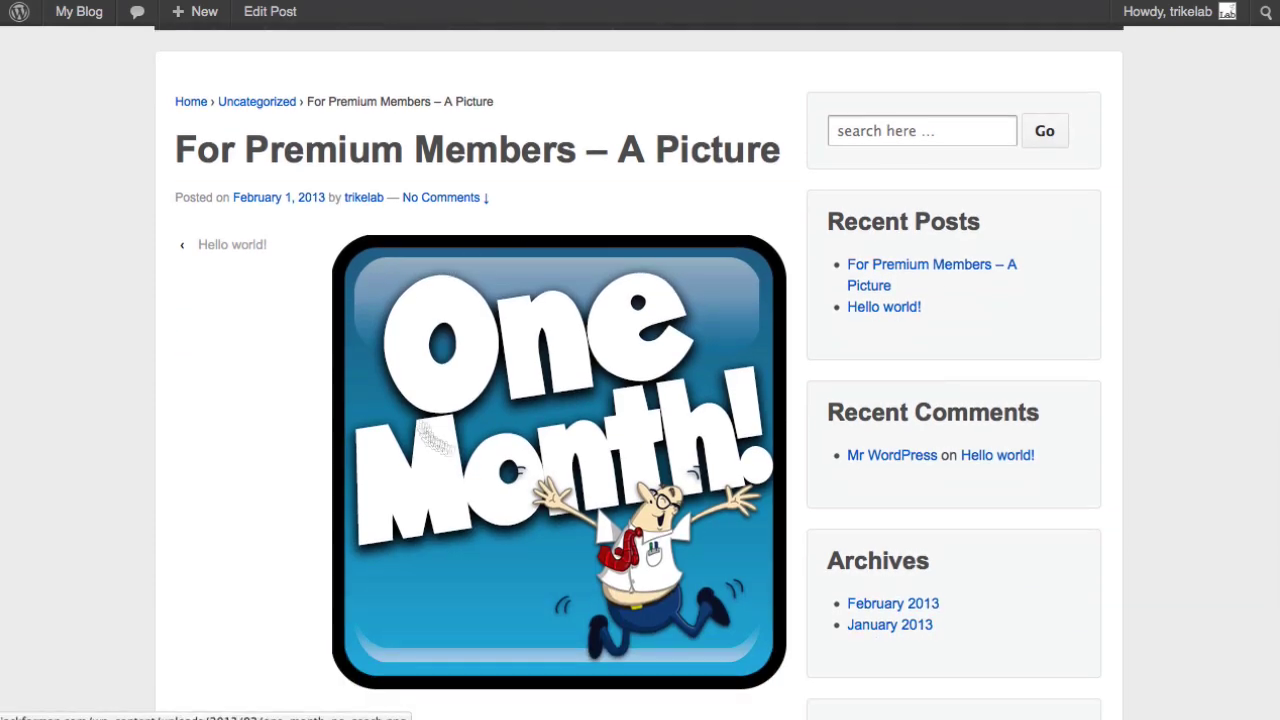
scroll(650, 380, "up", 3)
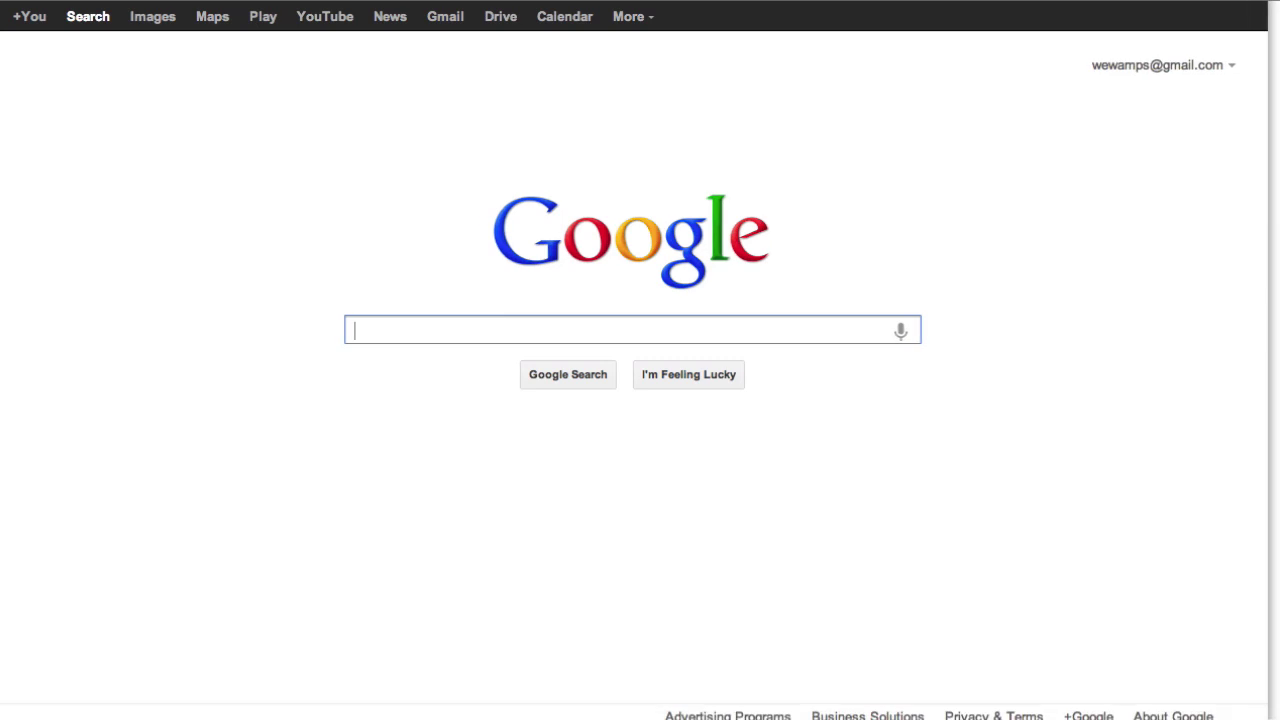
key("super+l")
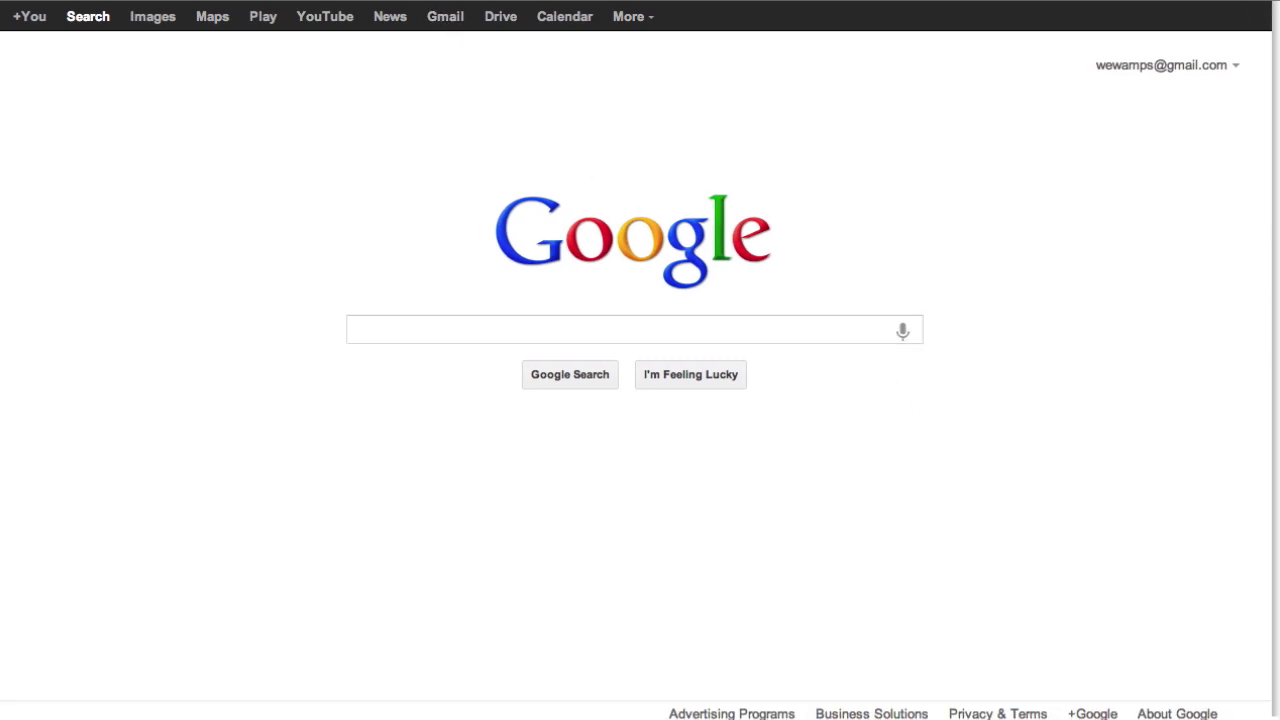
type("http://jackforman.com/for-premium-members-a-picture/")
key("Return")
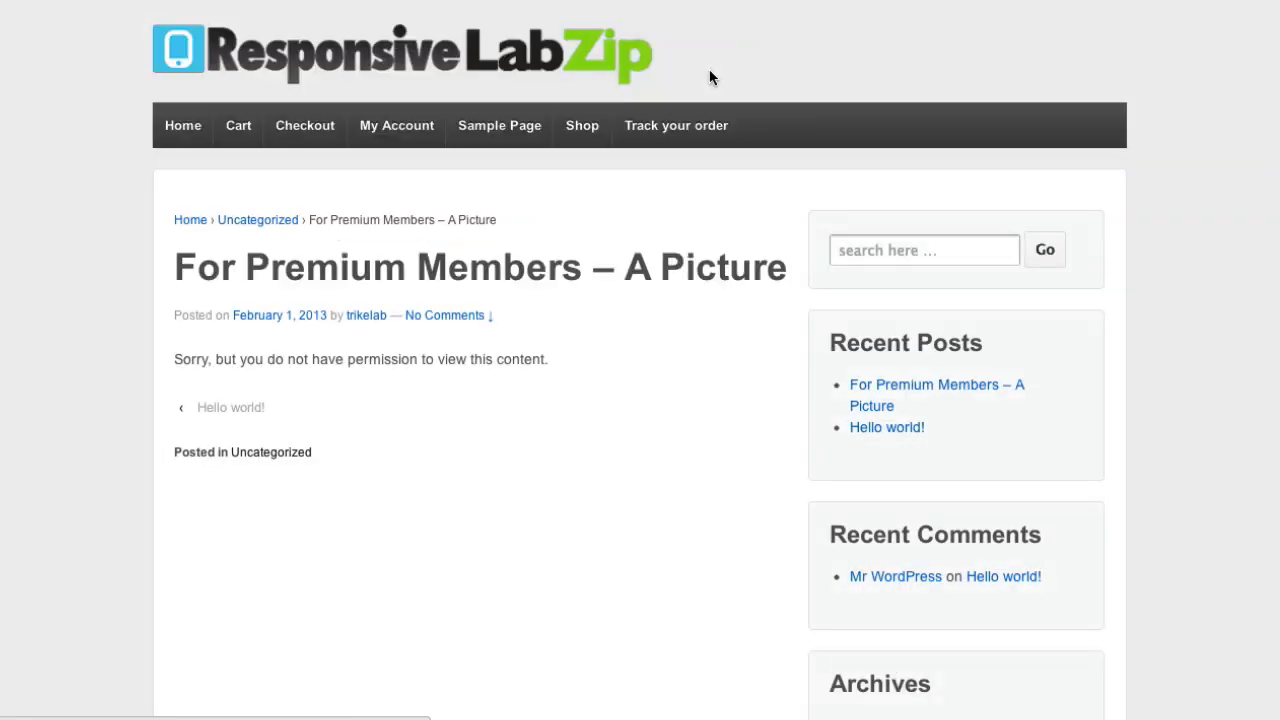
left_click_drag(549, 362, 173, 362)
left_click(458, 388)
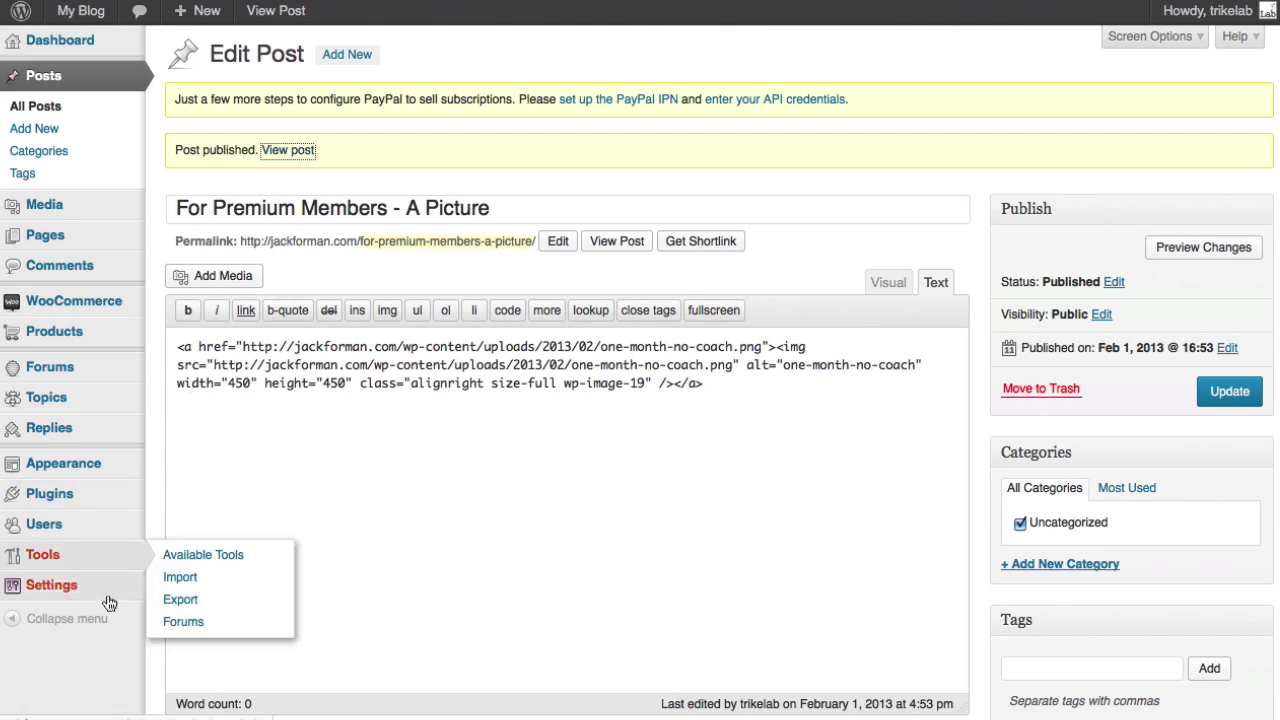
Append "Join Now!" to the default post error message in the Members plugin's content permissions settings
mouse_move(107, 601)
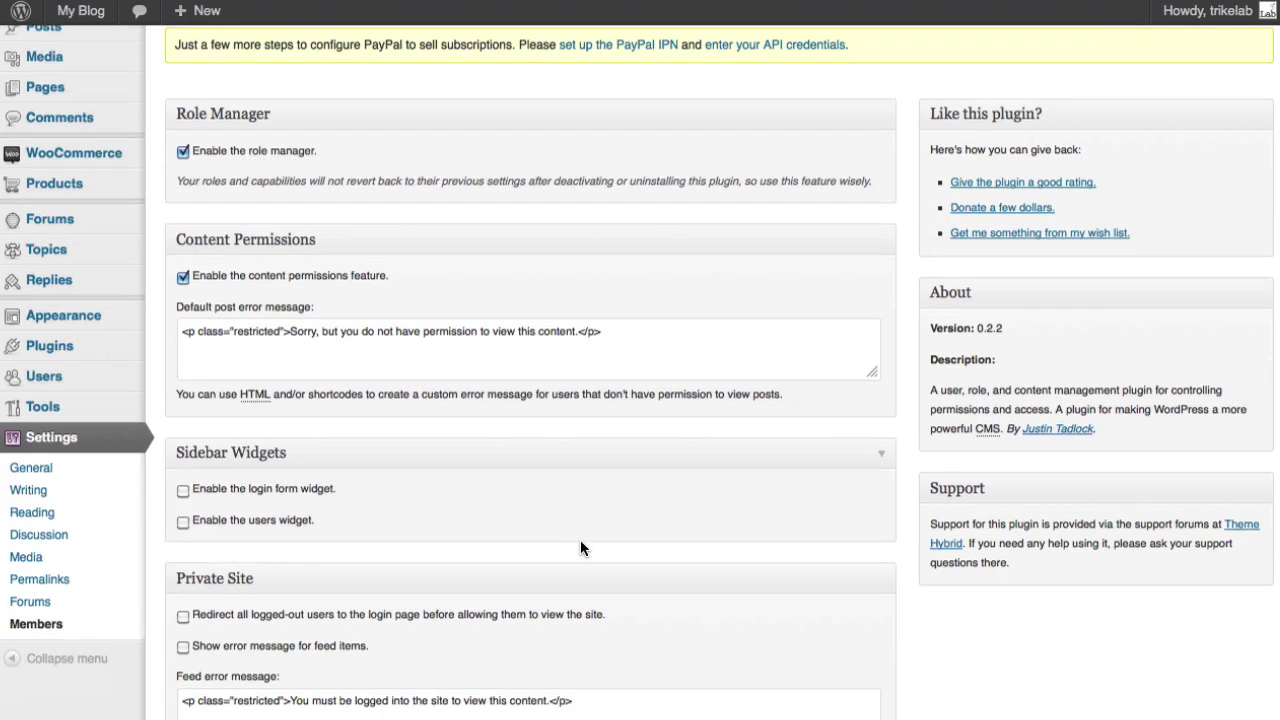
left_click(661, 333)
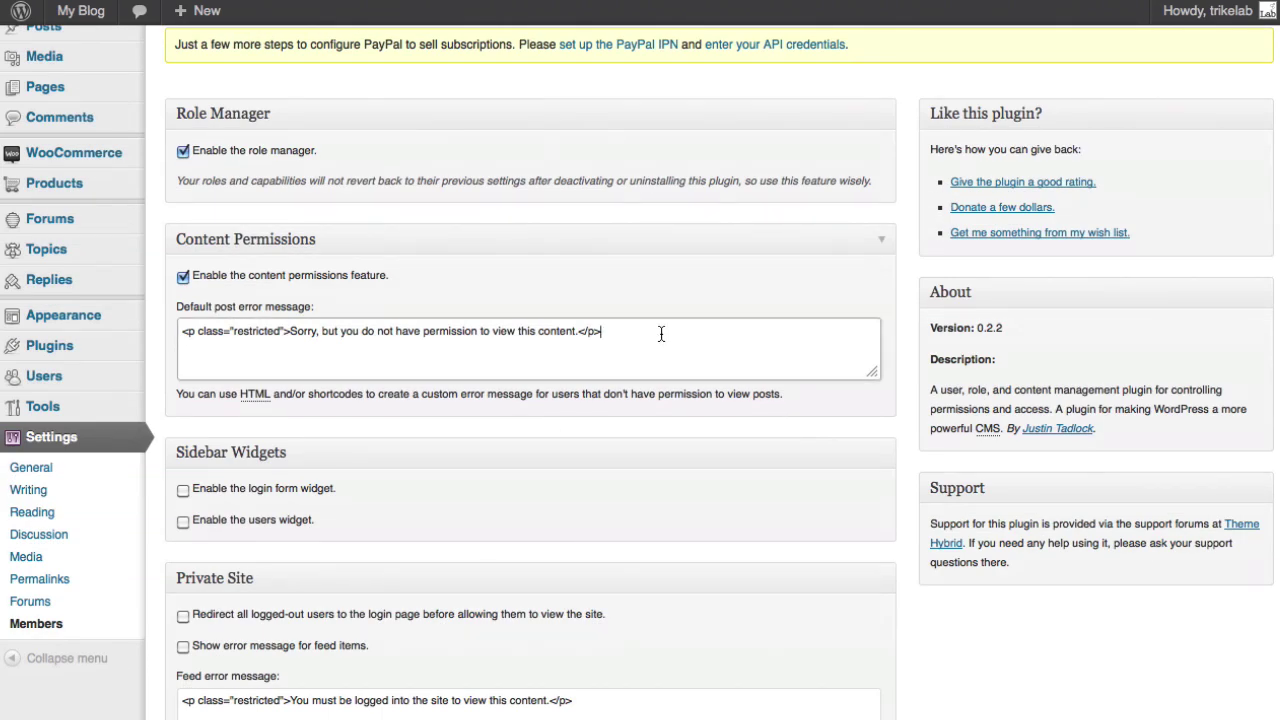
key("ctrl+a")
left_click(378, 331)
left_click_drag(288, 333, 549, 336)
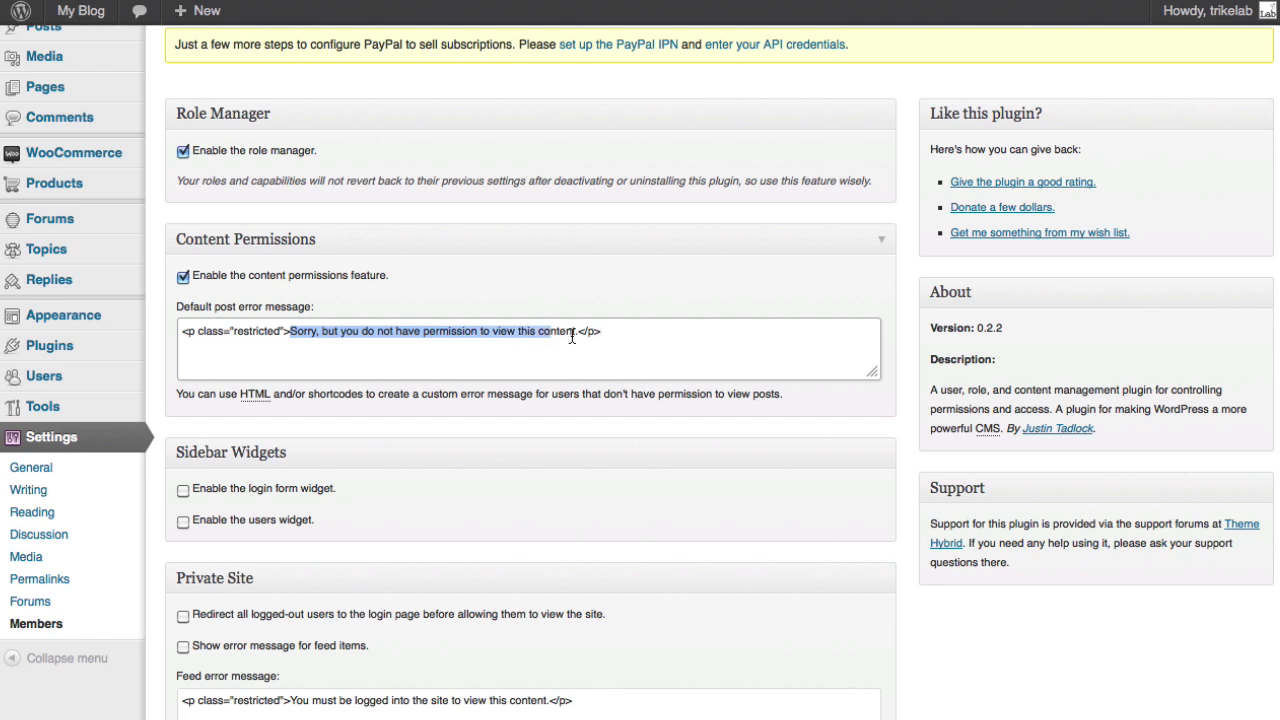
left_click(576, 333)
type("Join N")
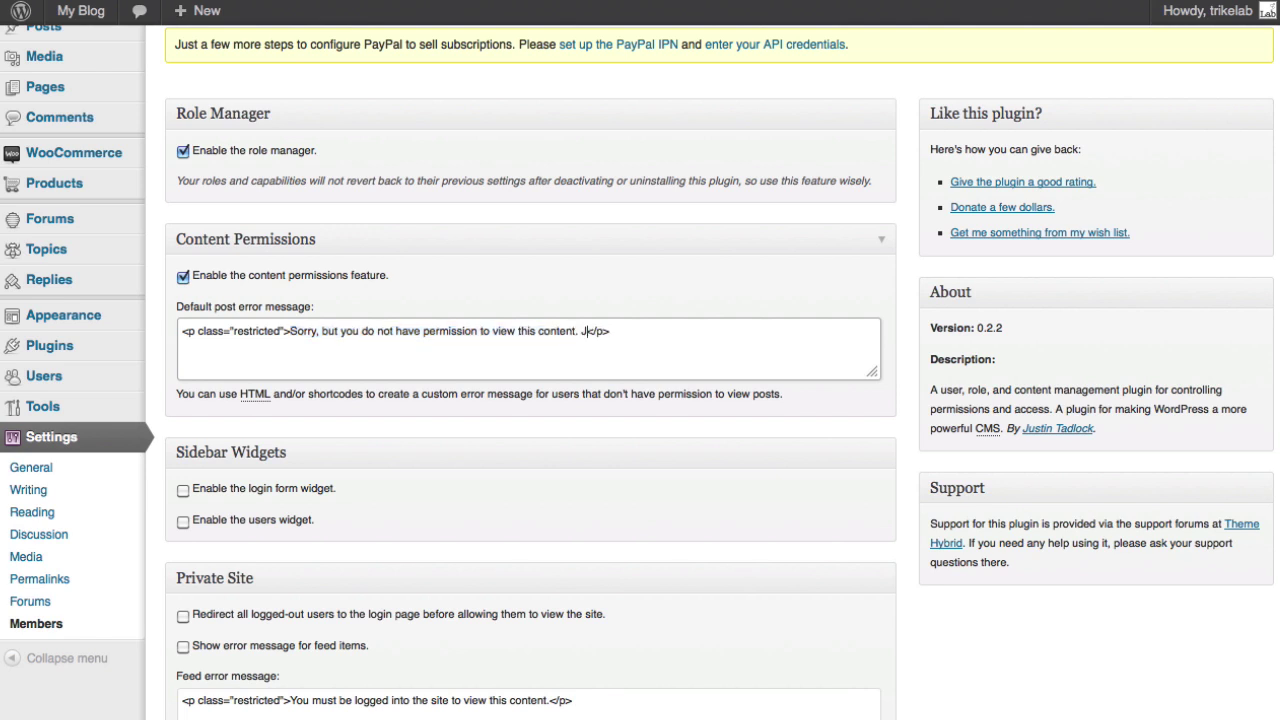
type("ow!")
Wrap "Join Now!" in the error message in an HTML link to /shop and save the Members settings
type("<a")
type(" href=\"")
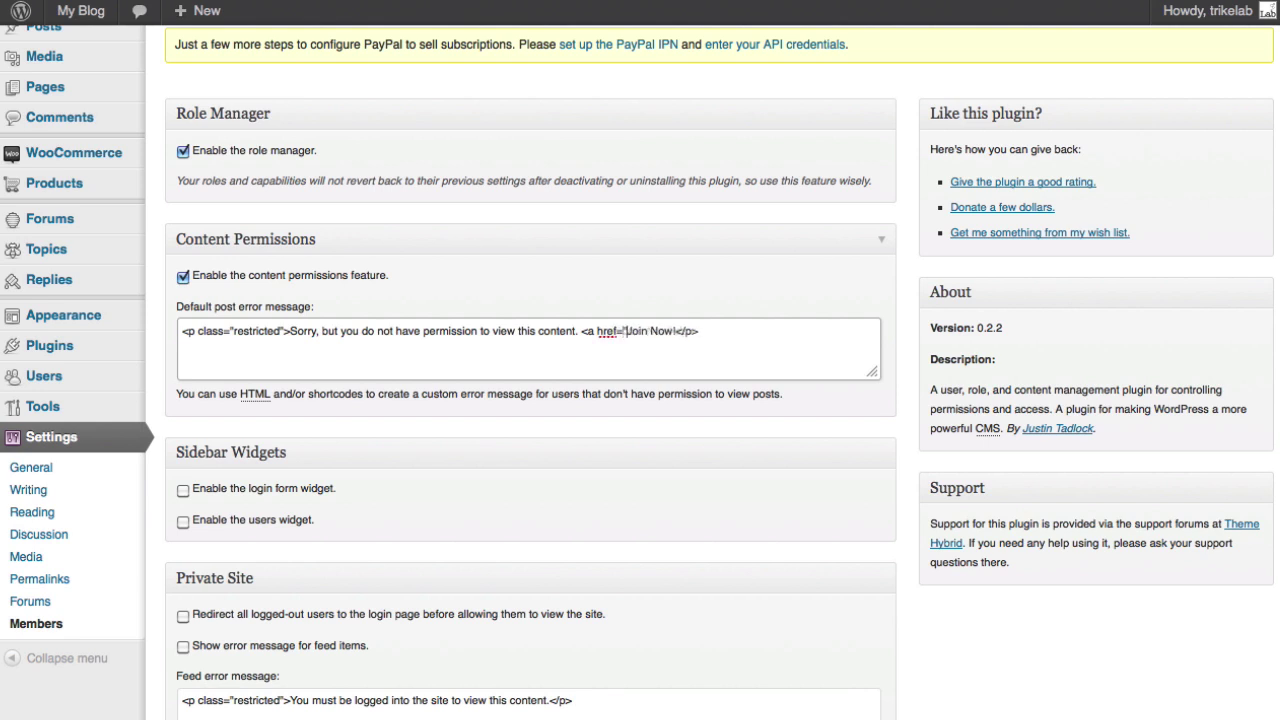
type("/shop\">")
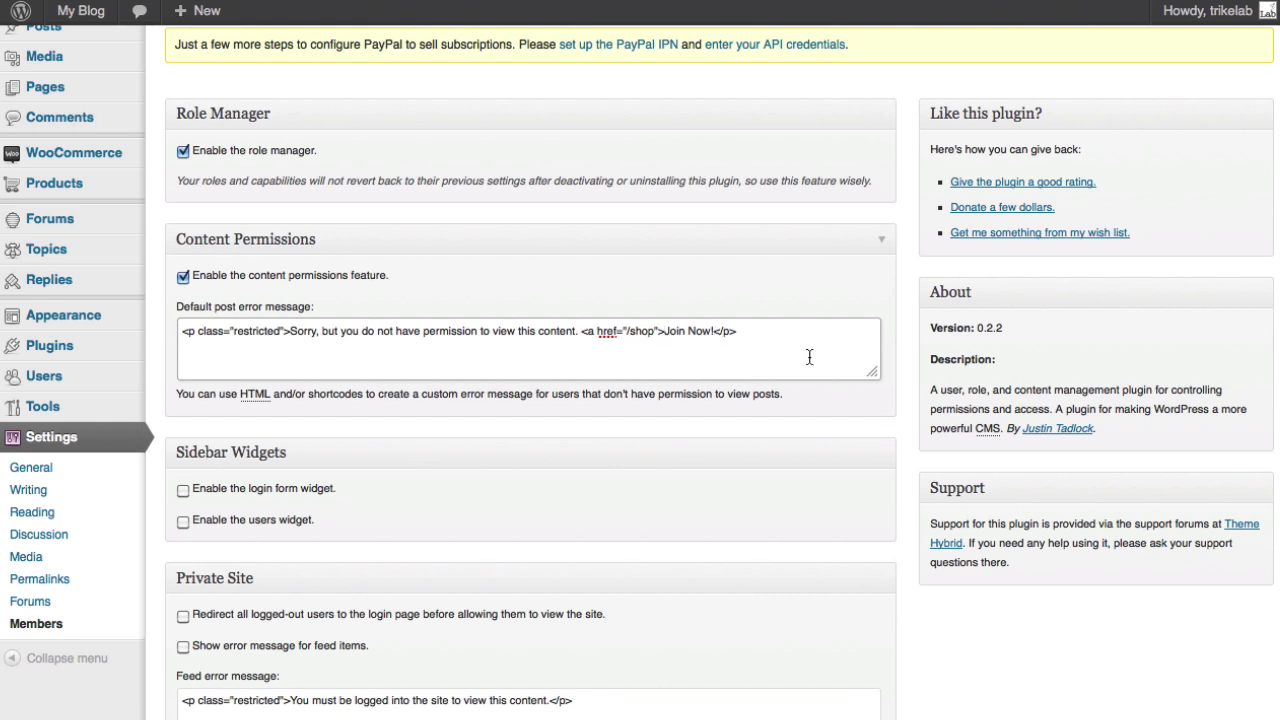
type("</a>")
scroll(1020, 438, "down", 3)
left_click(237, 641)
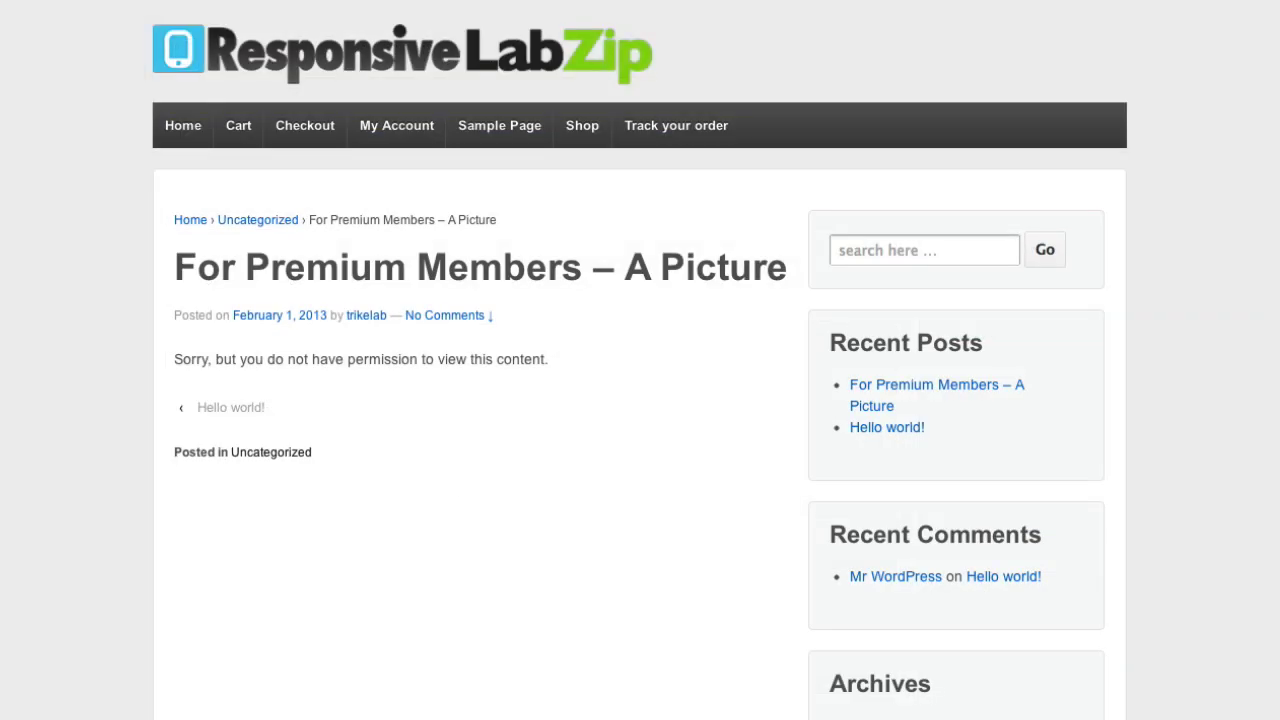
Reload the restricted post in the logged-out browser and follow the Join Now! link to test it
right_click(527, 436)
left_click(557, 481)
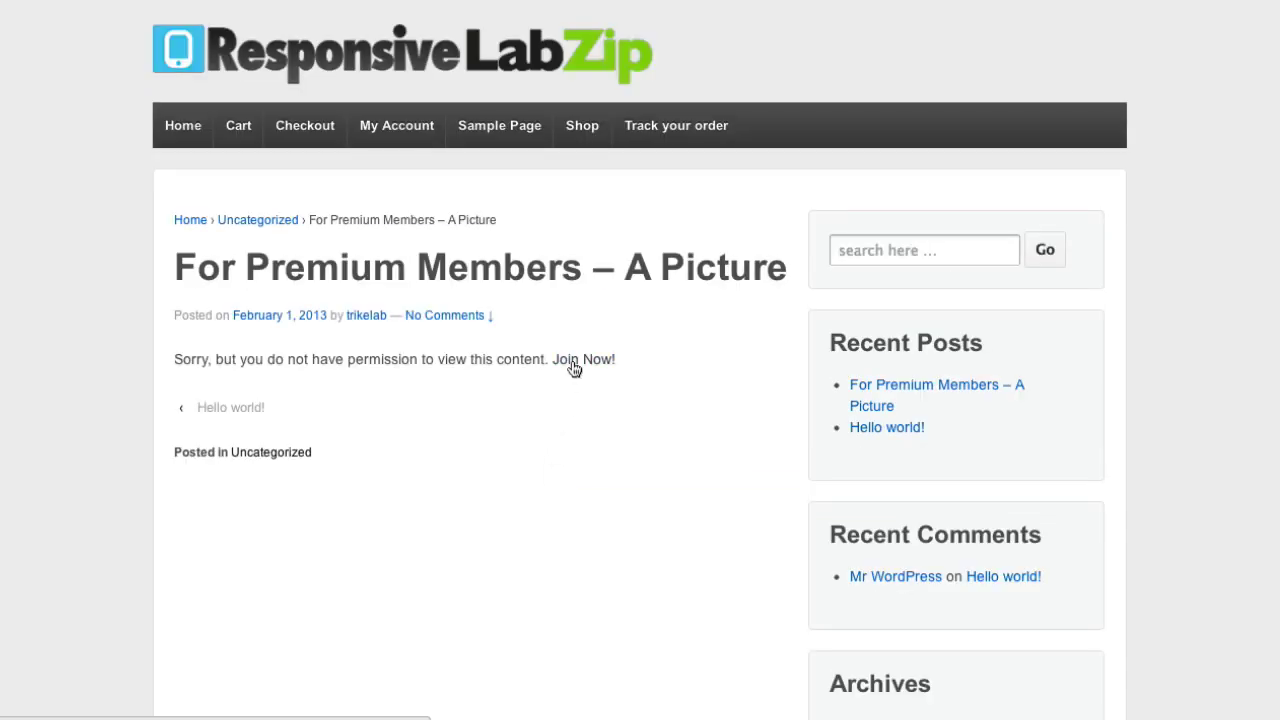
left_click(575, 368)
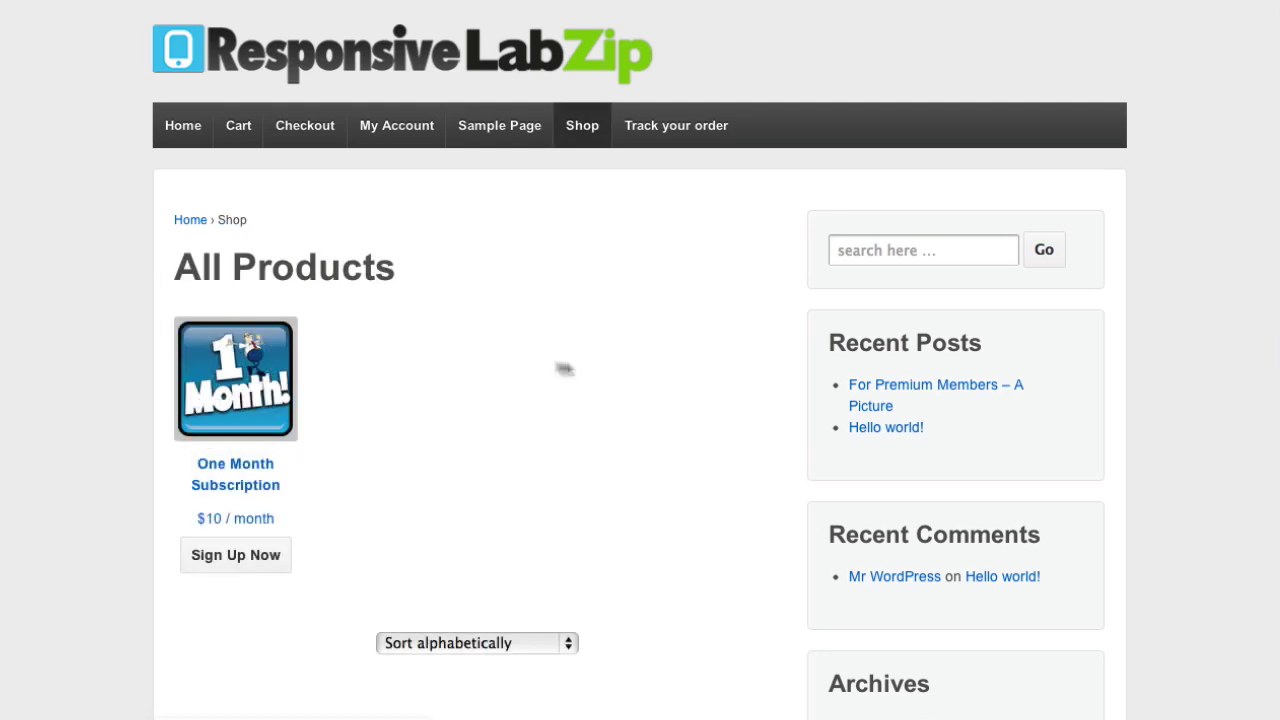